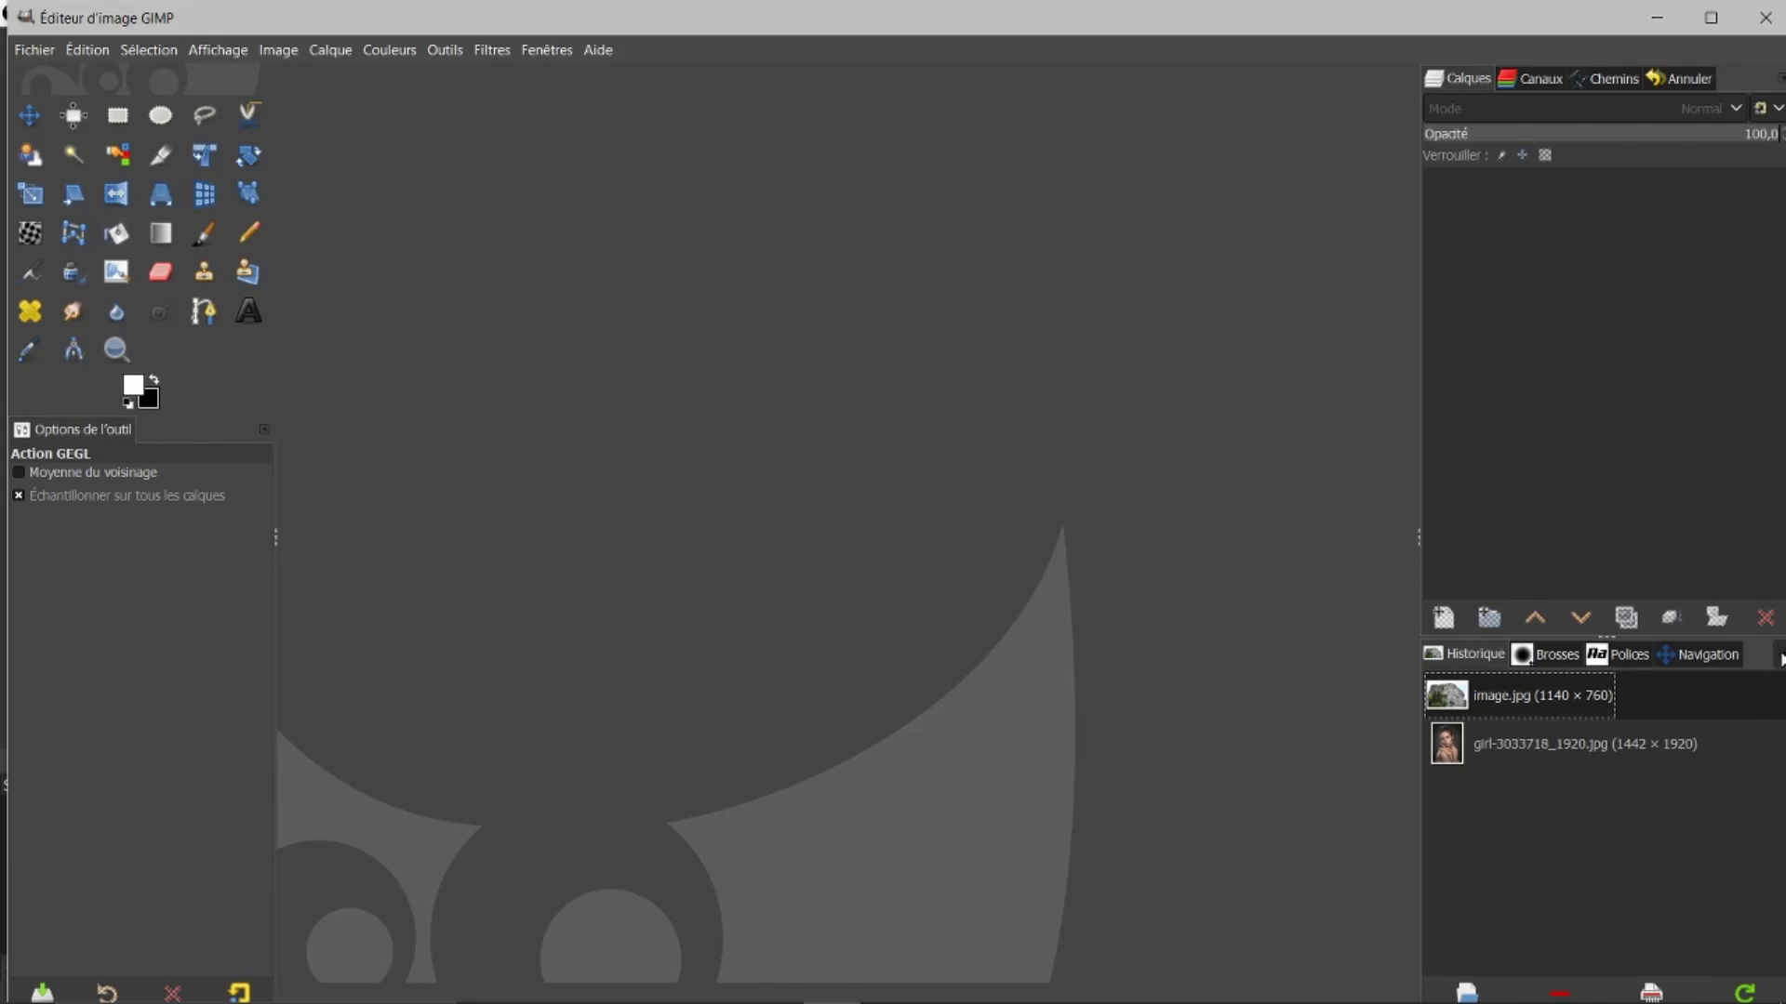
- Add the document history tab to the lower dock
{"action": "left_click", "coordinate": [1781, 658]}
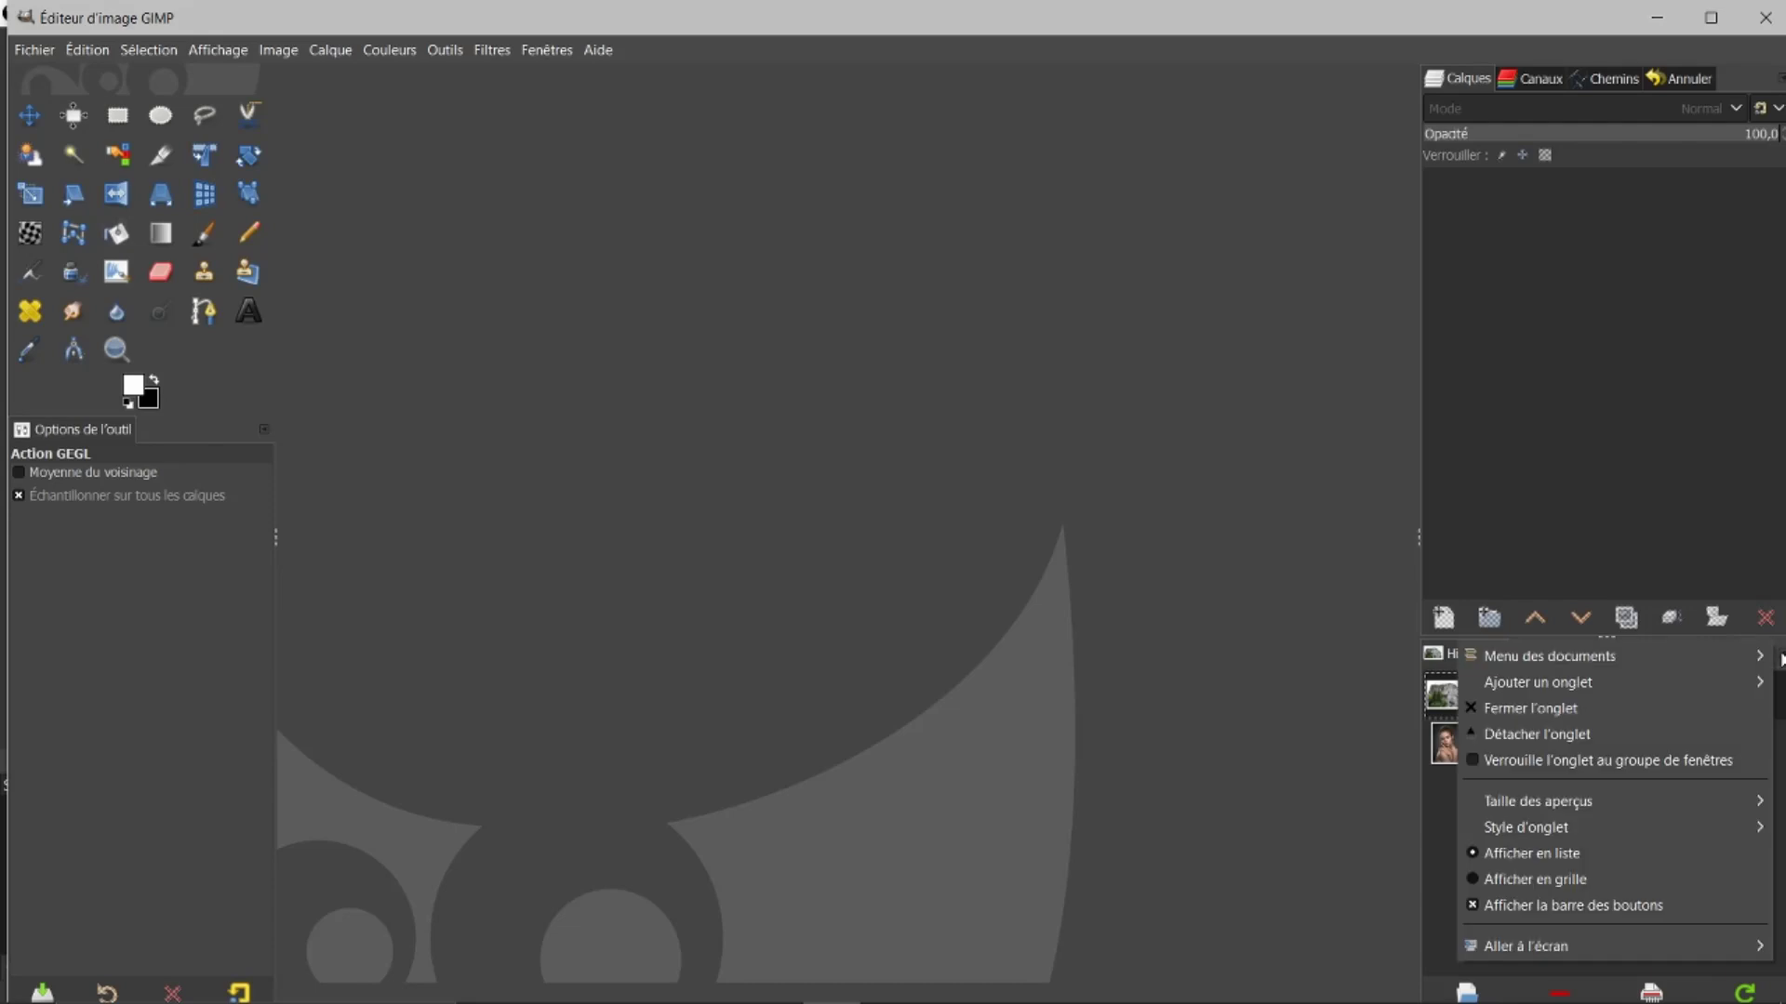
{"action": "mouse_move", "coordinate": [1592, 696]}
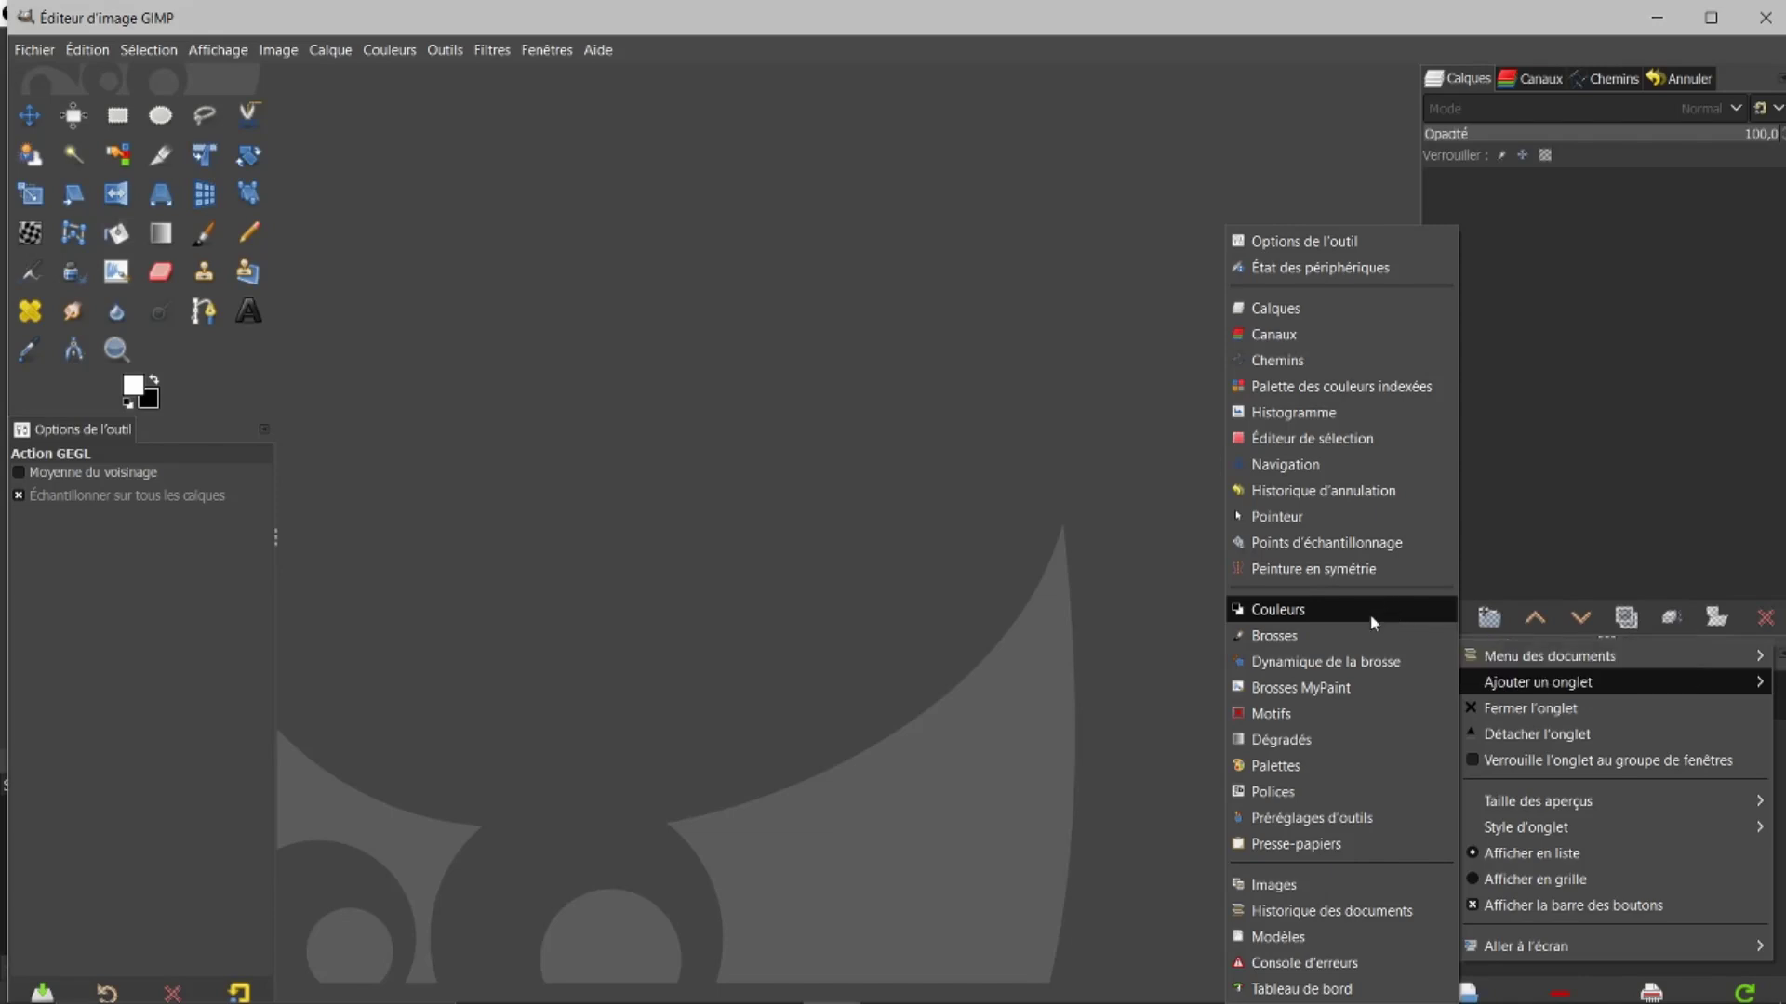
{"action": "left_click", "coordinate": [1313, 906]}
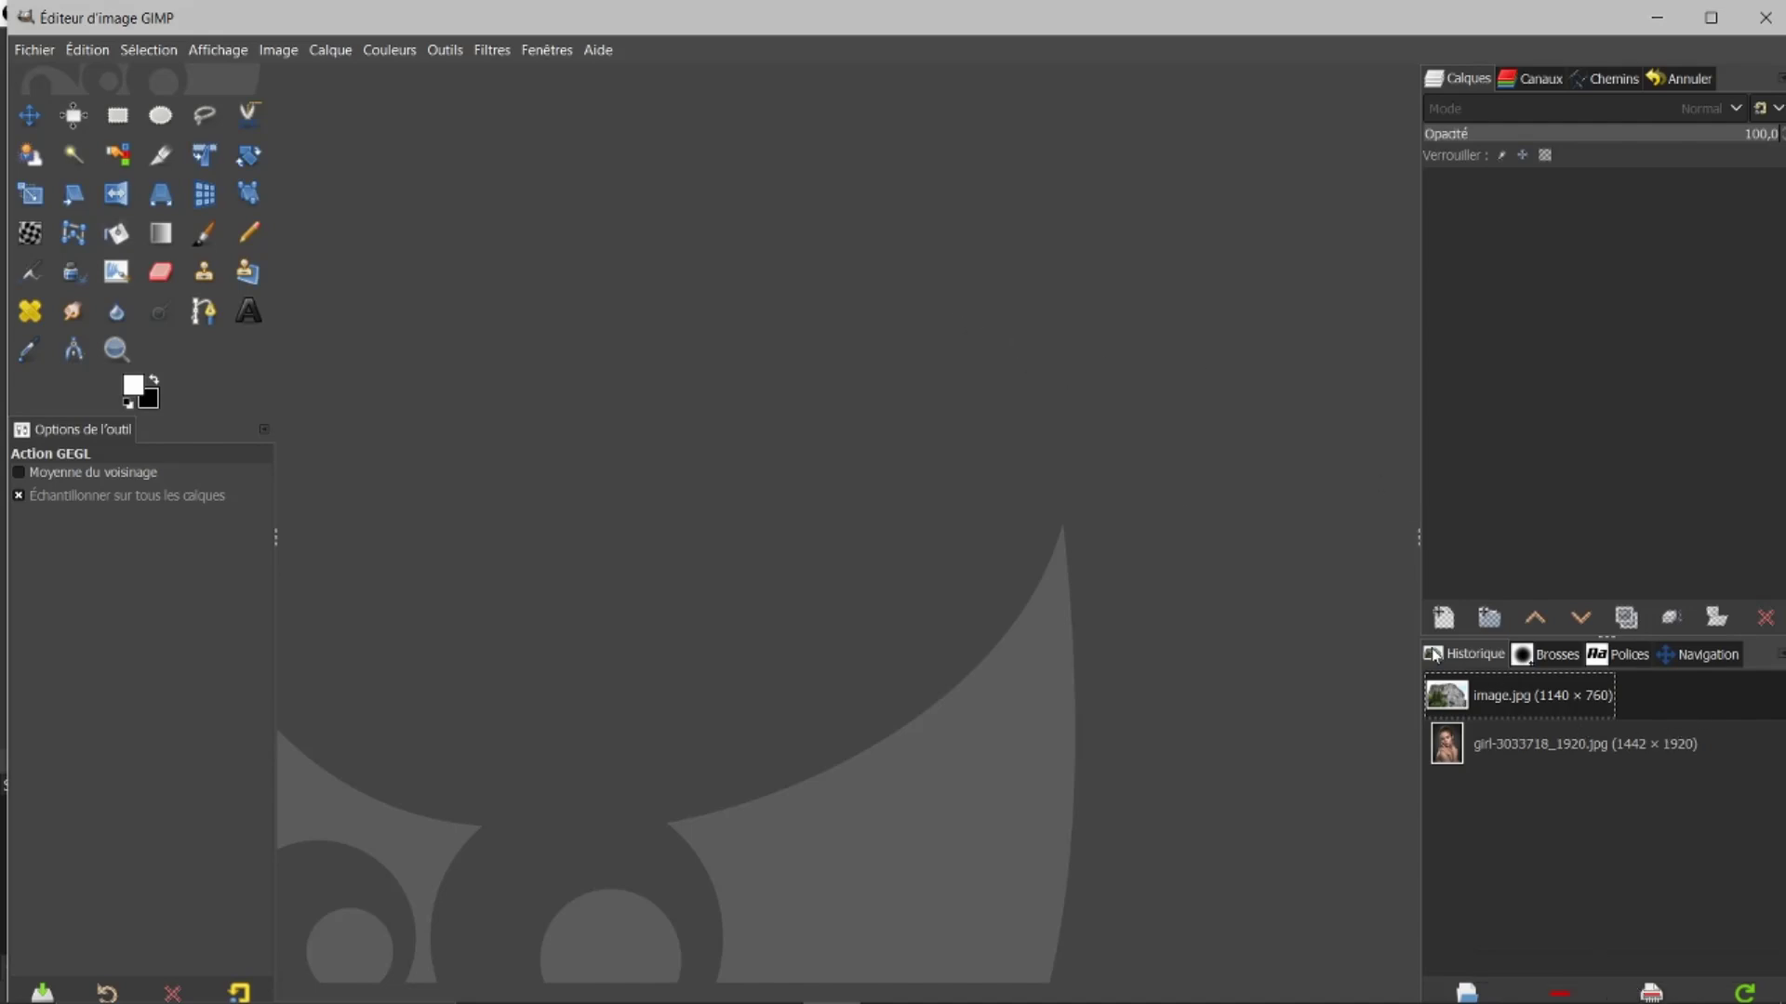
- Open image.jpg from the document history and add girl-3033718_1920.jpg as a new layer above it
{"action": "mouse_move", "coordinate": [1450, 699]}
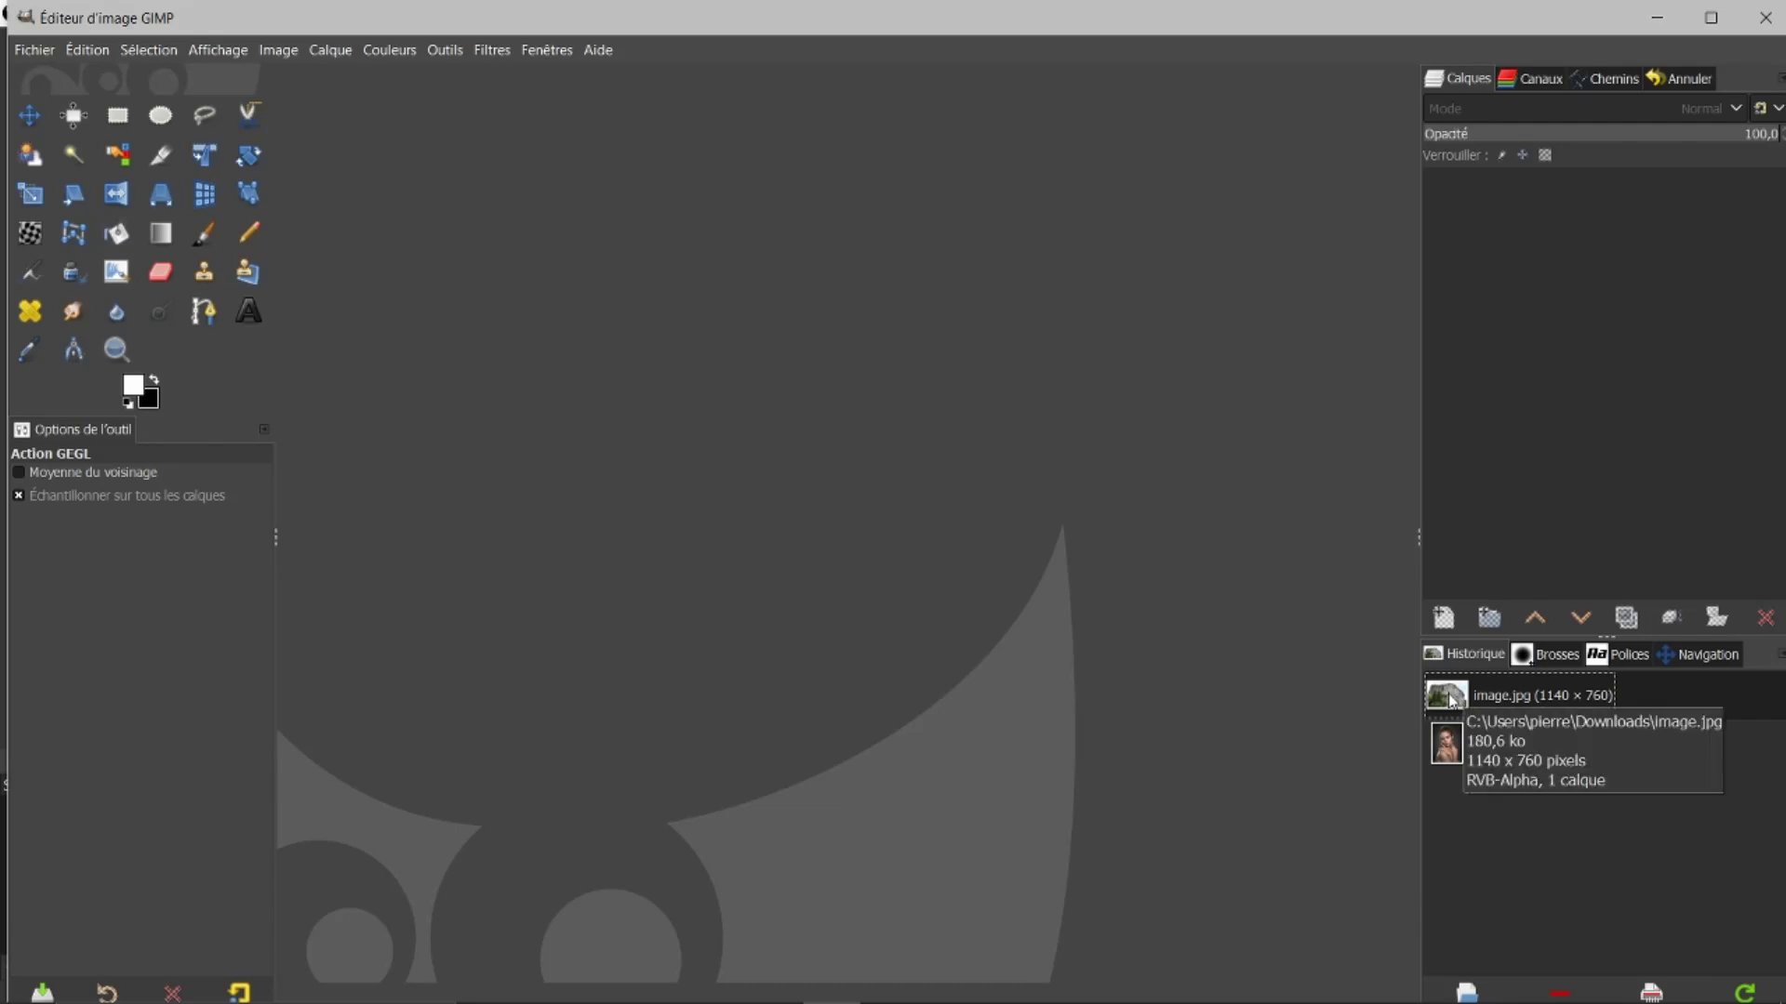
{"action": "double_click", "coordinate": [1452, 699]}
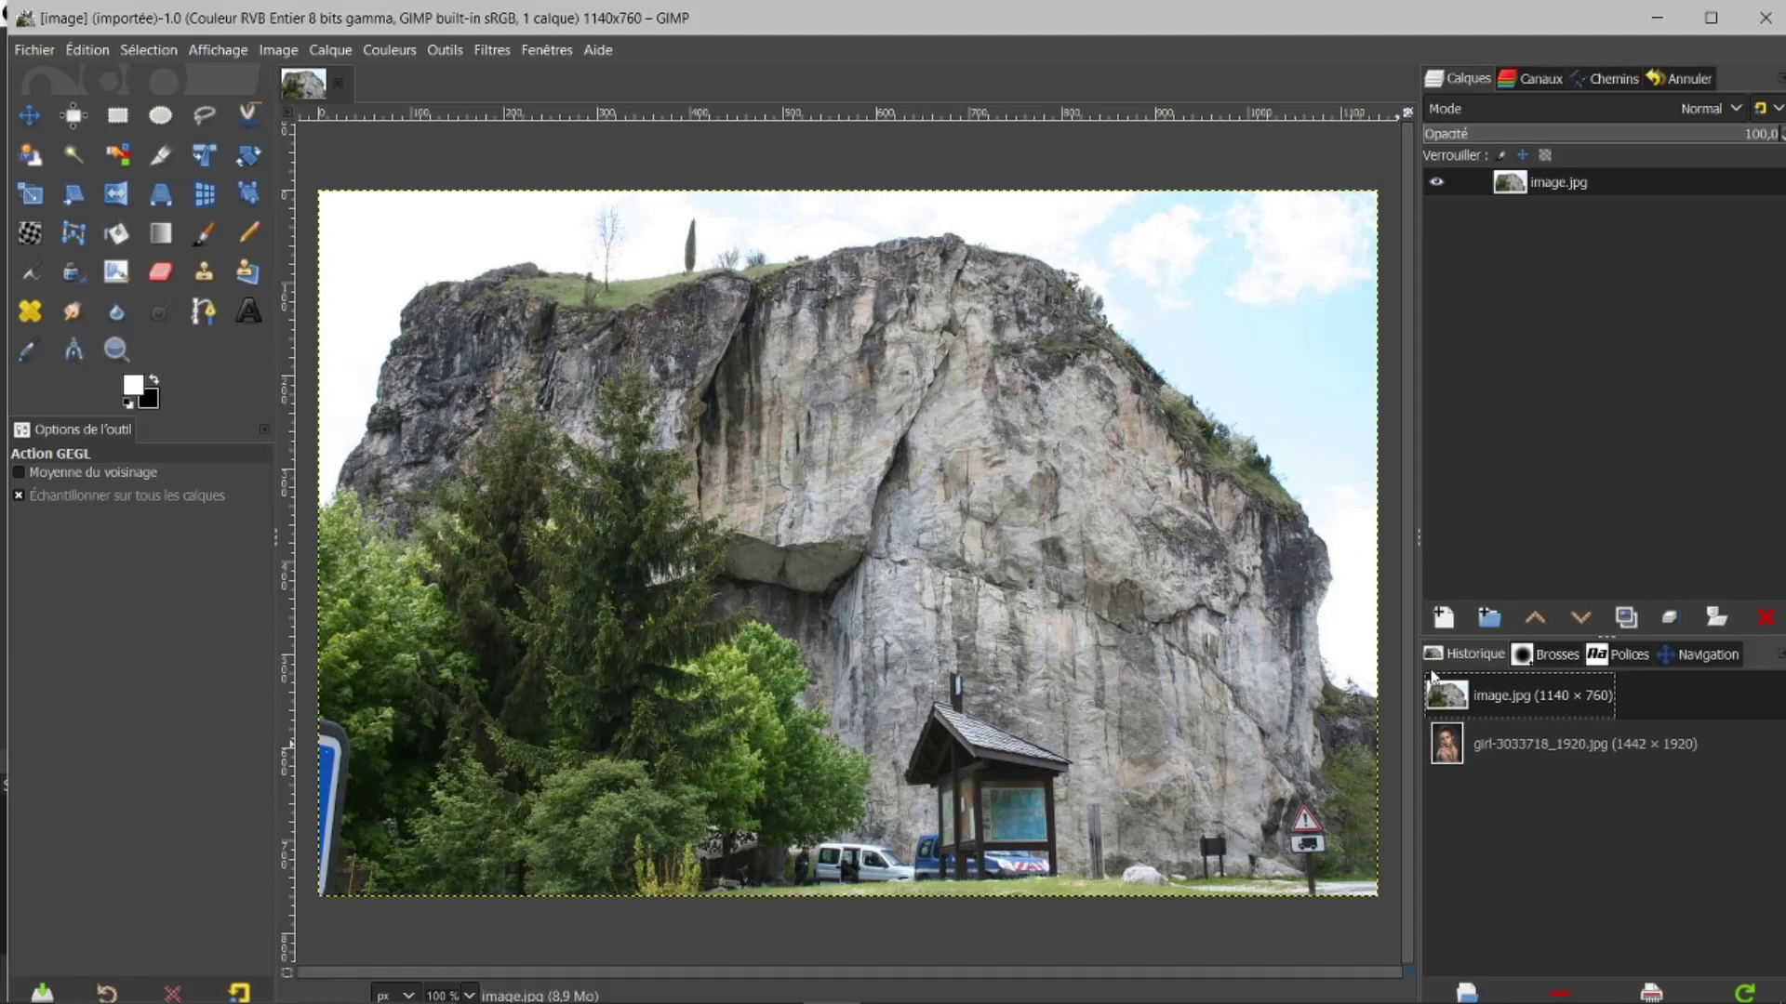
{"action": "left_click", "coordinate": [1445, 740]}
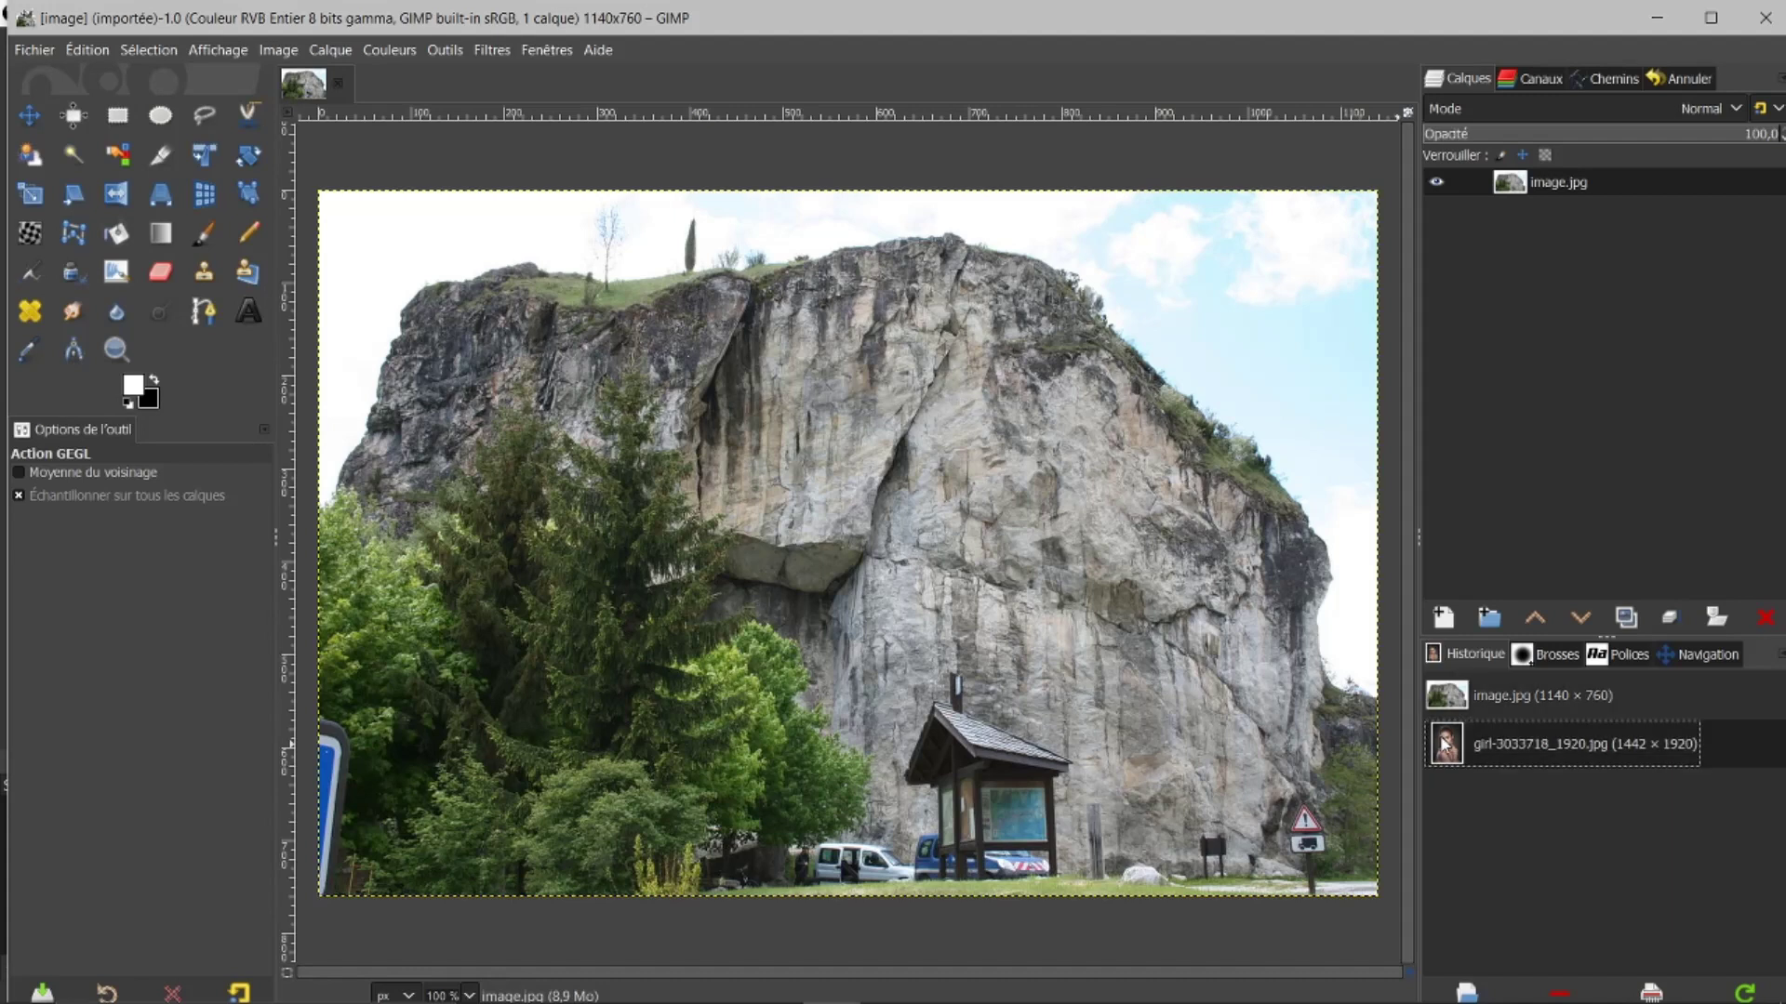
{"action": "left_click_drag", "start_coordinate": [1443, 749], "coordinate": [1576, 181]}
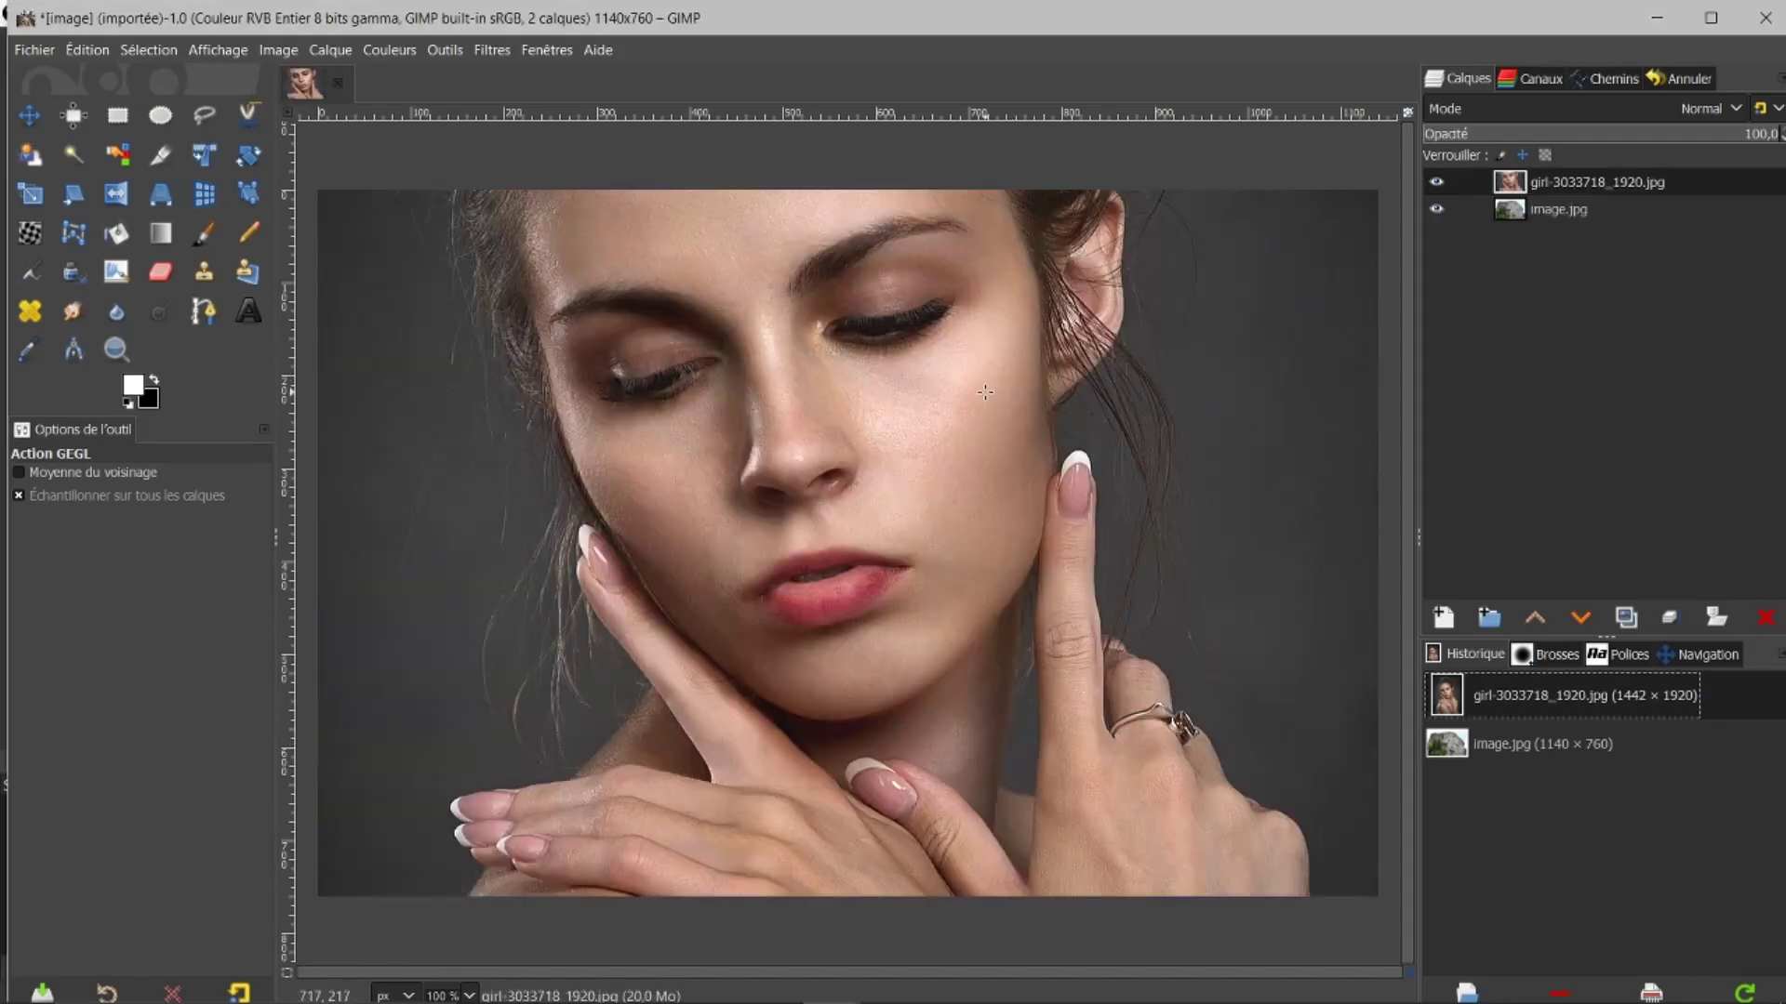
- Scale the girl-3033718_1920.jpg layer proportionally to 450 px wide and place it over the right part of the cliff
{"action": "scroll", "coordinate": [988, 390], "scroll_direction": "down", "scroll_amount": 3, "text": "ctrl"}
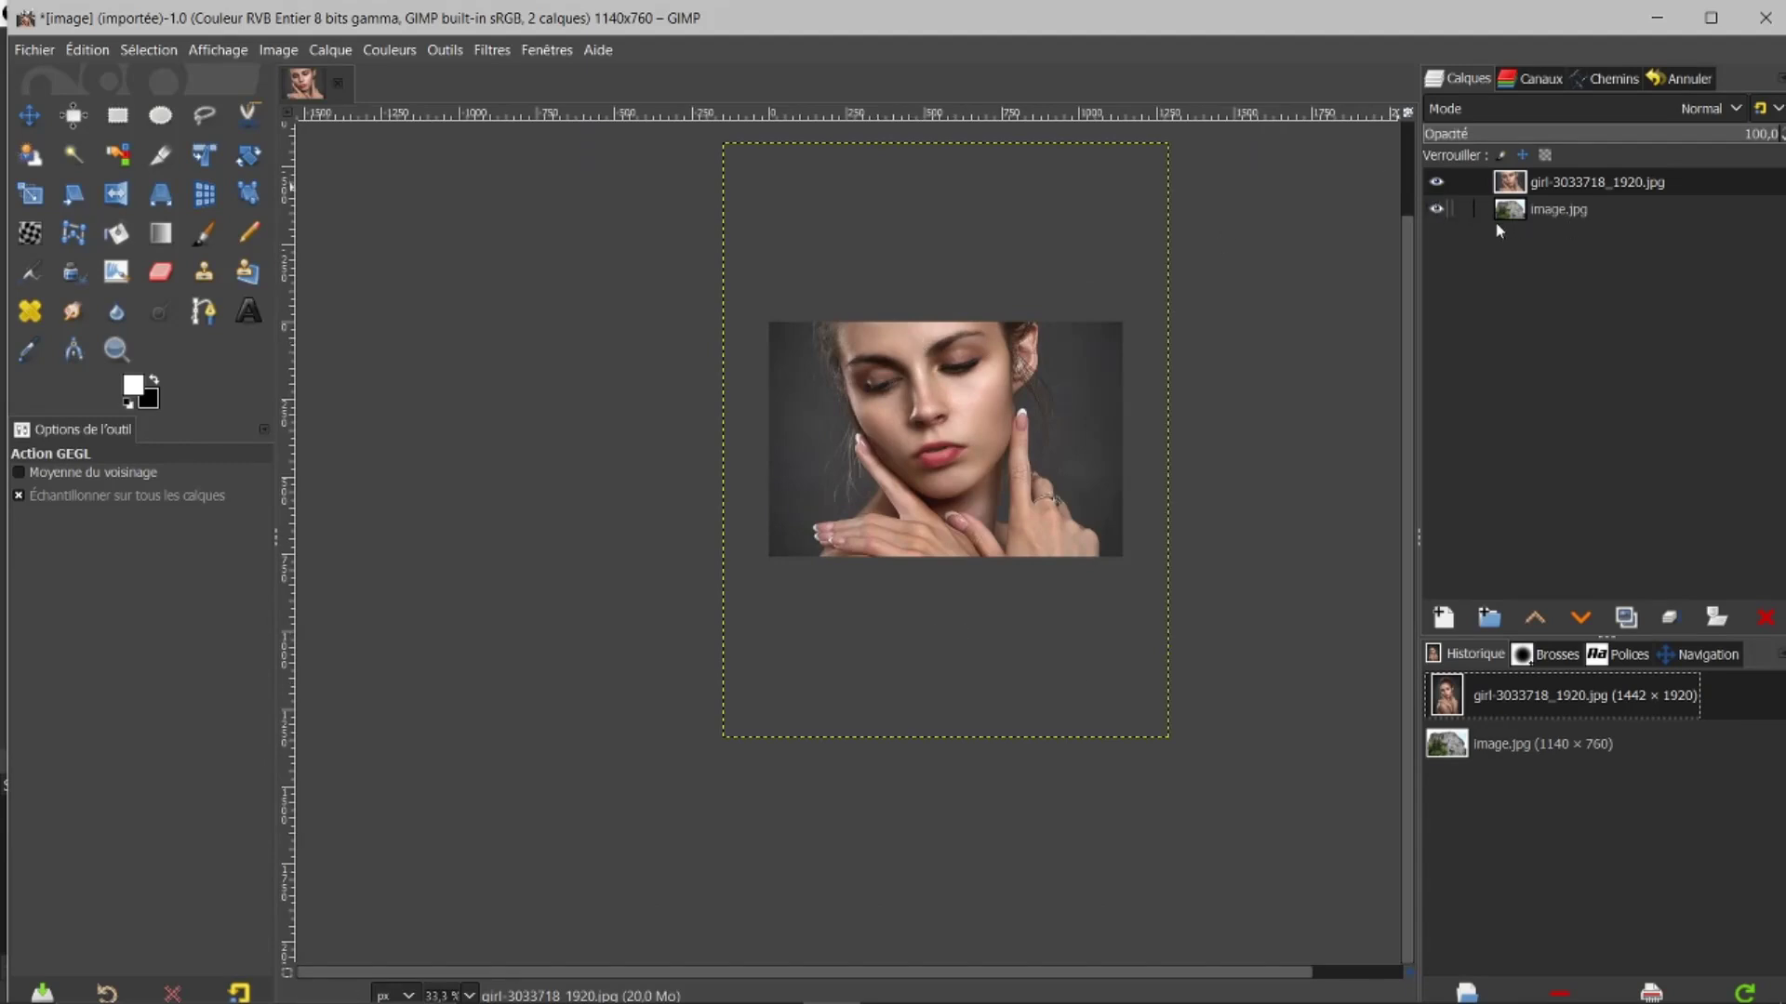
{"action": "left_click", "coordinate": [30, 197]}
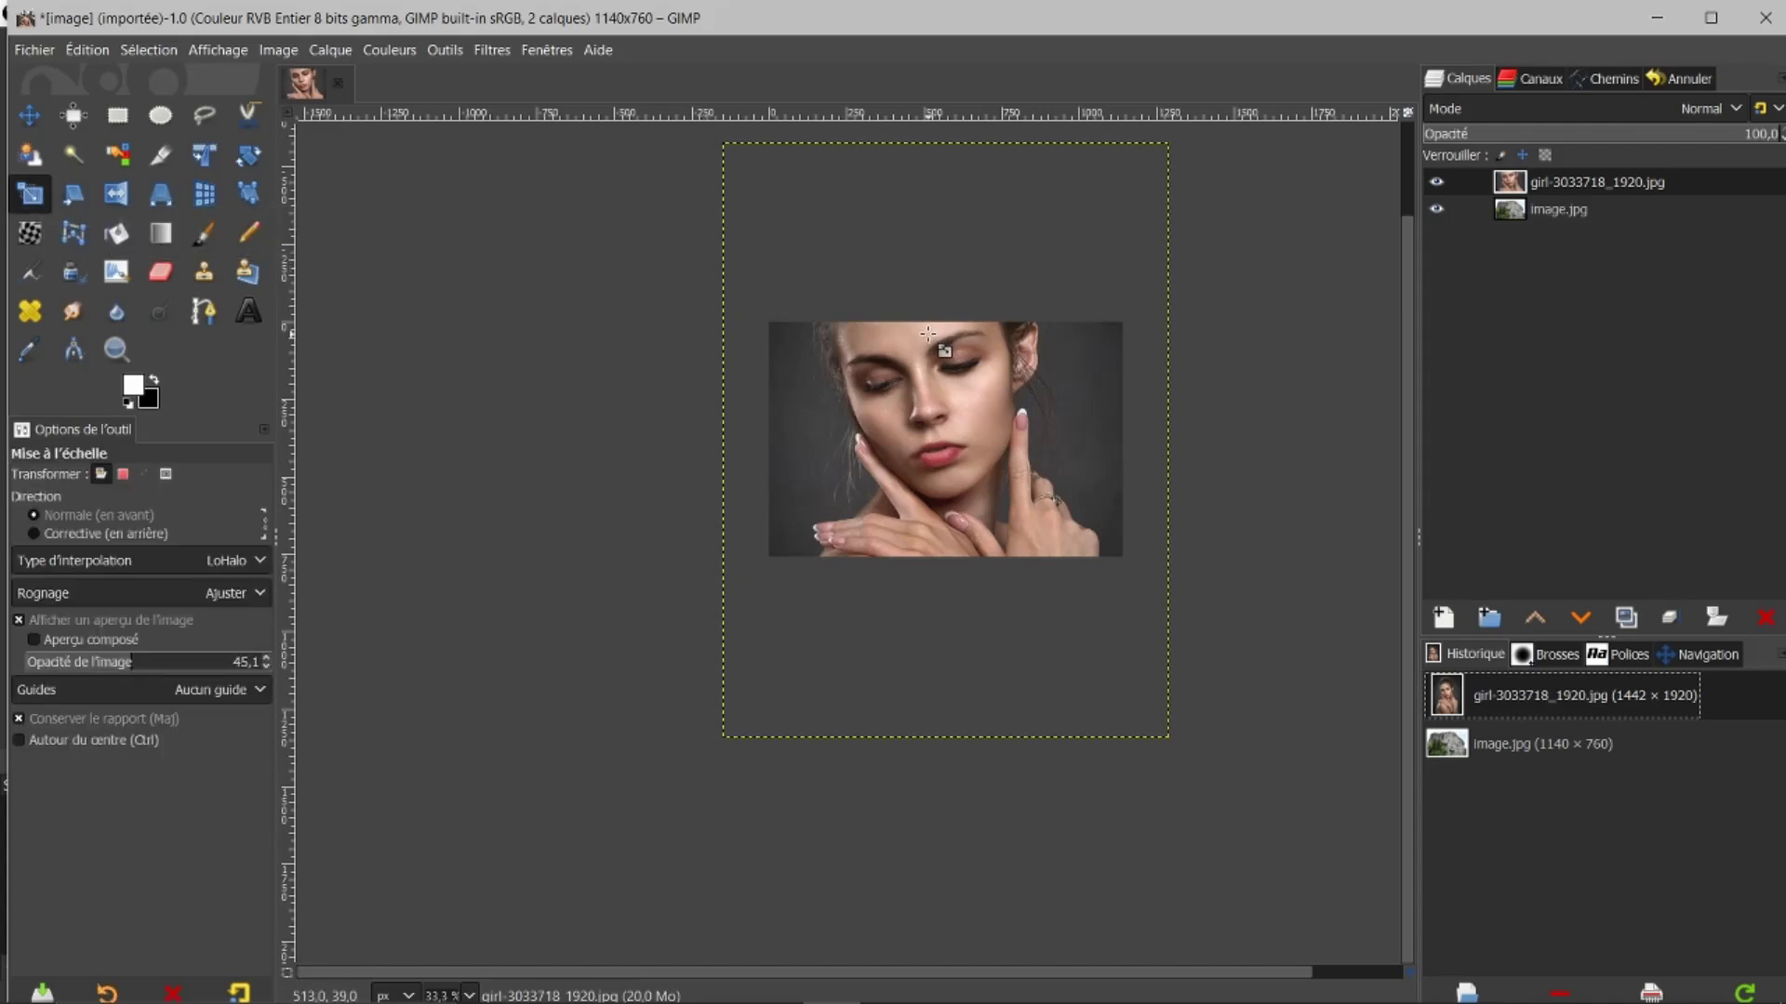
{"action": "left_click", "coordinate": [931, 337]}
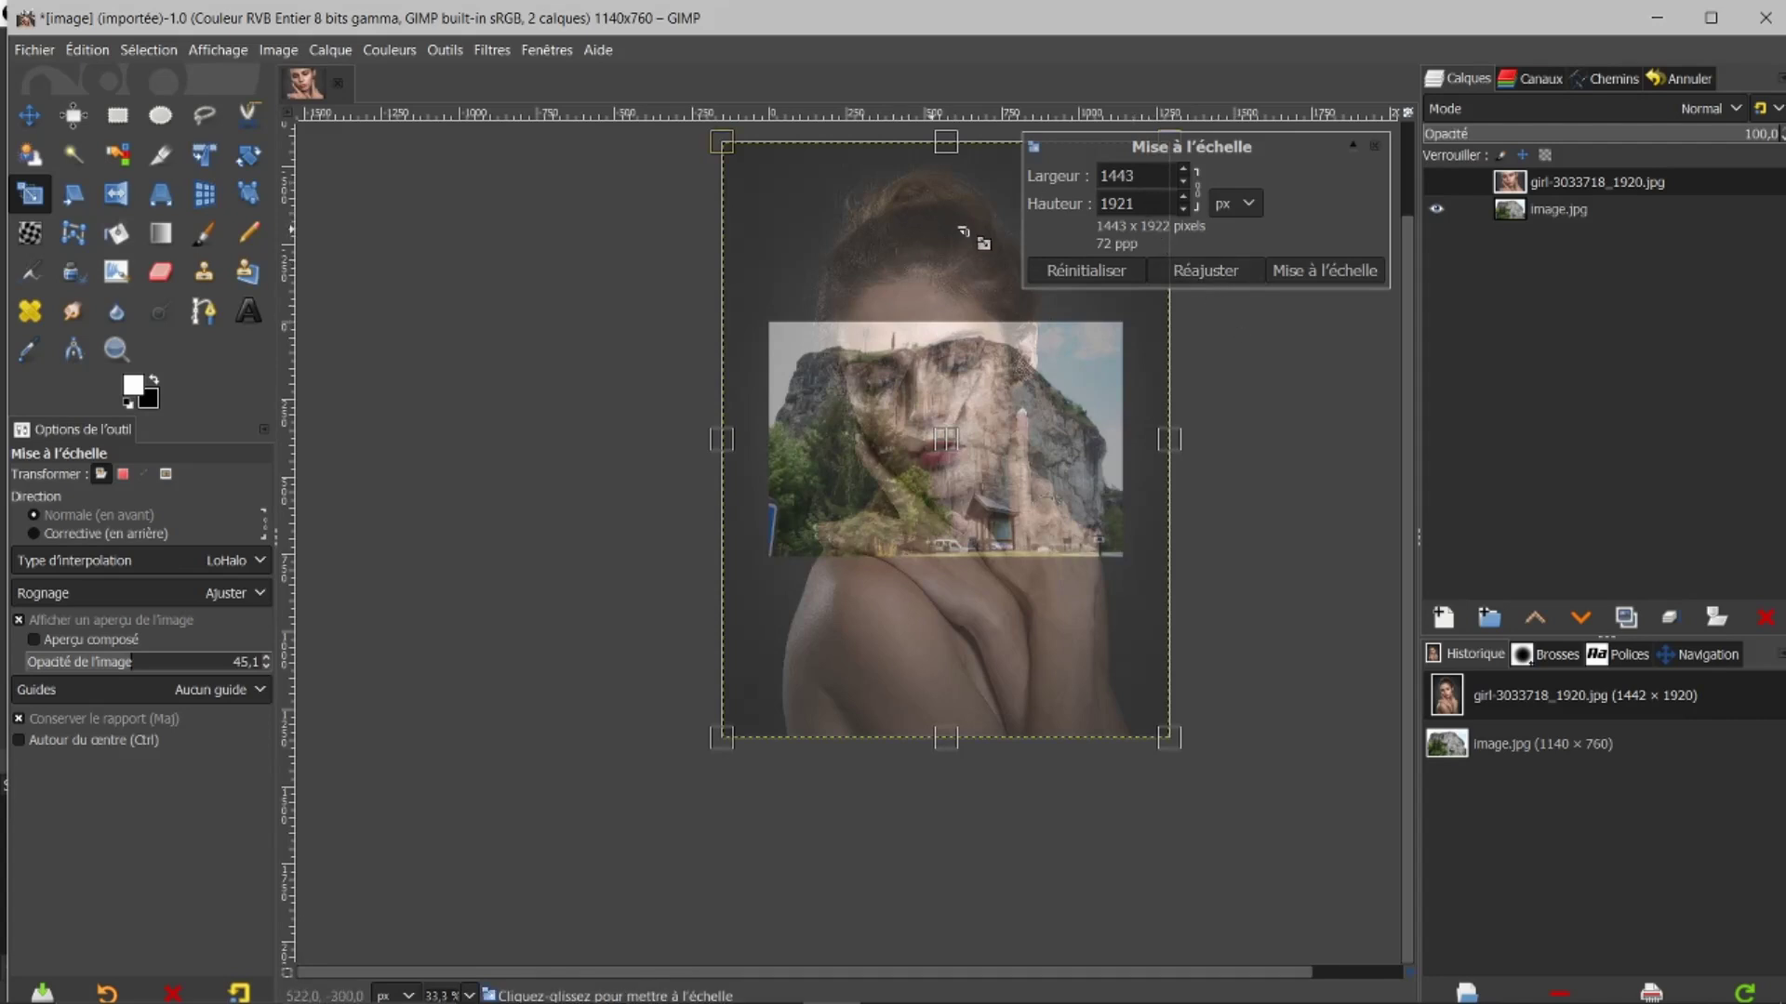
{"action": "double_click", "coordinate": [1159, 178]}
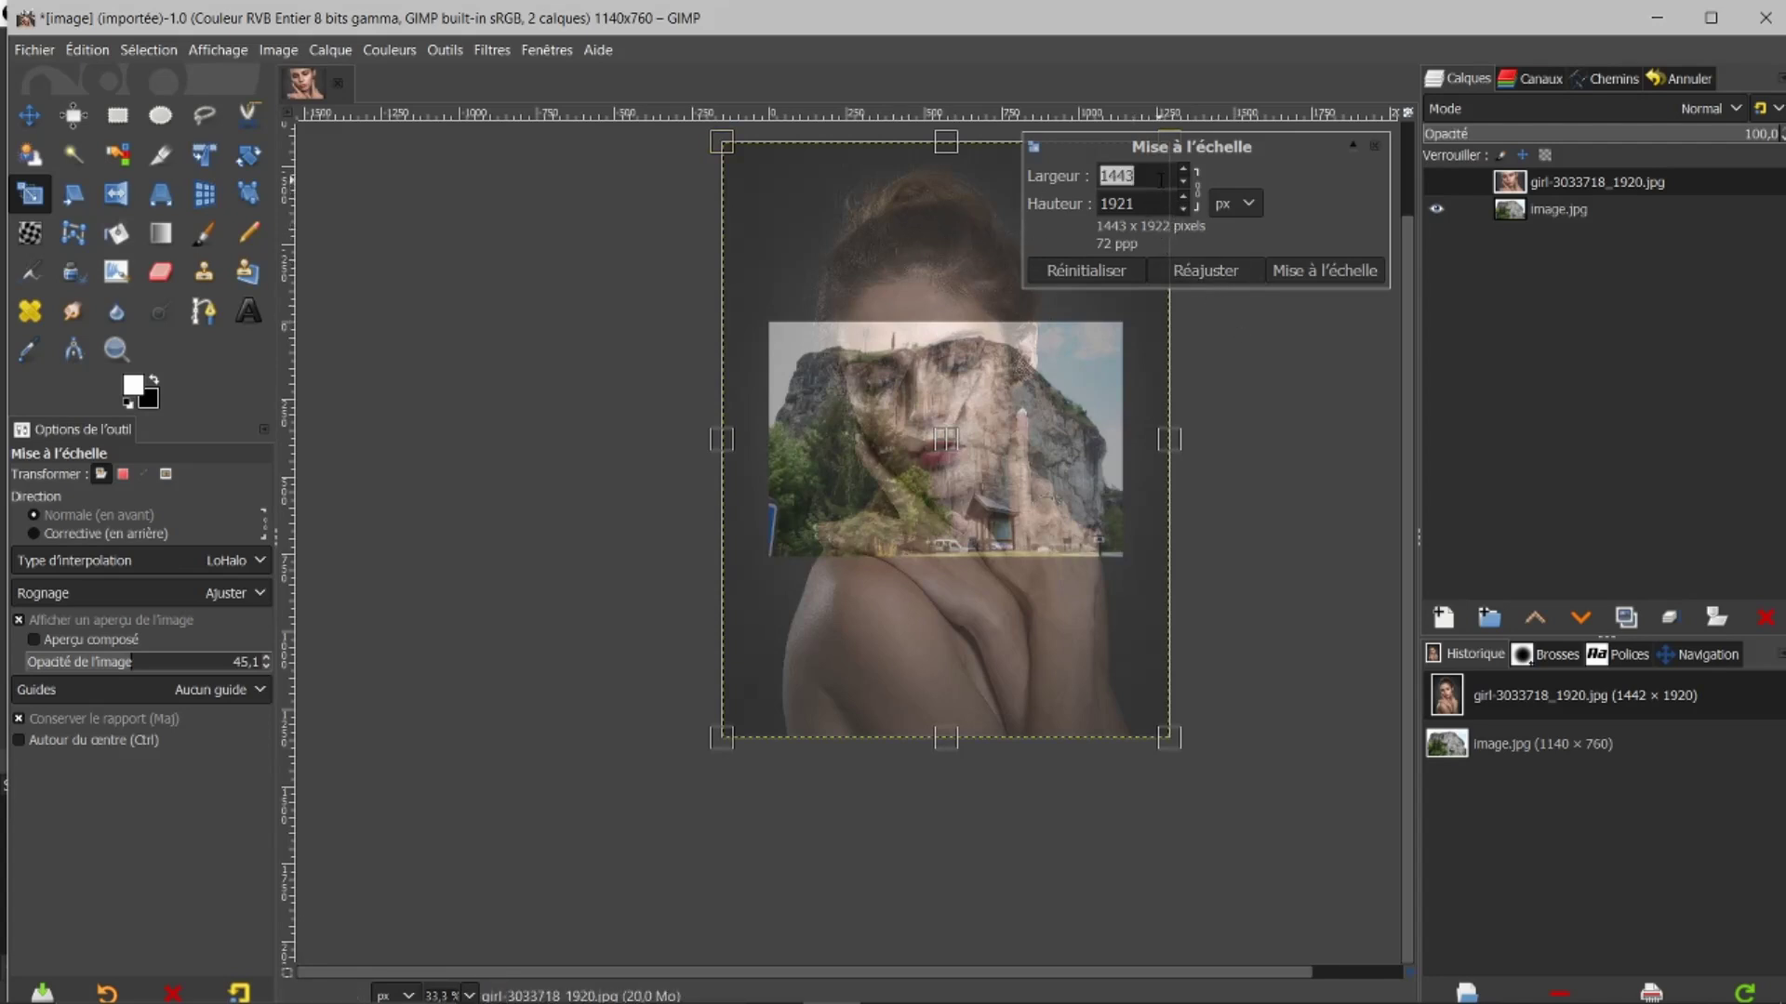
{"action": "type", "text": "450"}
{"action": "key", "text": "Tab"}
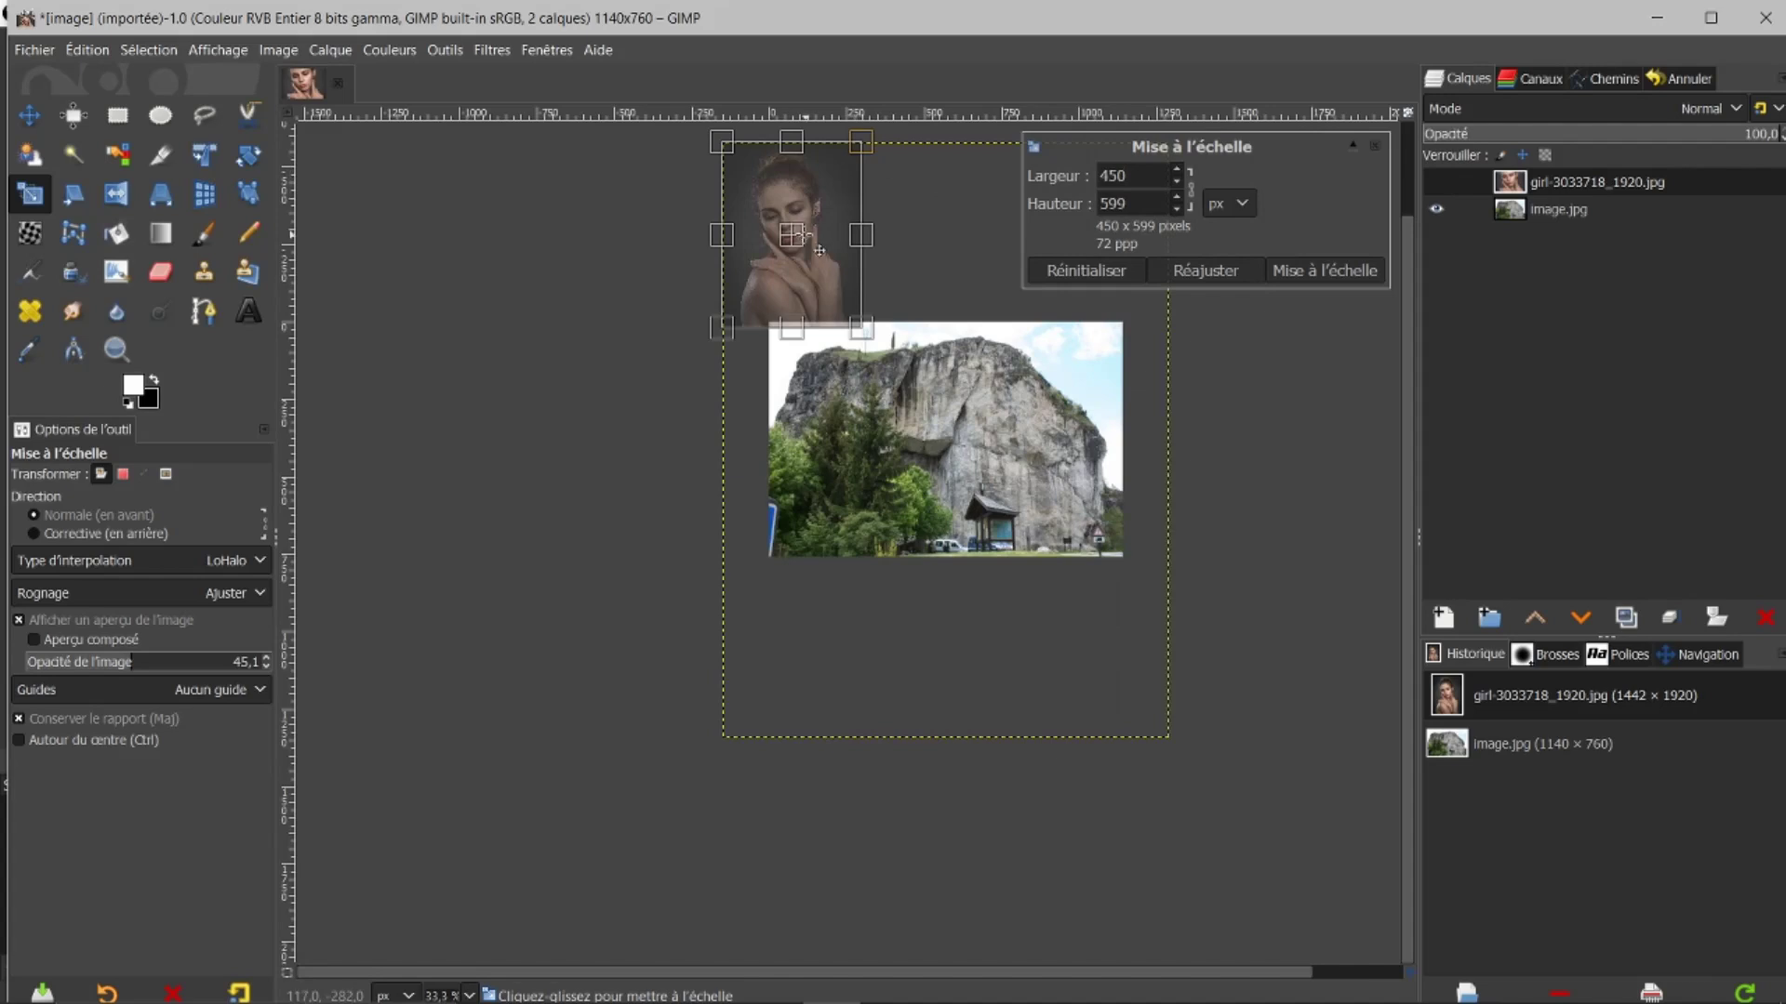
{"action": "left_click_drag", "start_coordinate": [810, 248], "coordinate": [1034, 466]}
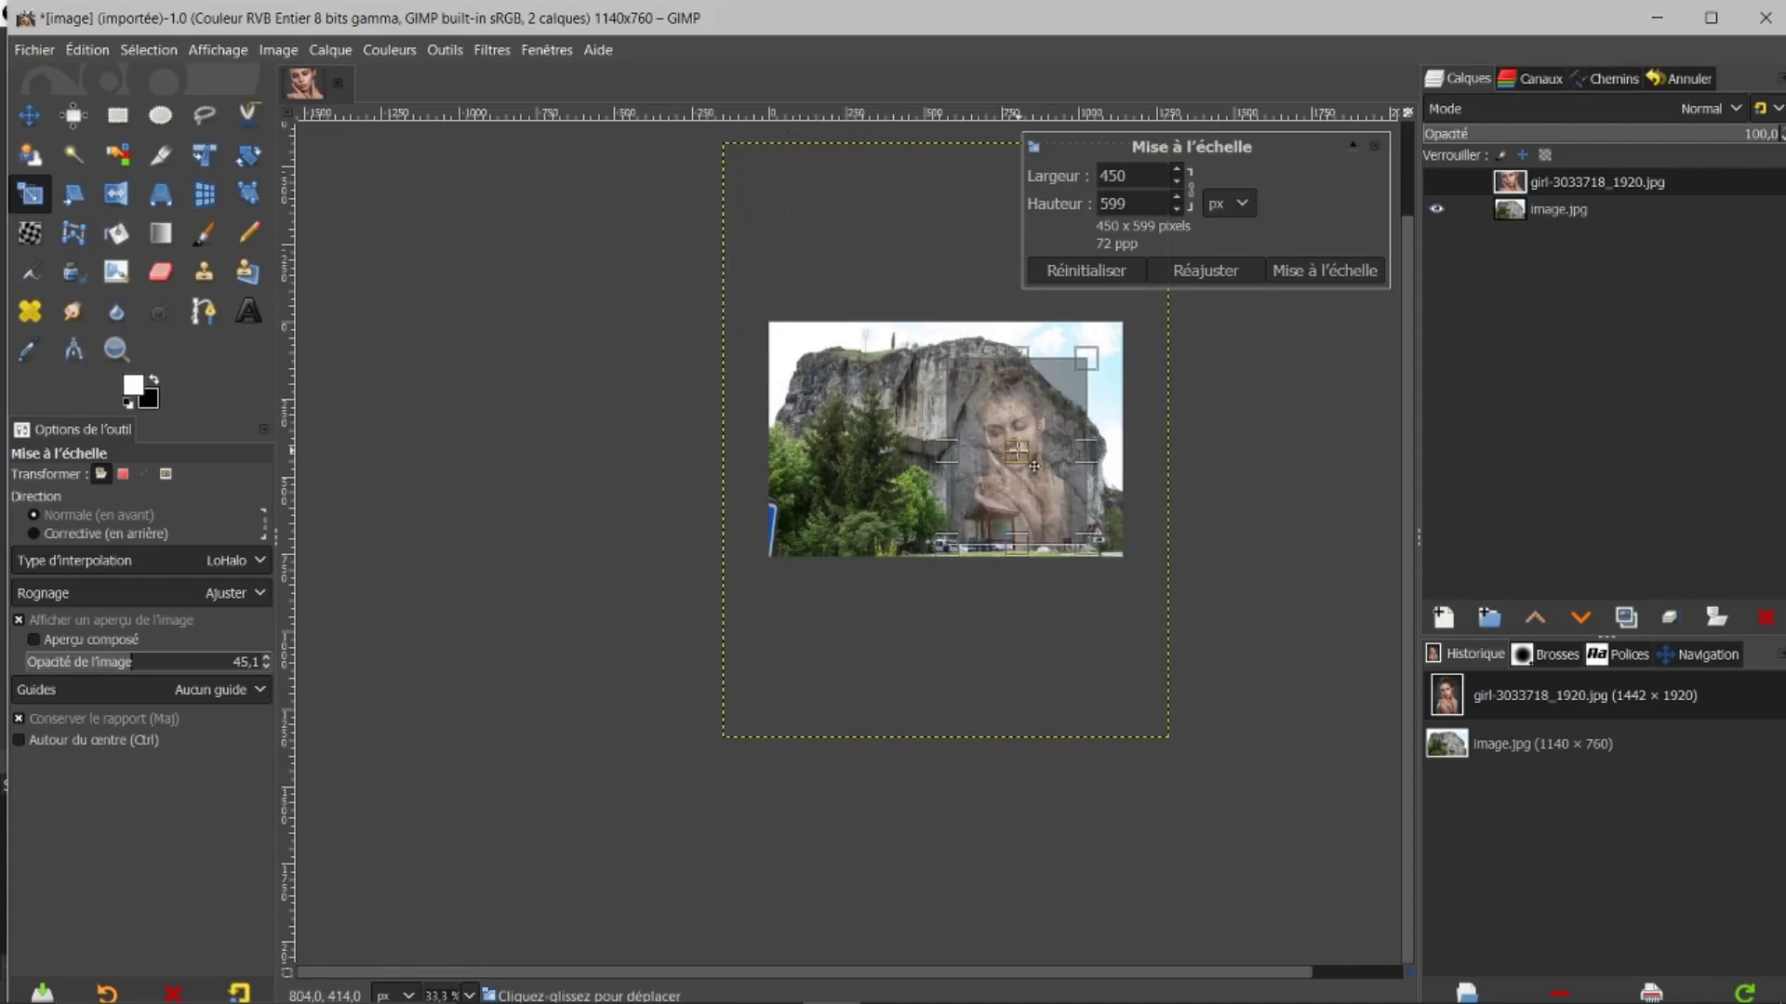
{"action": "left_click", "coordinate": [1281, 271]}
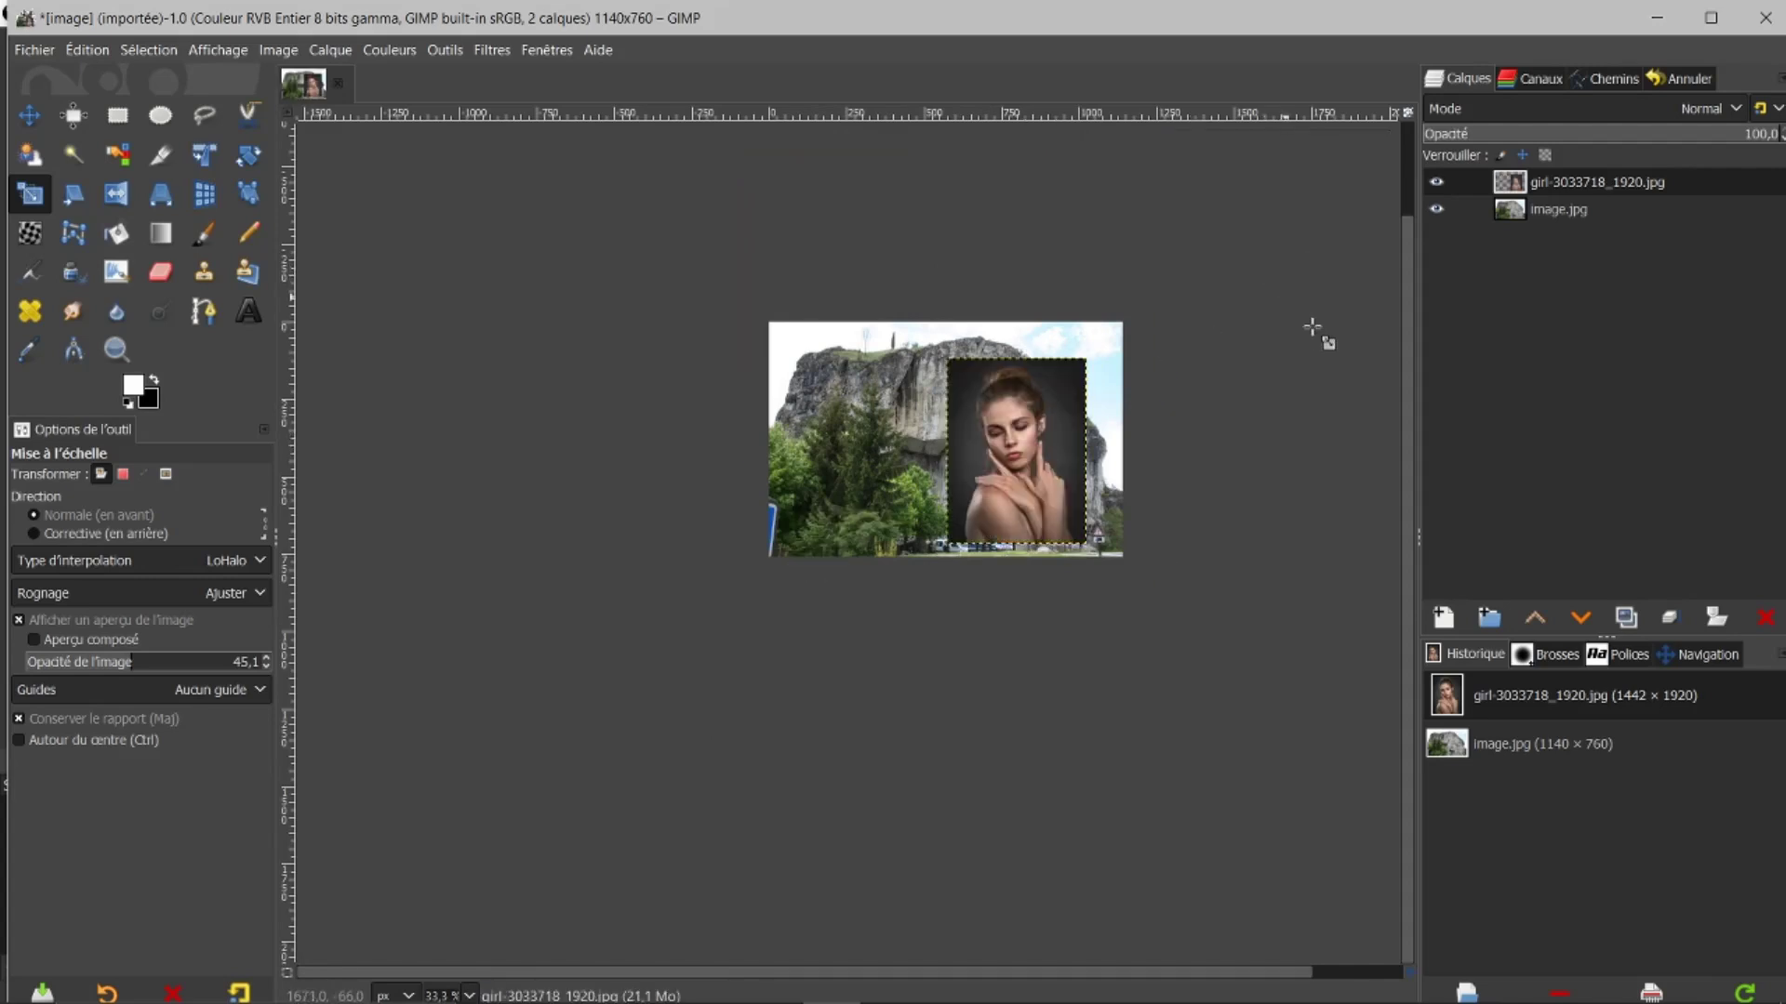
- Reposition the portrait layer slightly lower and further right on the cliff while it is about 64.6% opaque, and restore its opacity to 100
{"action": "left_click", "coordinate": [1693, 655]}
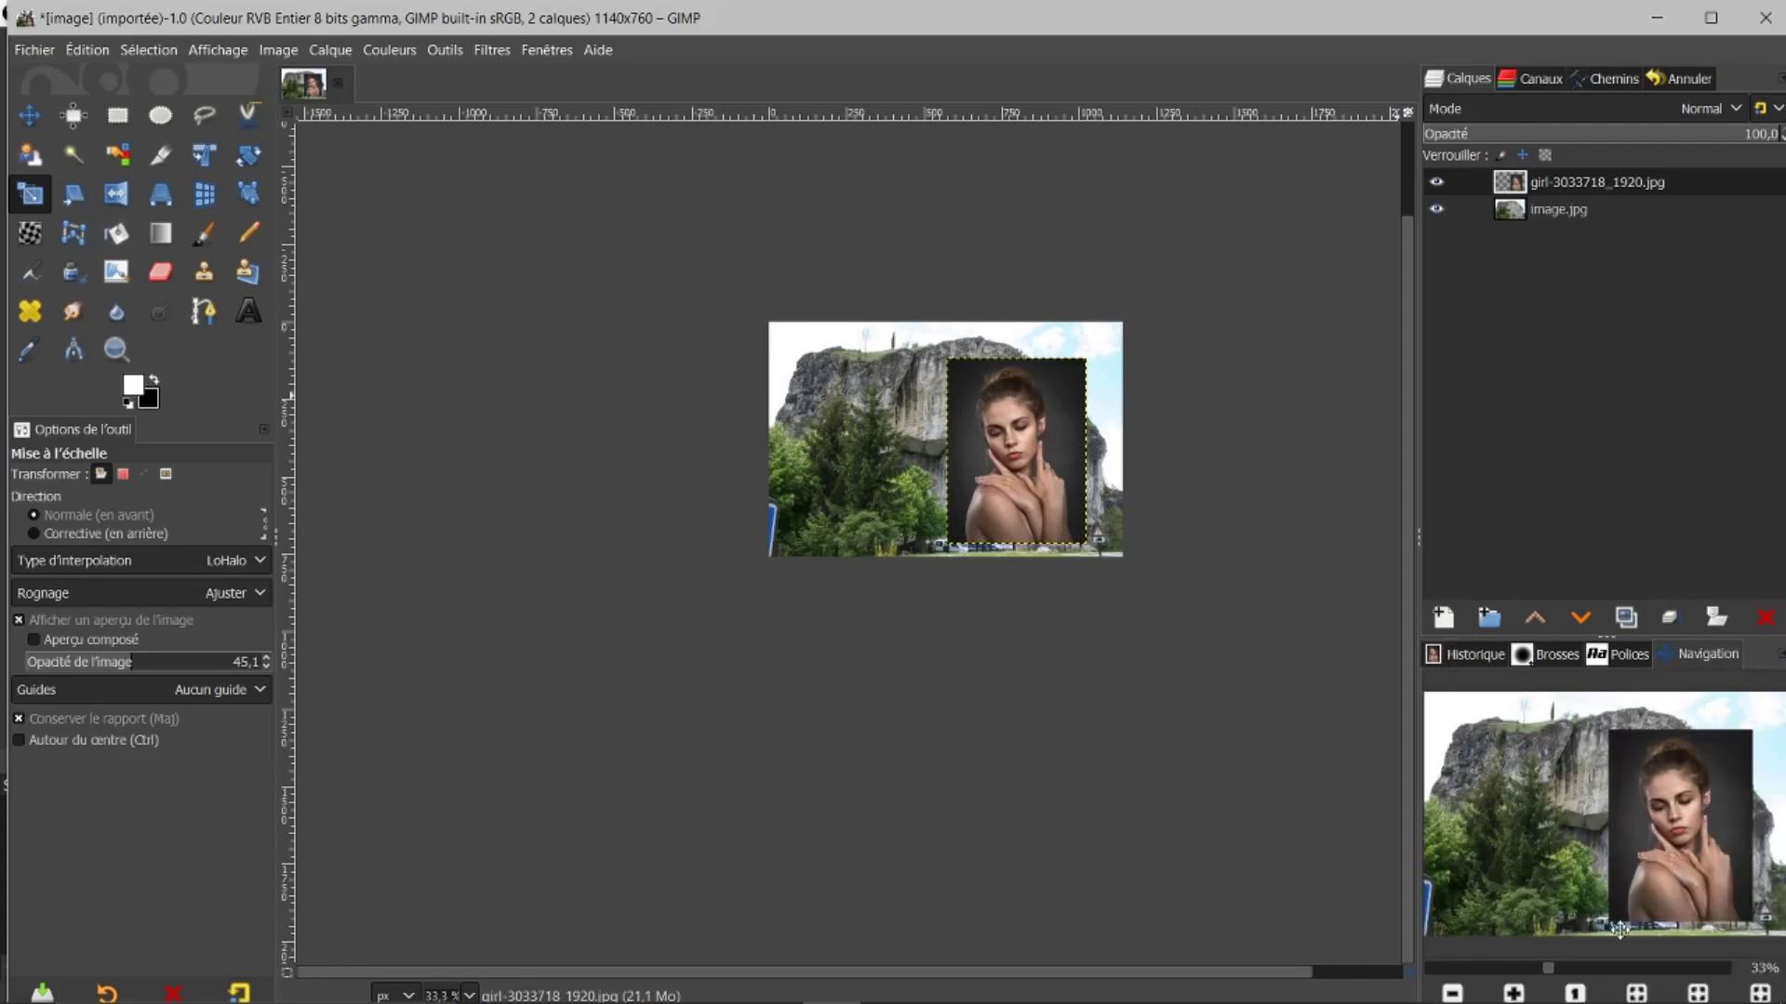
{"action": "left_click", "coordinate": [1648, 988]}
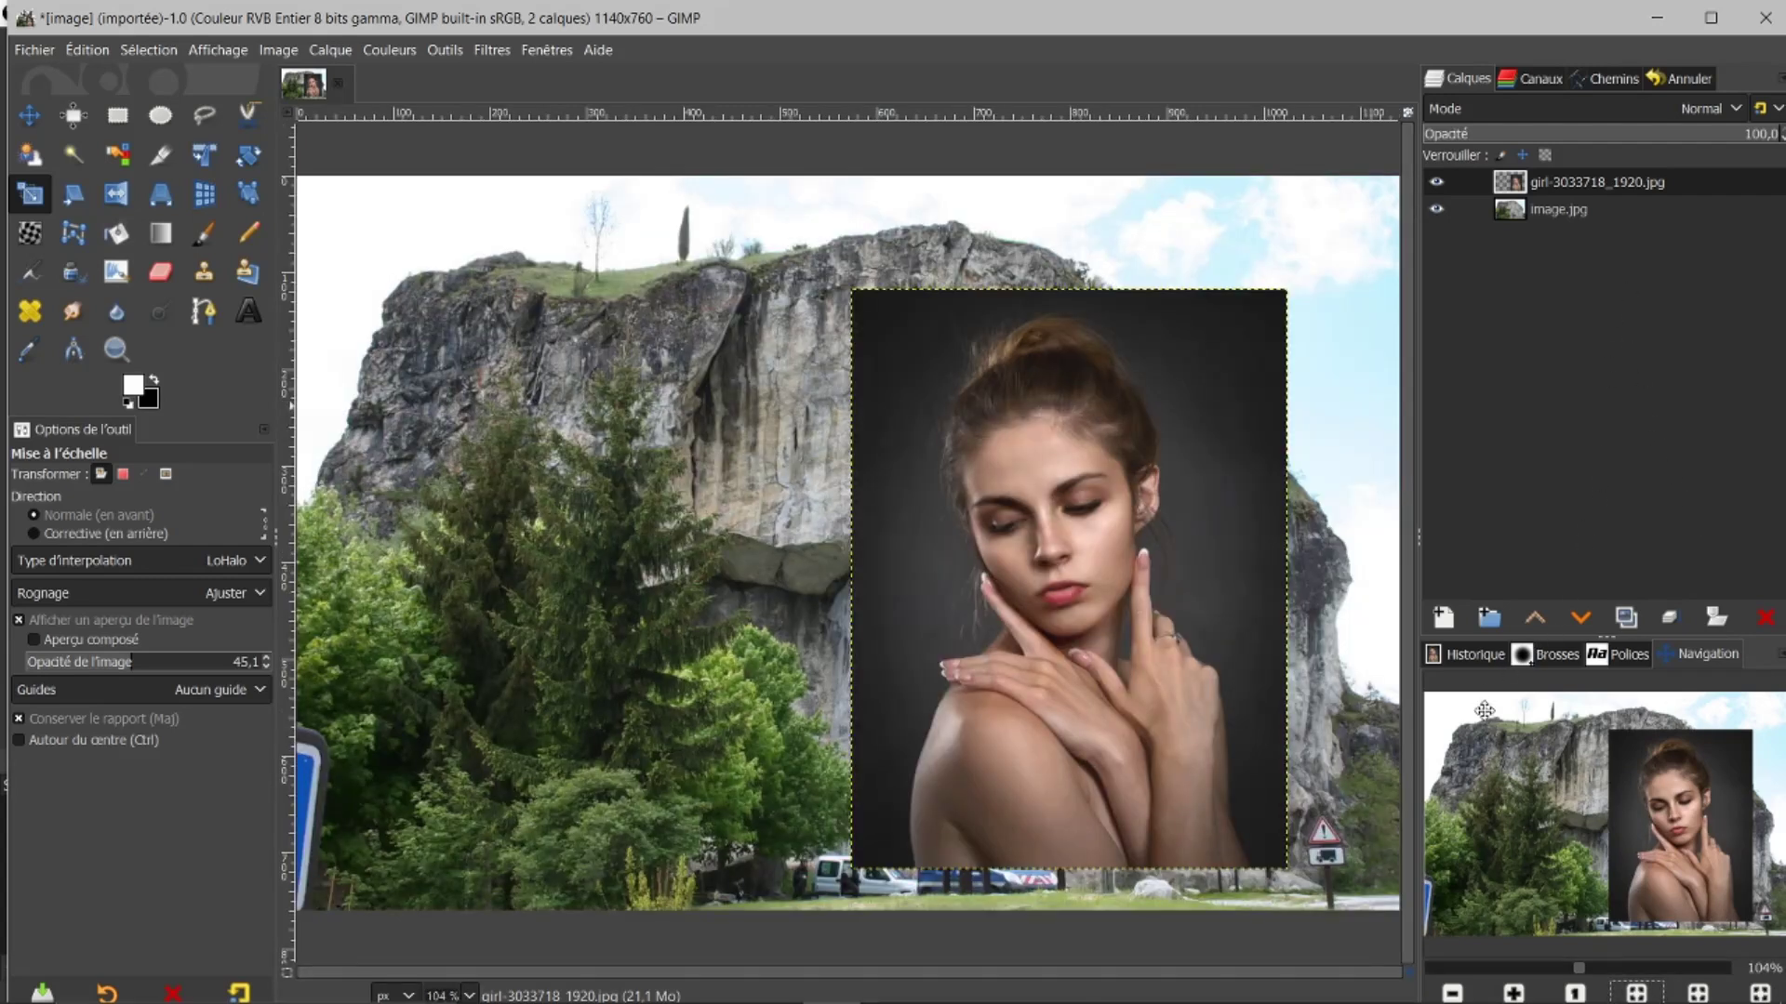
{"action": "left_click", "coordinate": [1476, 654]}
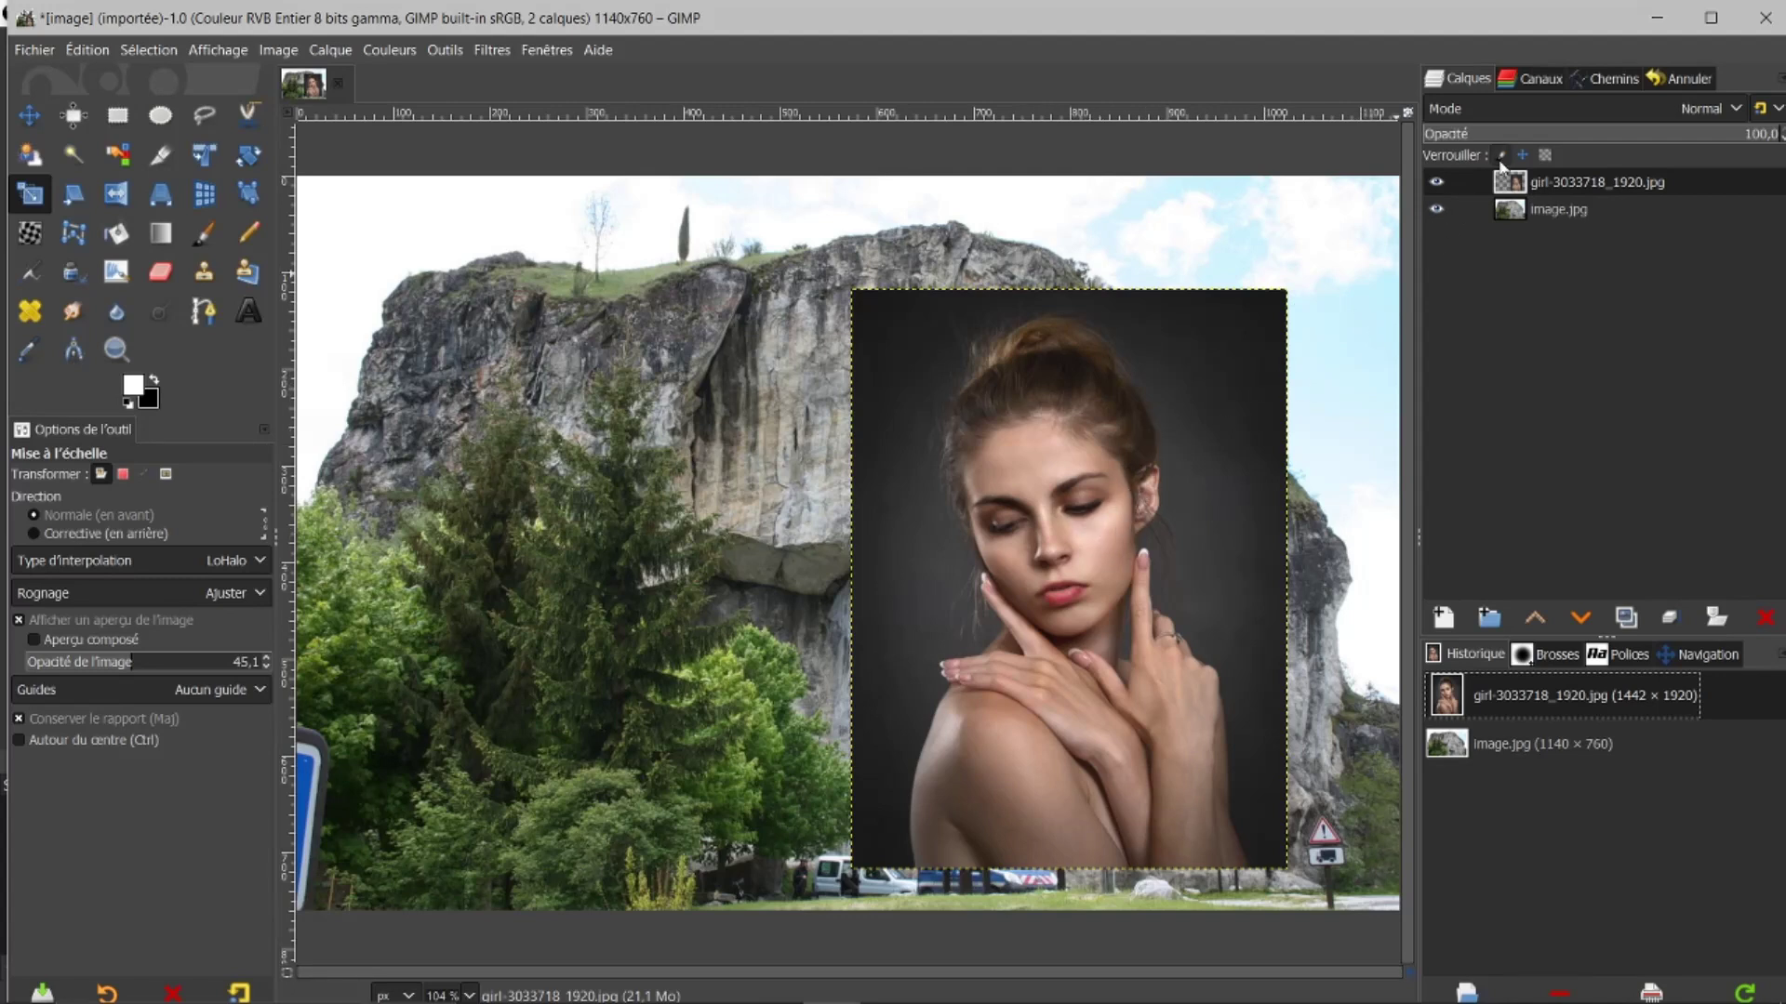
{"action": "left_click_drag", "start_coordinate": [1575, 134], "coordinate": [1652, 182]}
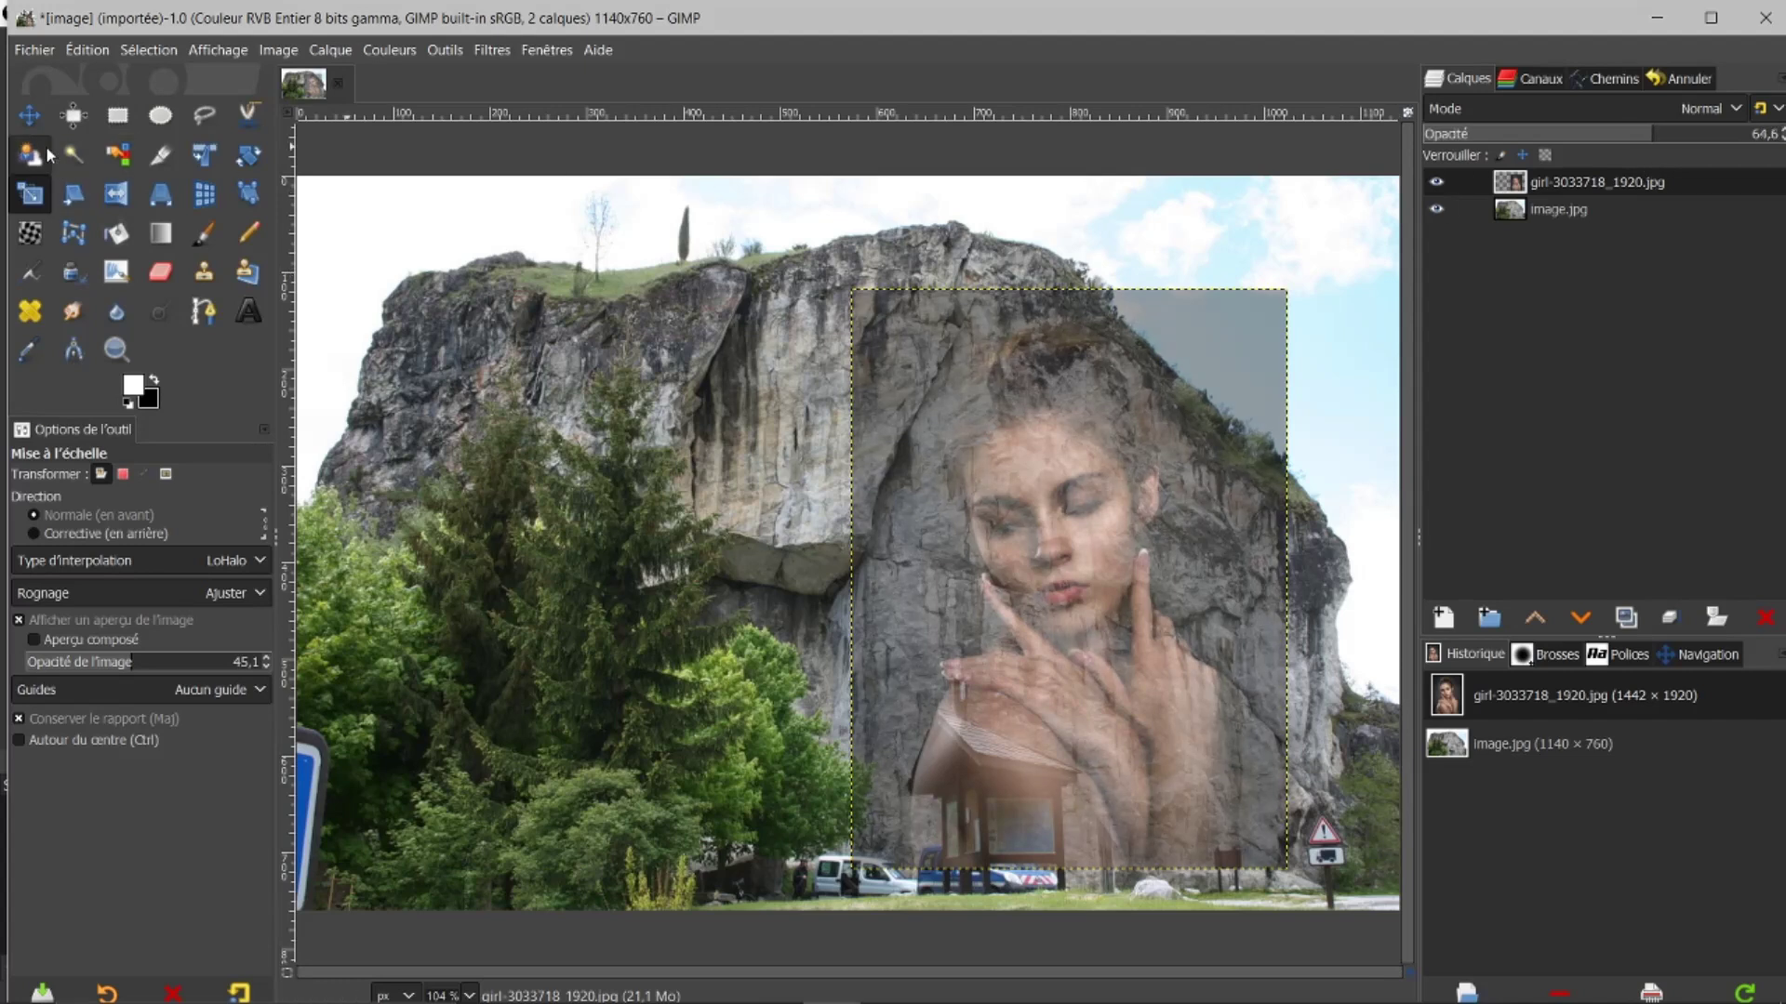
{"action": "left_click", "coordinate": [32, 119]}
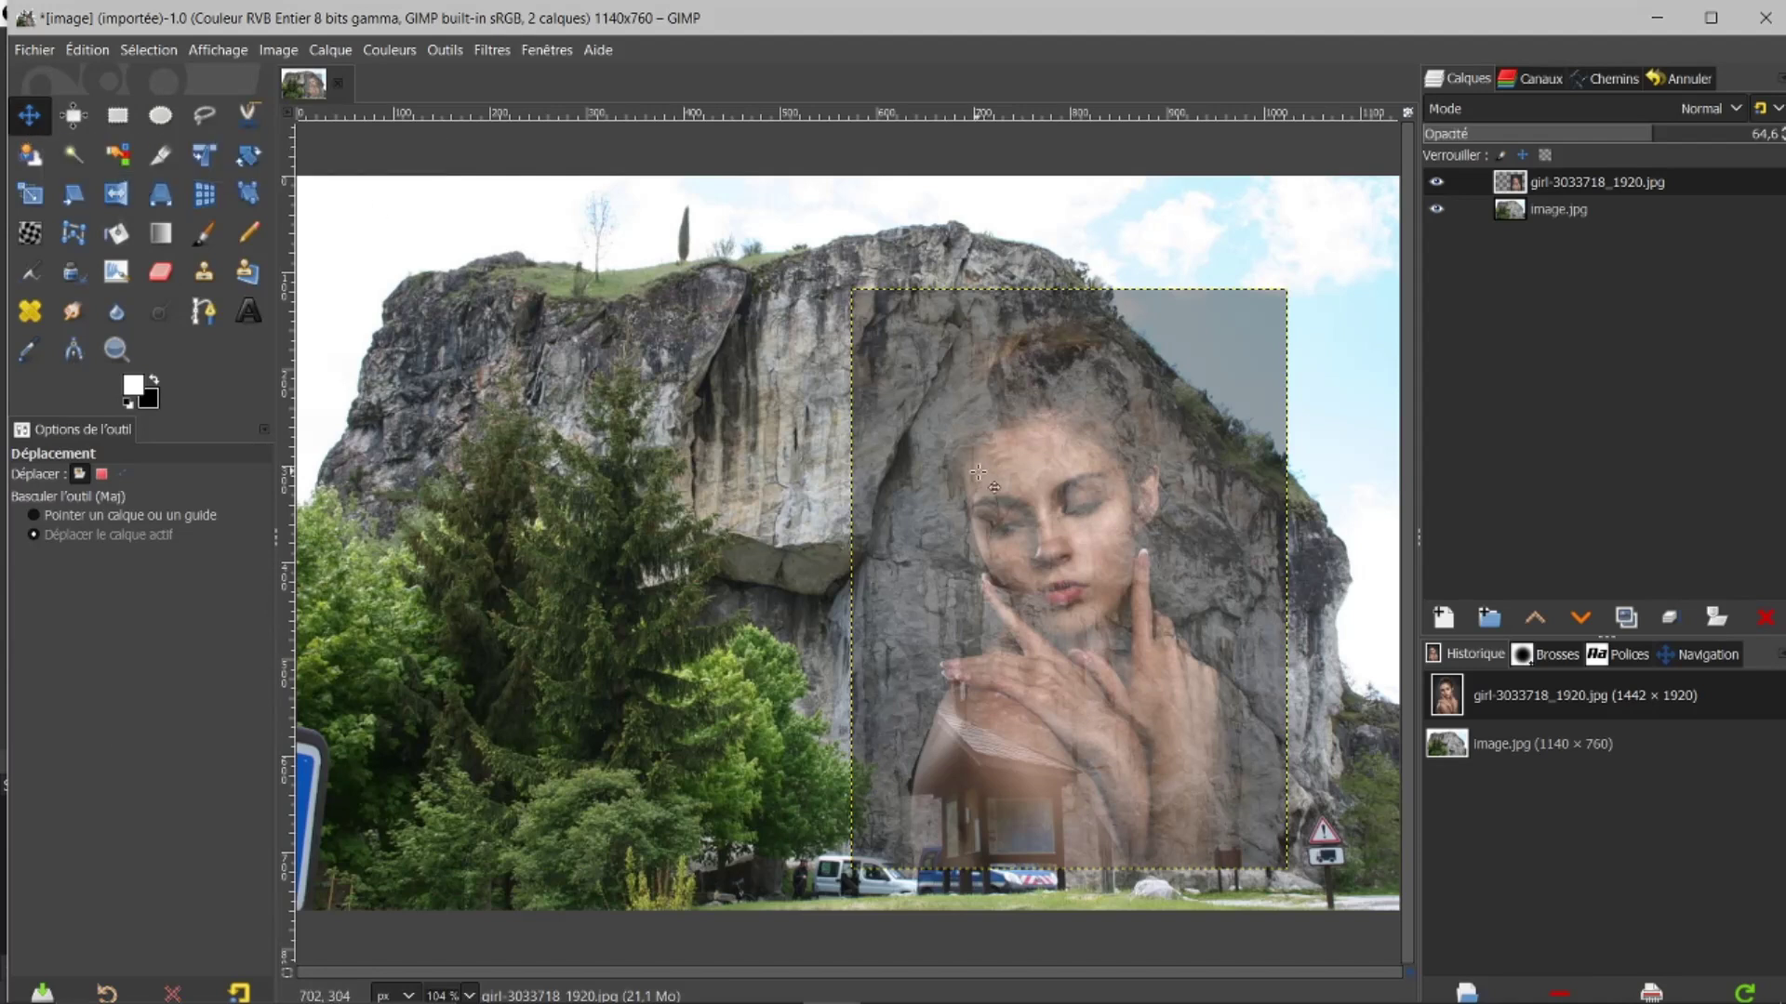
{"action": "left_click_drag", "start_coordinate": [1059, 526], "coordinate": [1089, 563]}
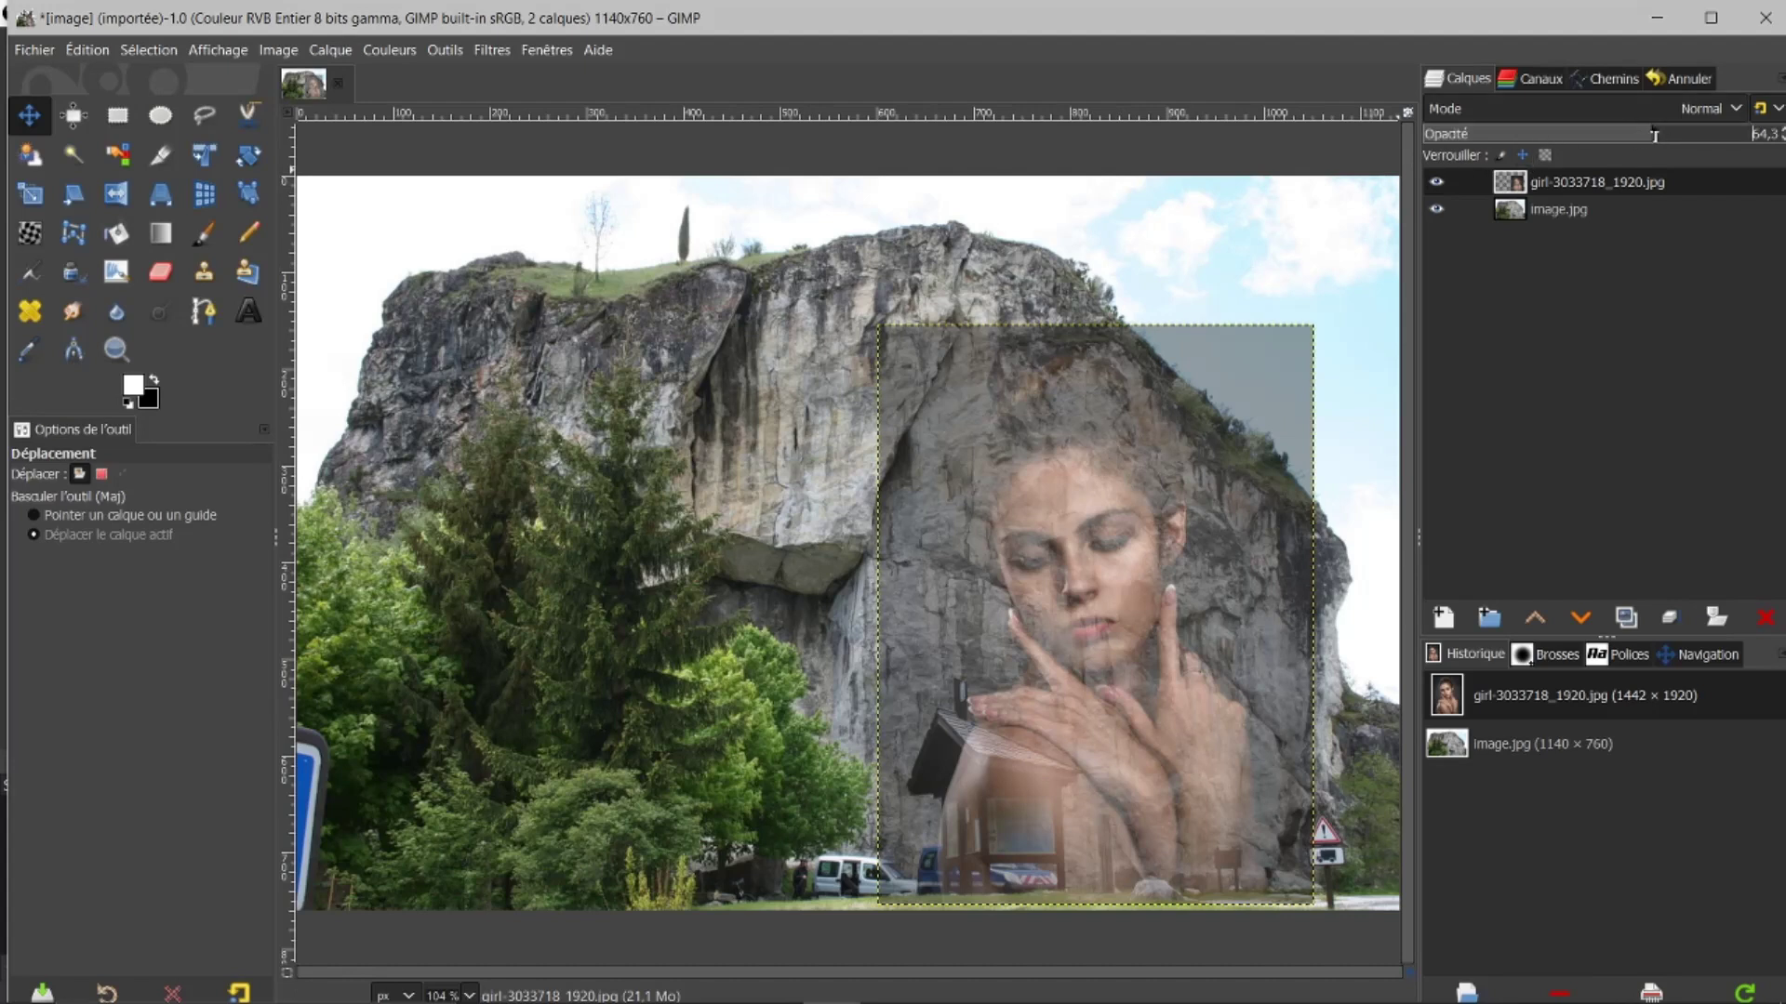
{"action": "left_click_drag", "start_coordinate": [1775, 135], "coordinate": [1784, 134]}
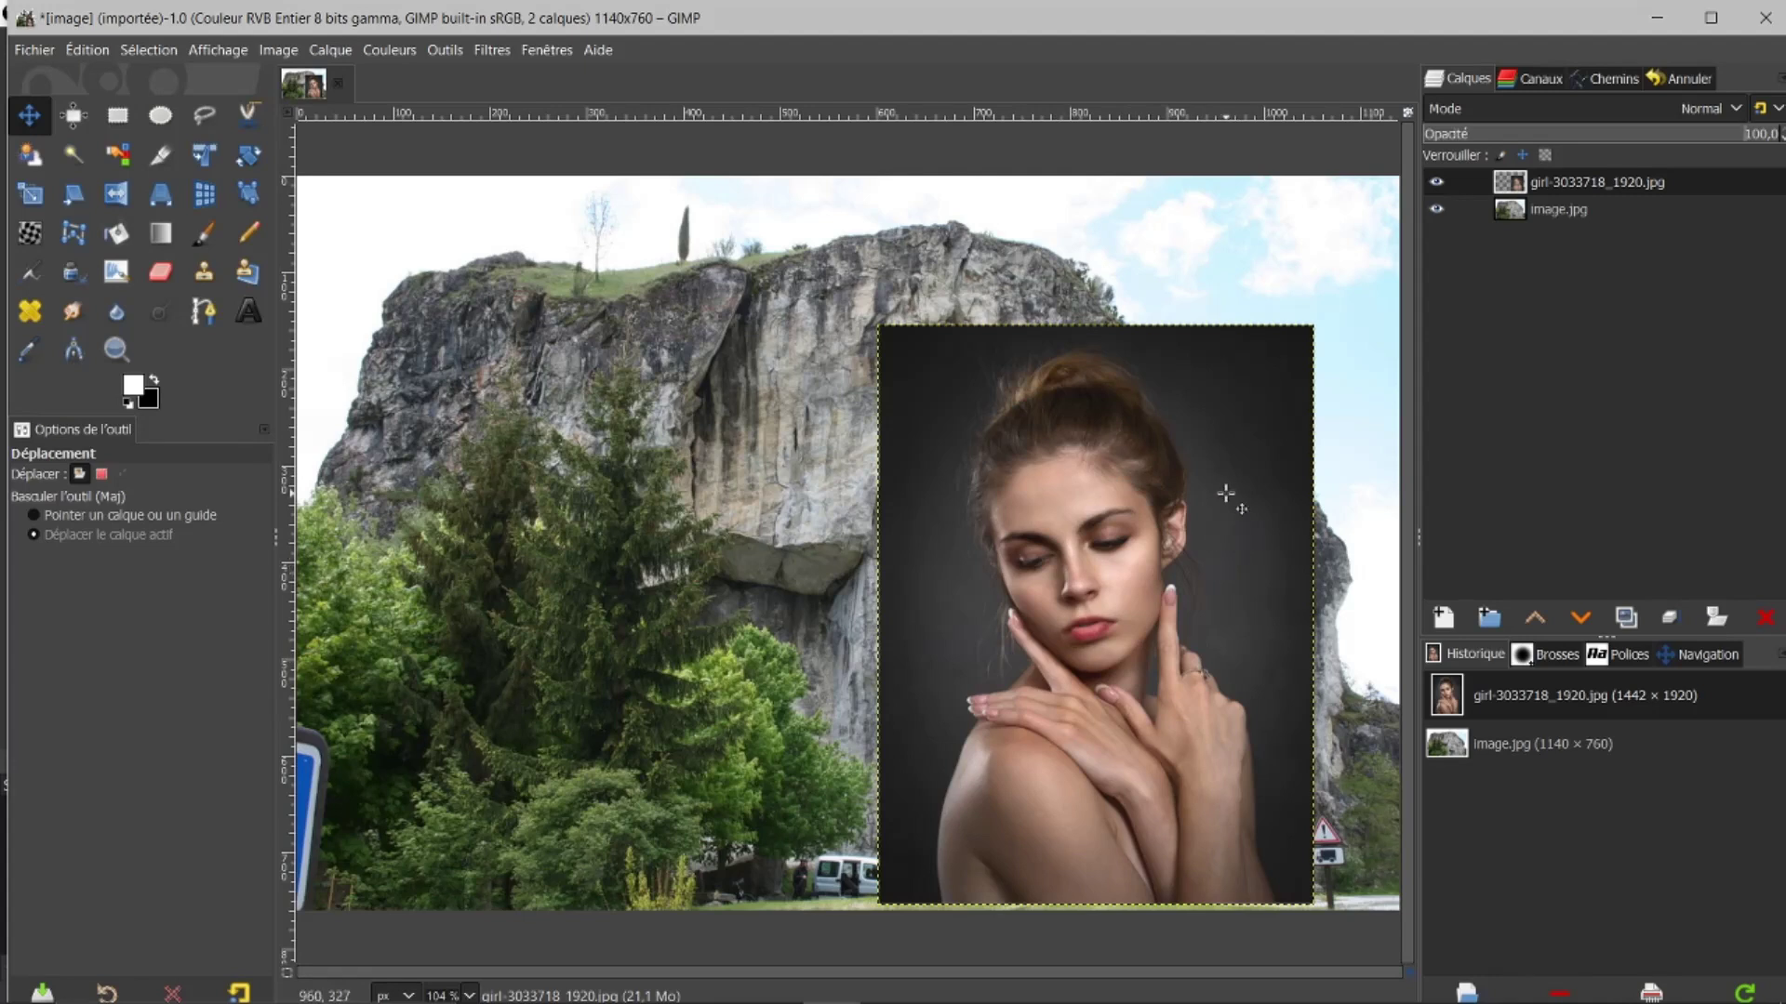
- Erase the dark background around the woman on the portrait layer with the Eraser at size 134
{"action": "left_click", "coordinate": [171, 271]}
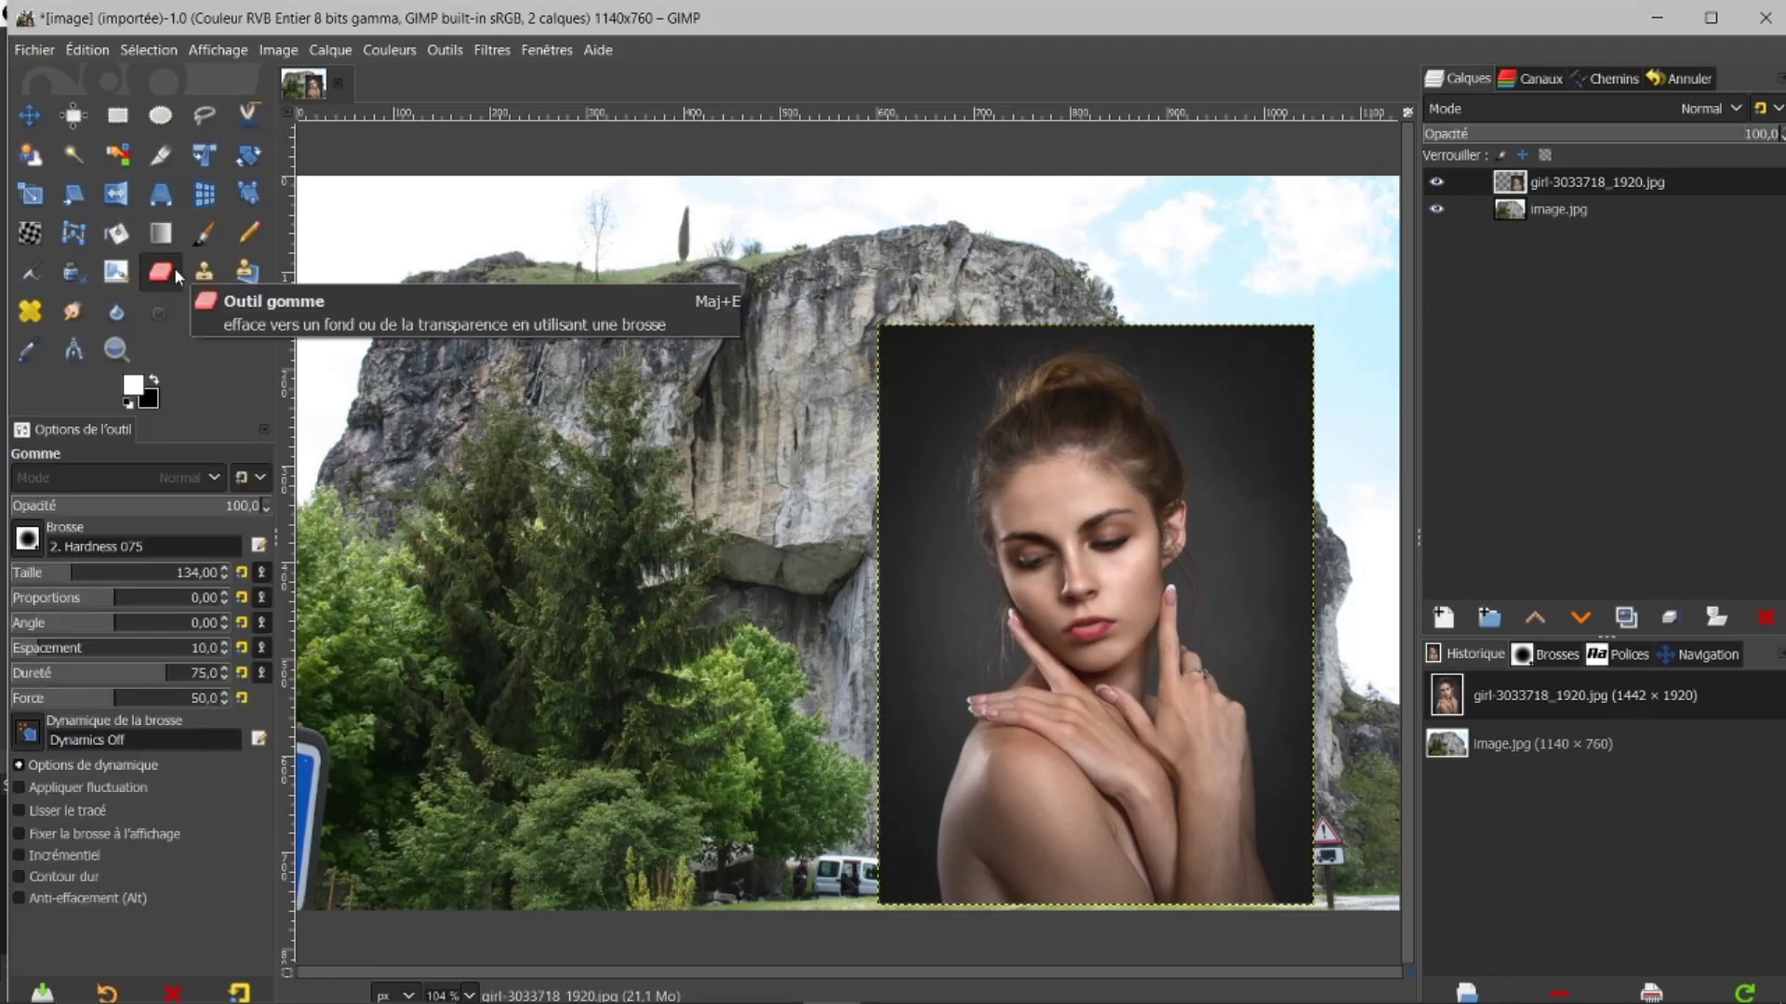
{"action": "mouse_move", "coordinate": [1275, 371]}
{"action": "left_mouse_down"}
{"action": "mouse_move", "coordinate": [1224, 332]}
{"action": "mouse_move", "coordinate": [1160, 332]}
{"action": "mouse_move", "coordinate": [1246, 391]}
{"action": "mouse_move", "coordinate": [1267, 442]}
{"action": "mouse_move", "coordinate": [1235, 600]}
{"action": "mouse_move", "coordinate": [1274, 665]}
{"action": "mouse_move", "coordinate": [1306, 568]}
{"action": "mouse_move", "coordinate": [1283, 712]}
{"action": "mouse_move", "coordinate": [1307, 779]}
{"action": "mouse_move", "coordinate": [1297, 898]}
{"action": "left_mouse_up"}
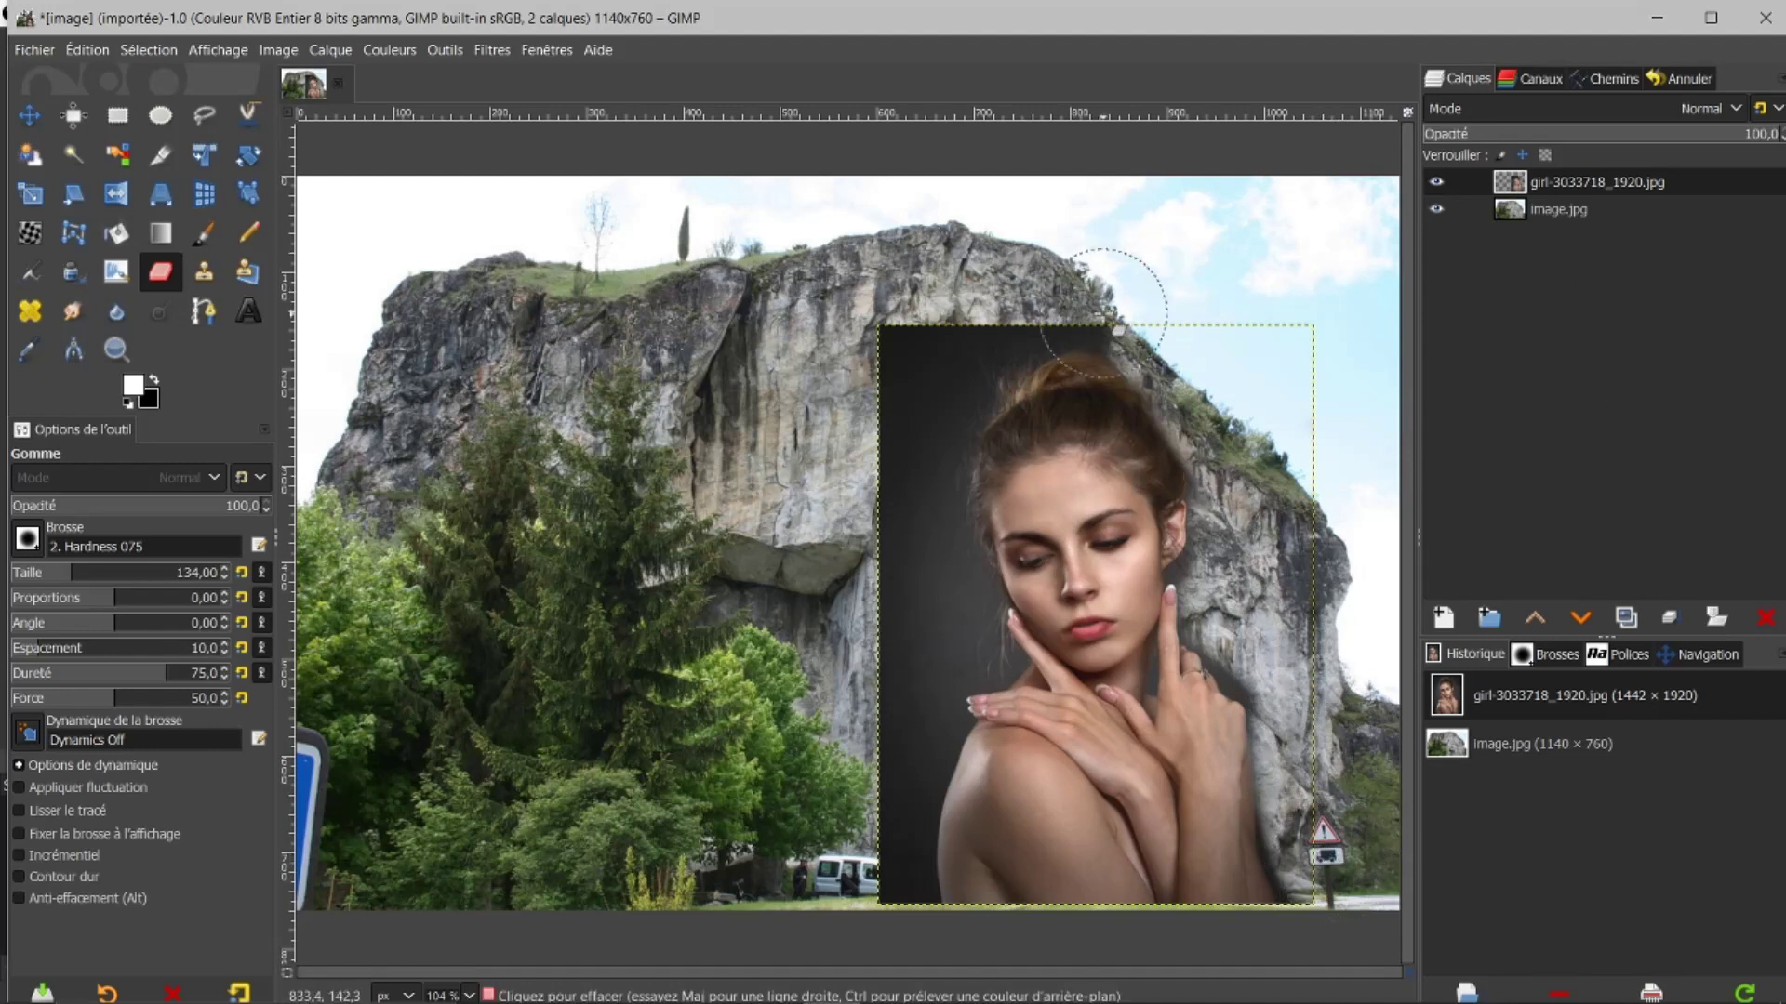
{"action": "mouse_move", "coordinate": [1044, 270]}
{"action": "left_mouse_down"}
{"action": "mouse_move", "coordinate": [921, 332]}
{"action": "mouse_move", "coordinate": [901, 364]}
{"action": "mouse_move", "coordinate": [944, 349]}
{"action": "mouse_move", "coordinate": [904, 403]}
{"action": "mouse_move", "coordinate": [890, 505]}
{"action": "mouse_move", "coordinate": [935, 616]}
{"action": "mouse_move", "coordinate": [892, 665]}
{"action": "mouse_move", "coordinate": [905, 642]}
{"action": "mouse_move", "coordinate": [946, 638]}
{"action": "mouse_move", "coordinate": [876, 587]}
{"action": "mouse_move", "coordinate": [838, 660]}
{"action": "mouse_move", "coordinate": [875, 672]}
{"action": "mouse_move", "coordinate": [849, 881]}
{"action": "mouse_move", "coordinate": [900, 694]}
{"action": "left_mouse_up"}
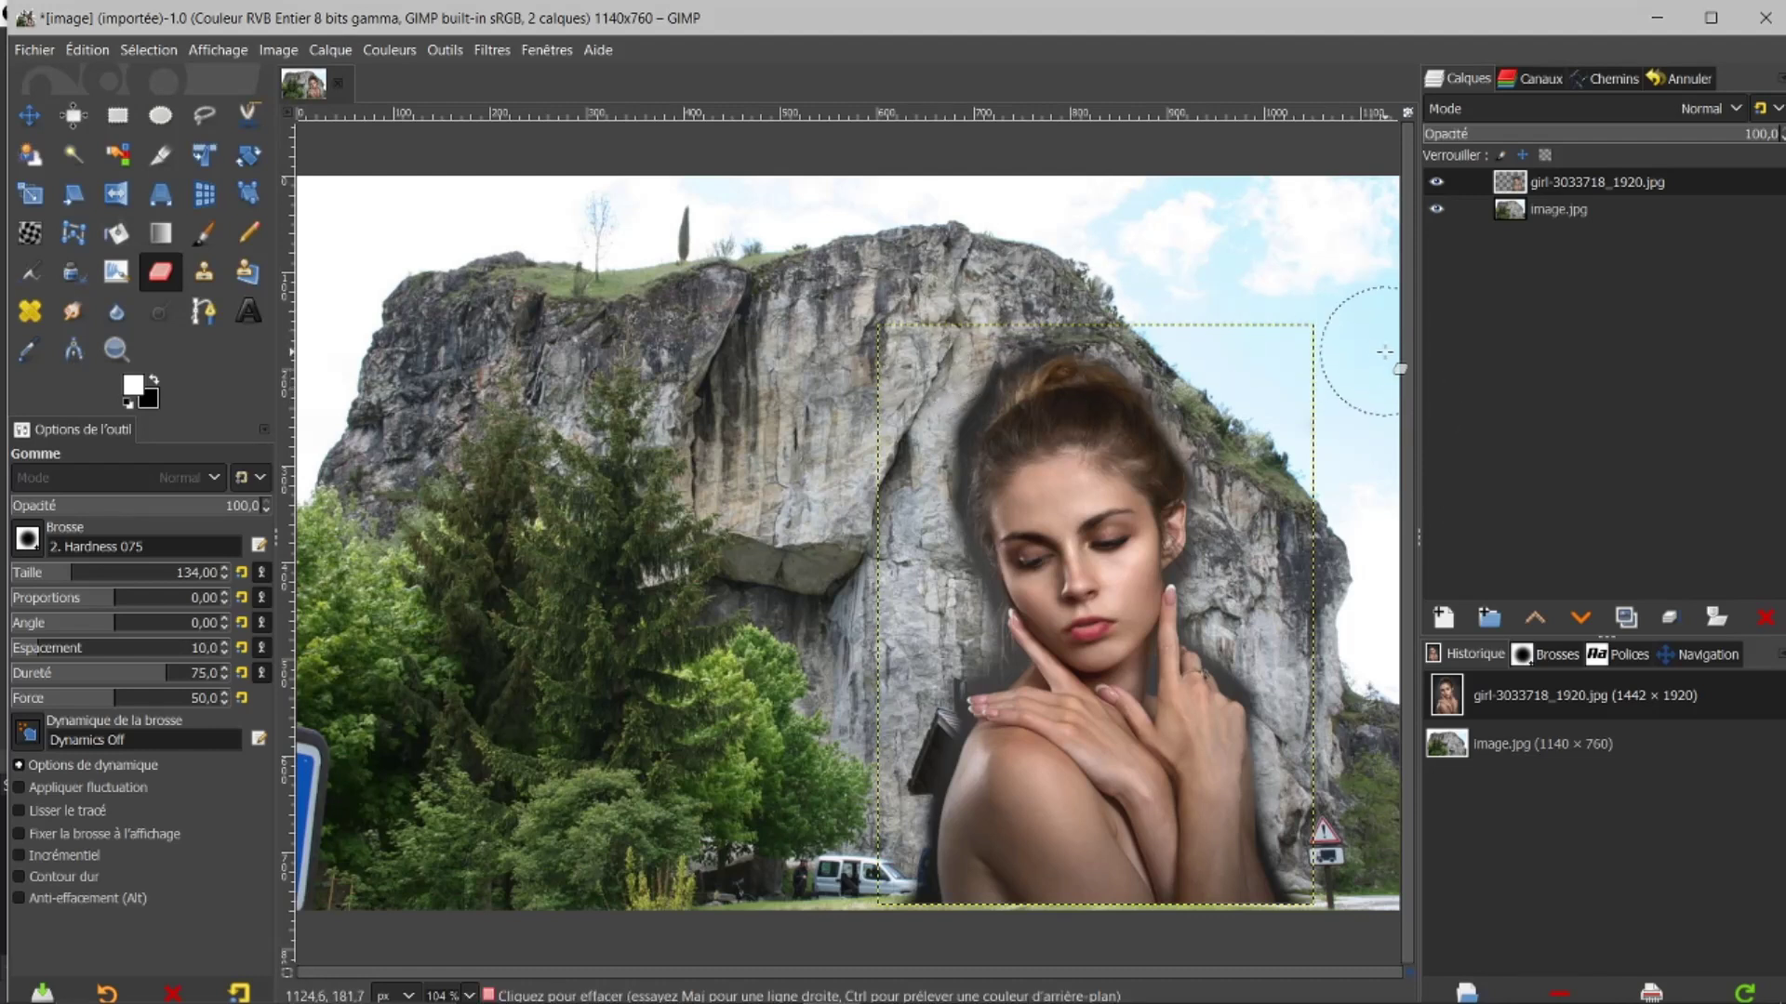
- Expand the girl-3033718_1920.jpg layer to the image size and move it below image.jpg
{"action": "right_click", "coordinate": [1504, 184]}
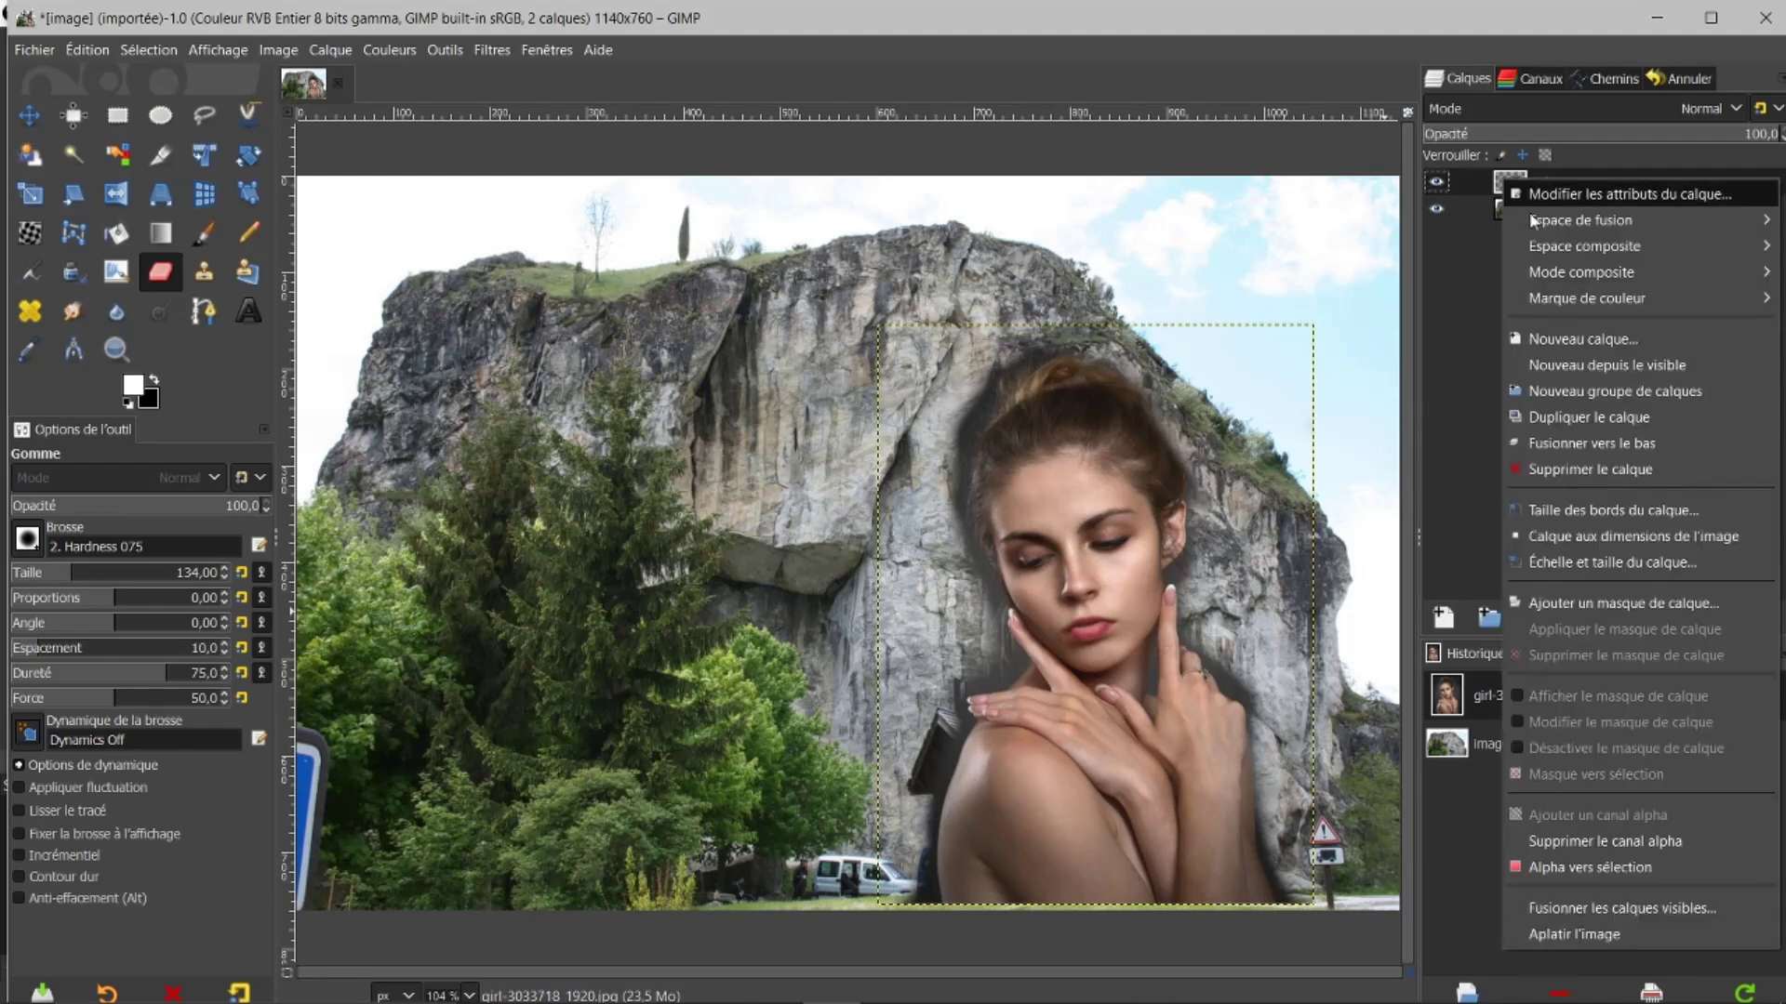
{"action": "left_click", "coordinate": [1540, 537]}
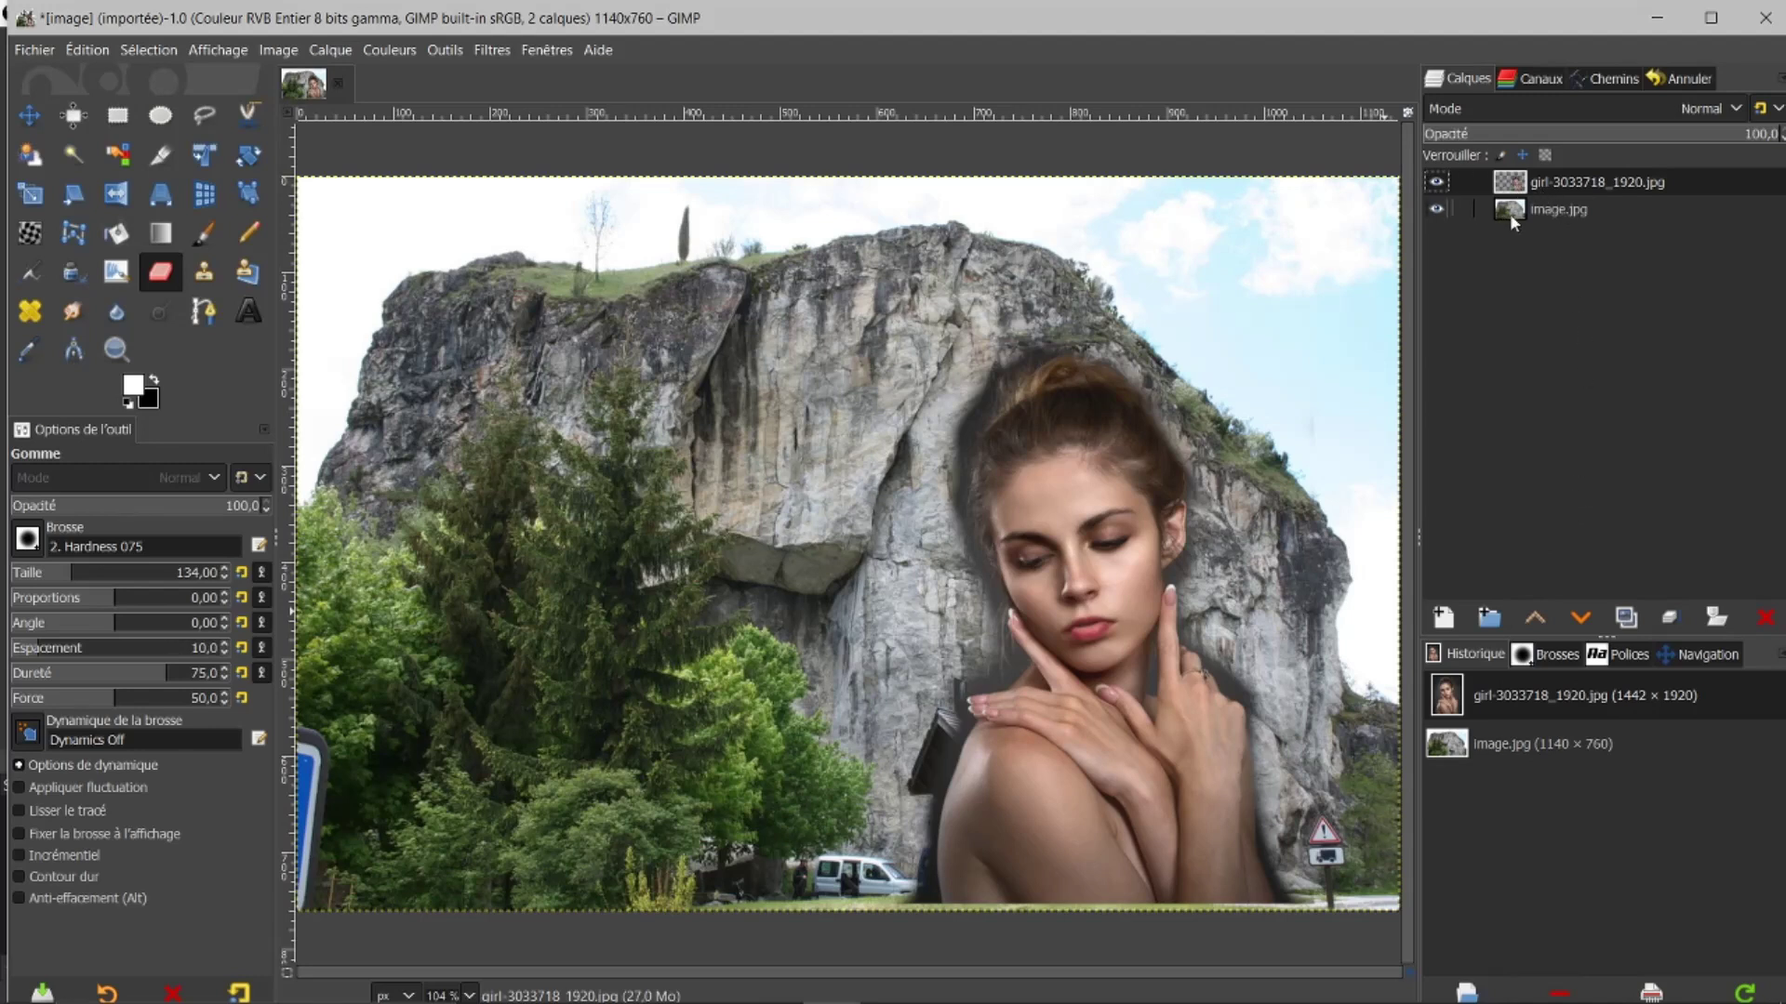
{"action": "left_click", "coordinate": [1583, 619]}
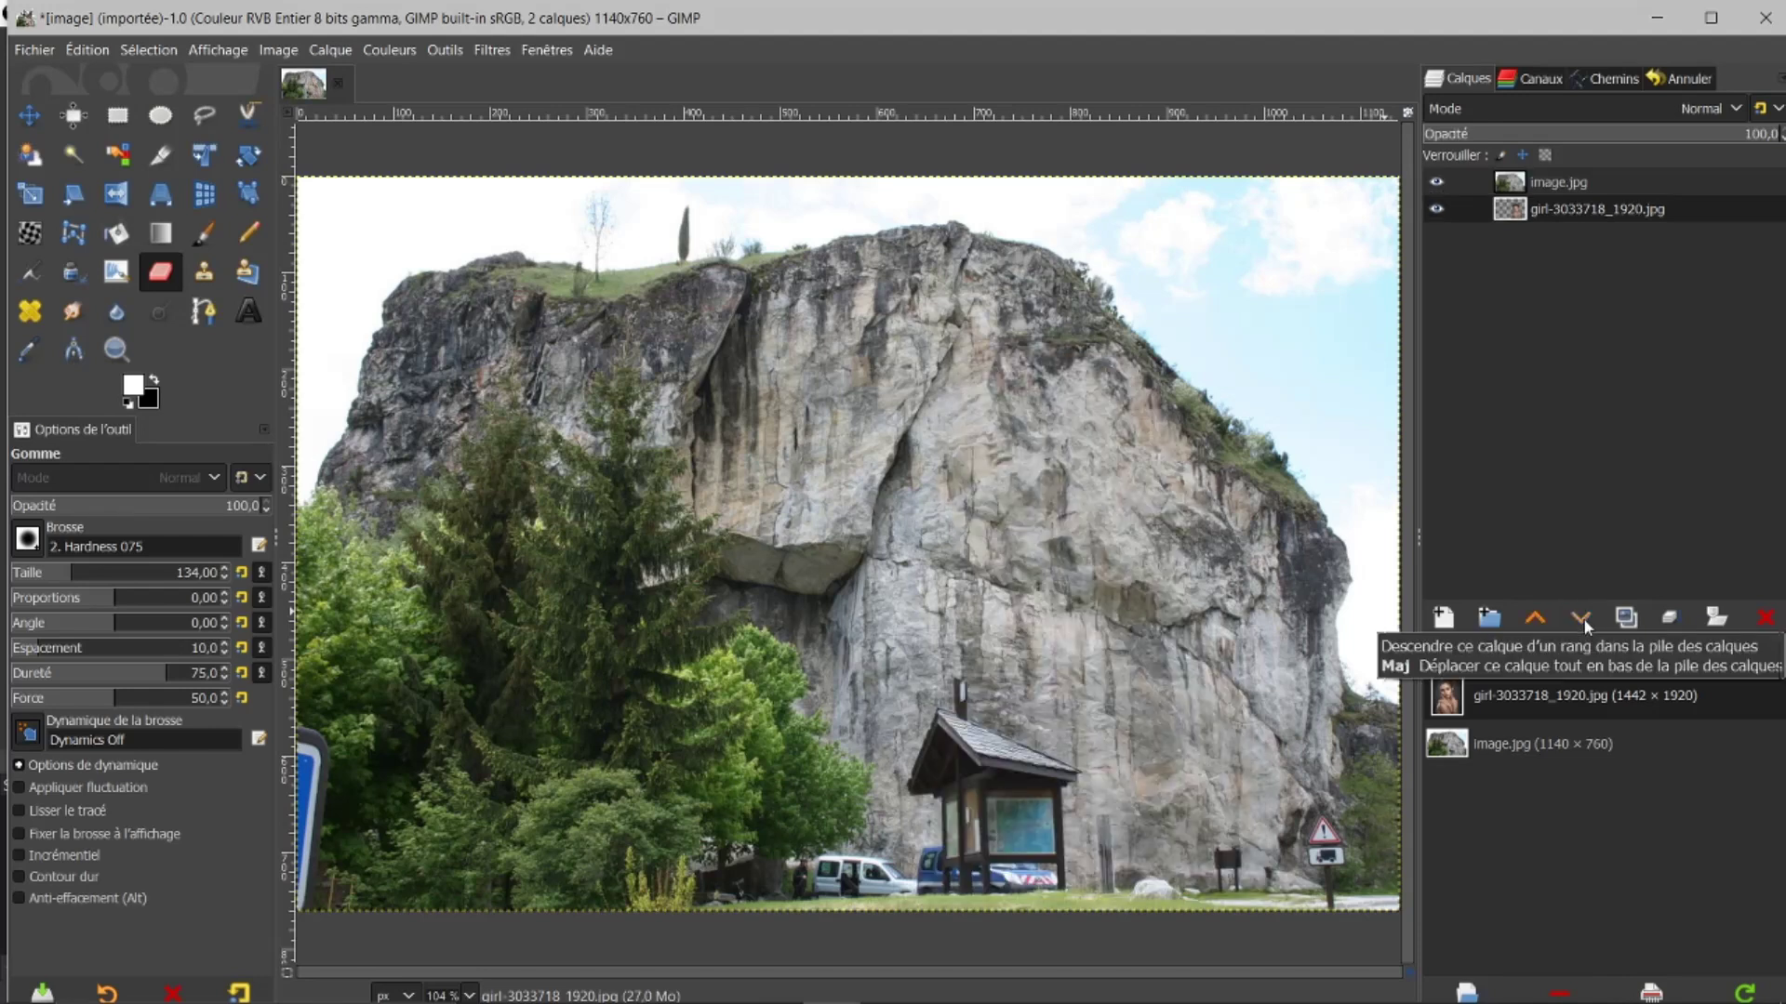
- Open the Repoussage d'après une carte filter on the image.jpg layer and choose girl-3033718_1920.jpg as its auxiliary input
{"action": "left_click", "coordinate": [1507, 187]}
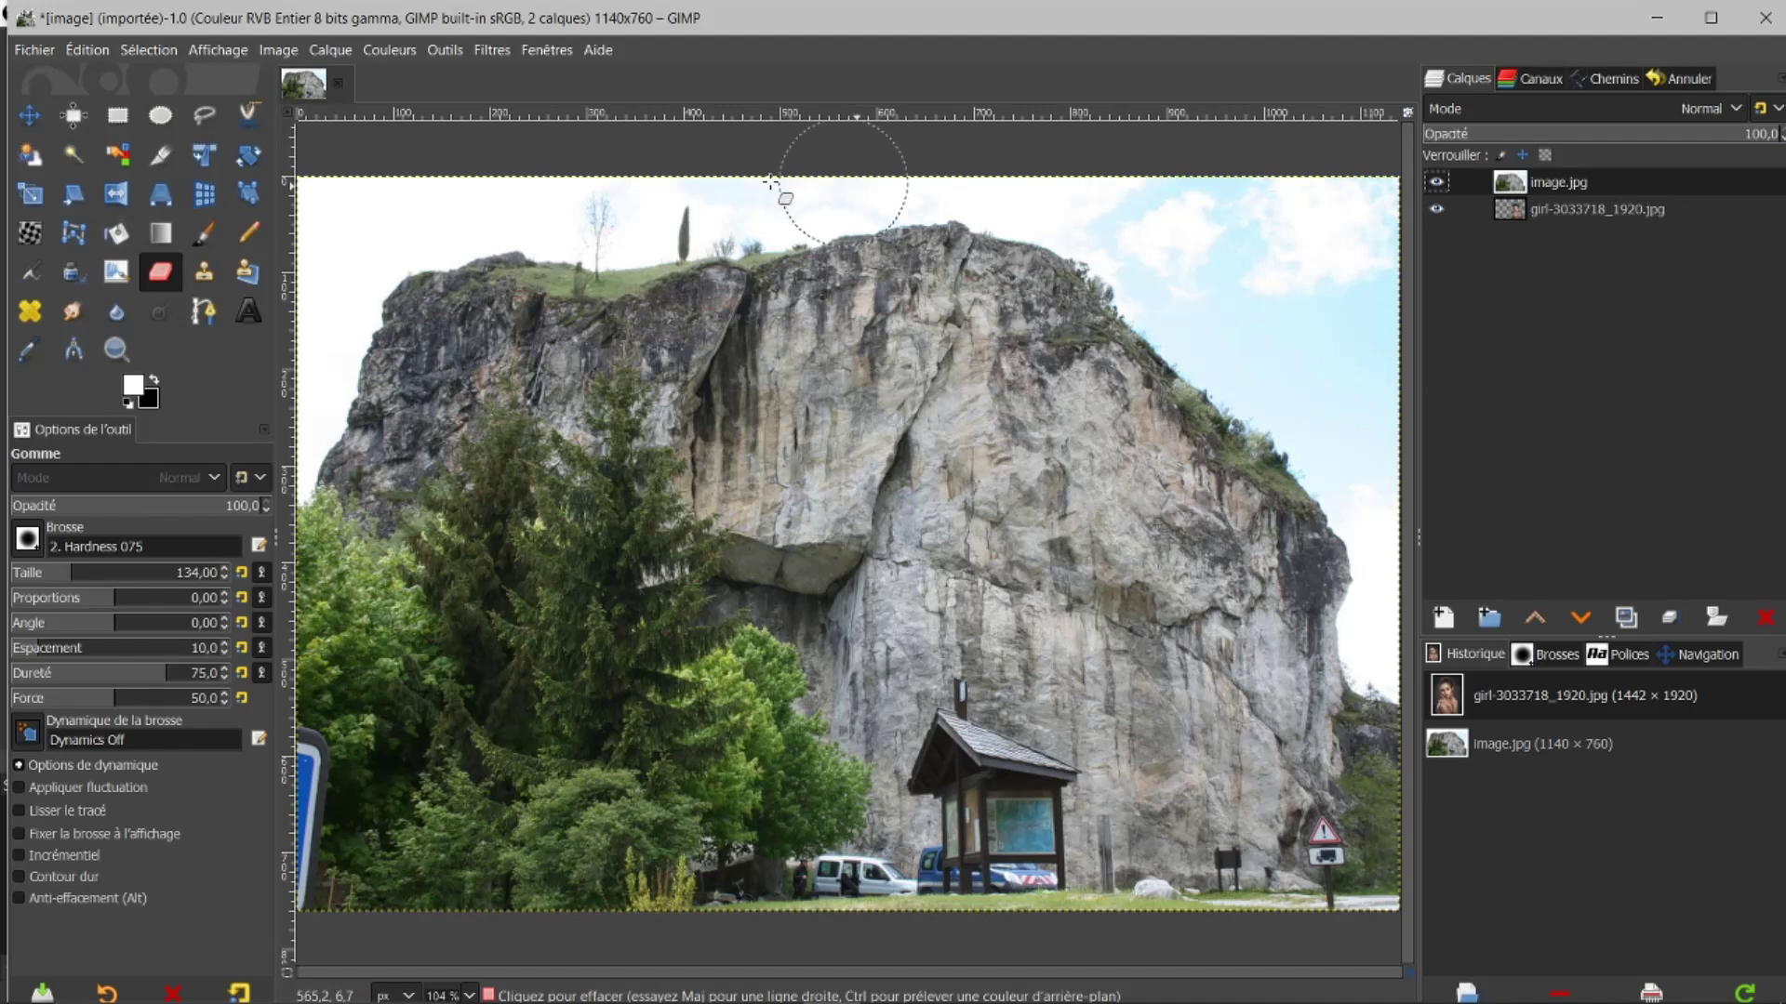
{"action": "left_click", "coordinate": [493, 51]}
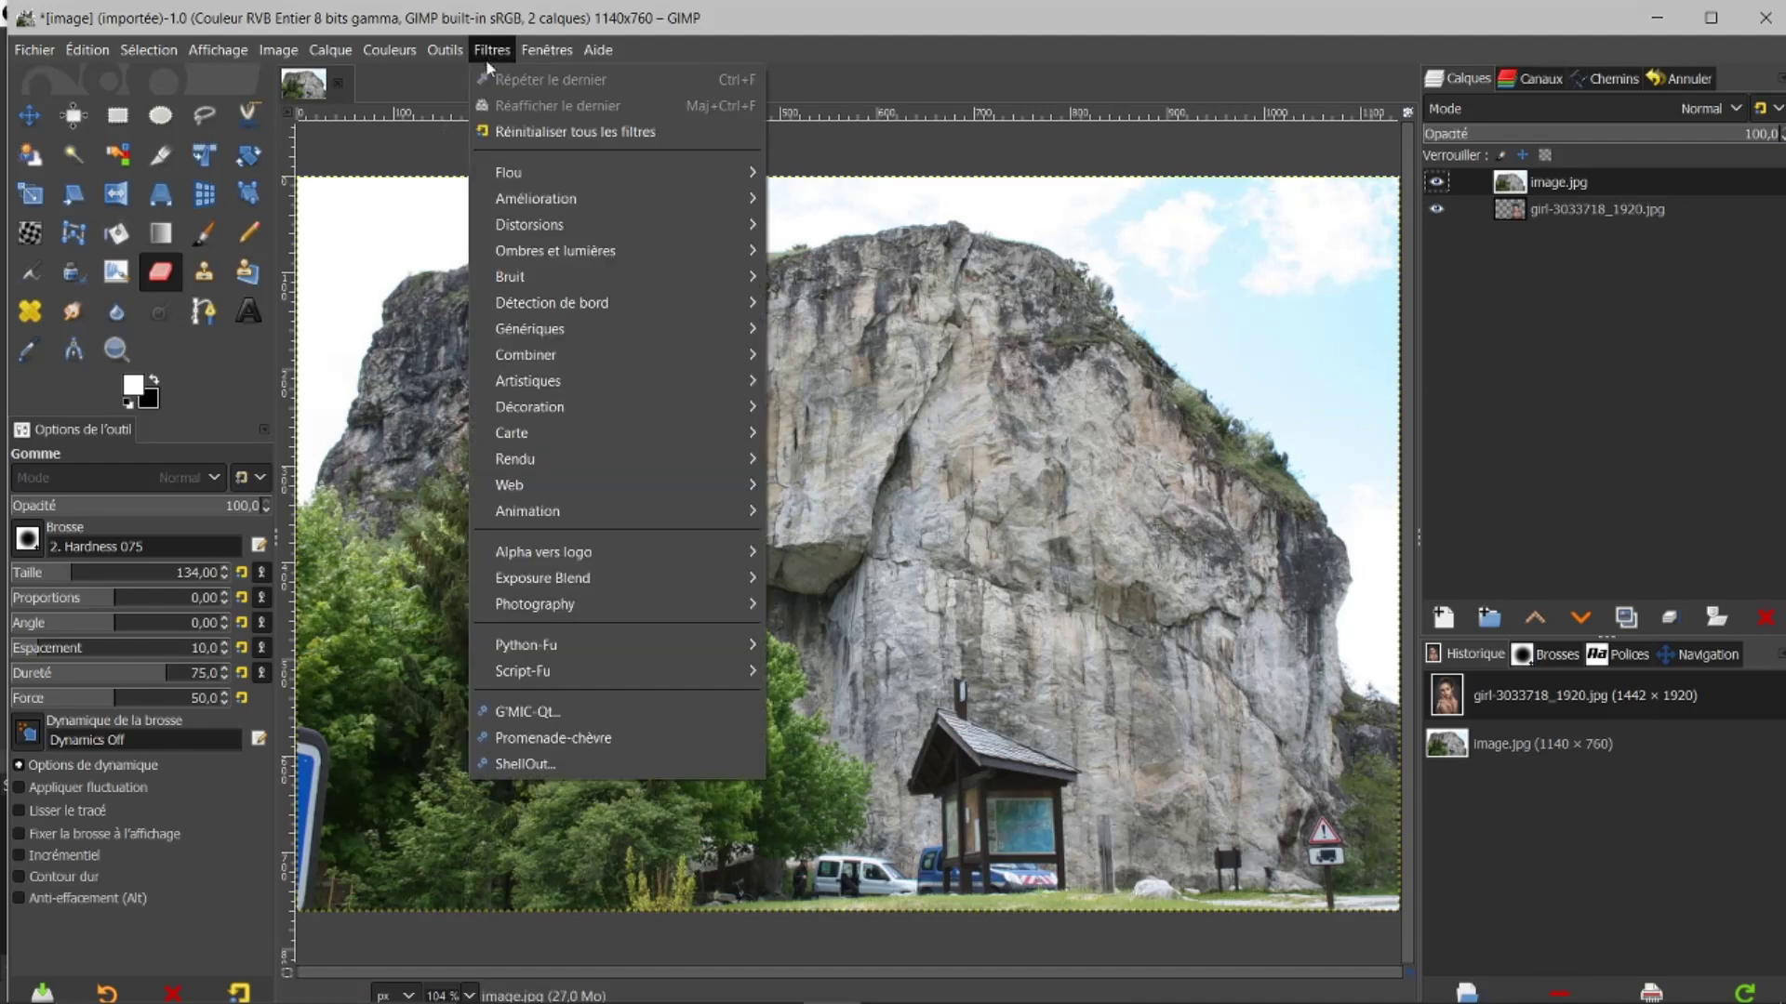
{"action": "mouse_move", "coordinate": [508, 415]}
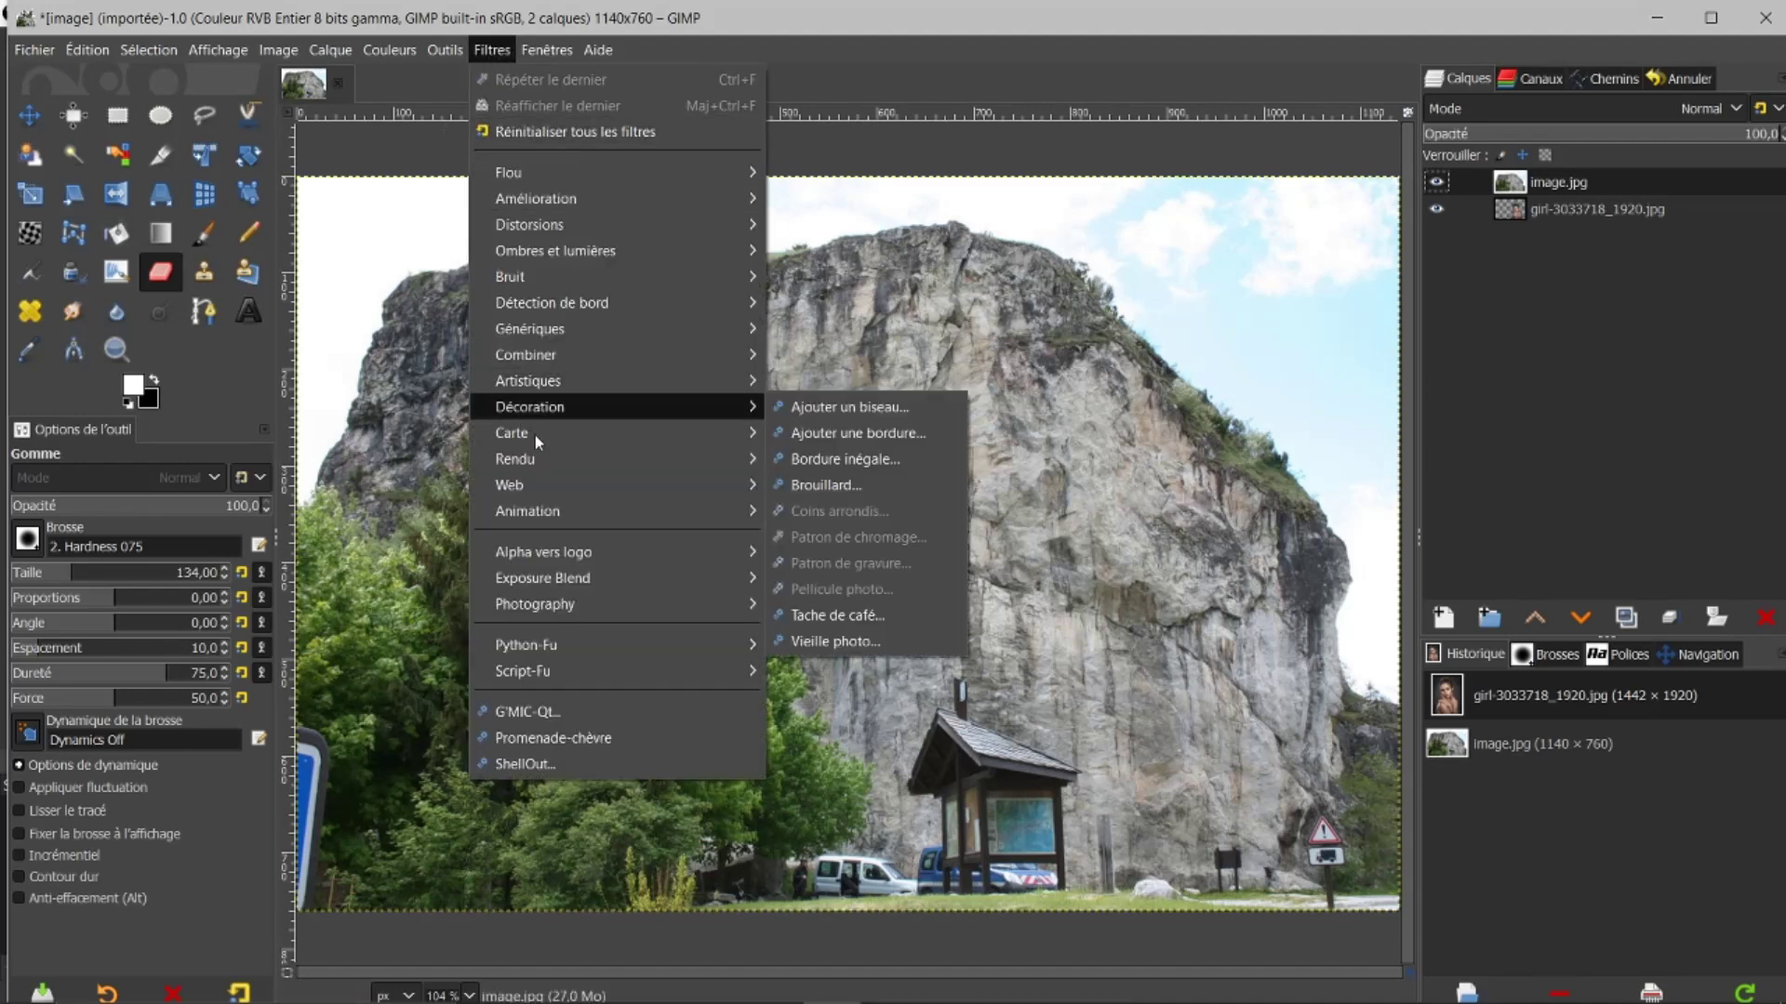
{"action": "mouse_move", "coordinate": [722, 439]}
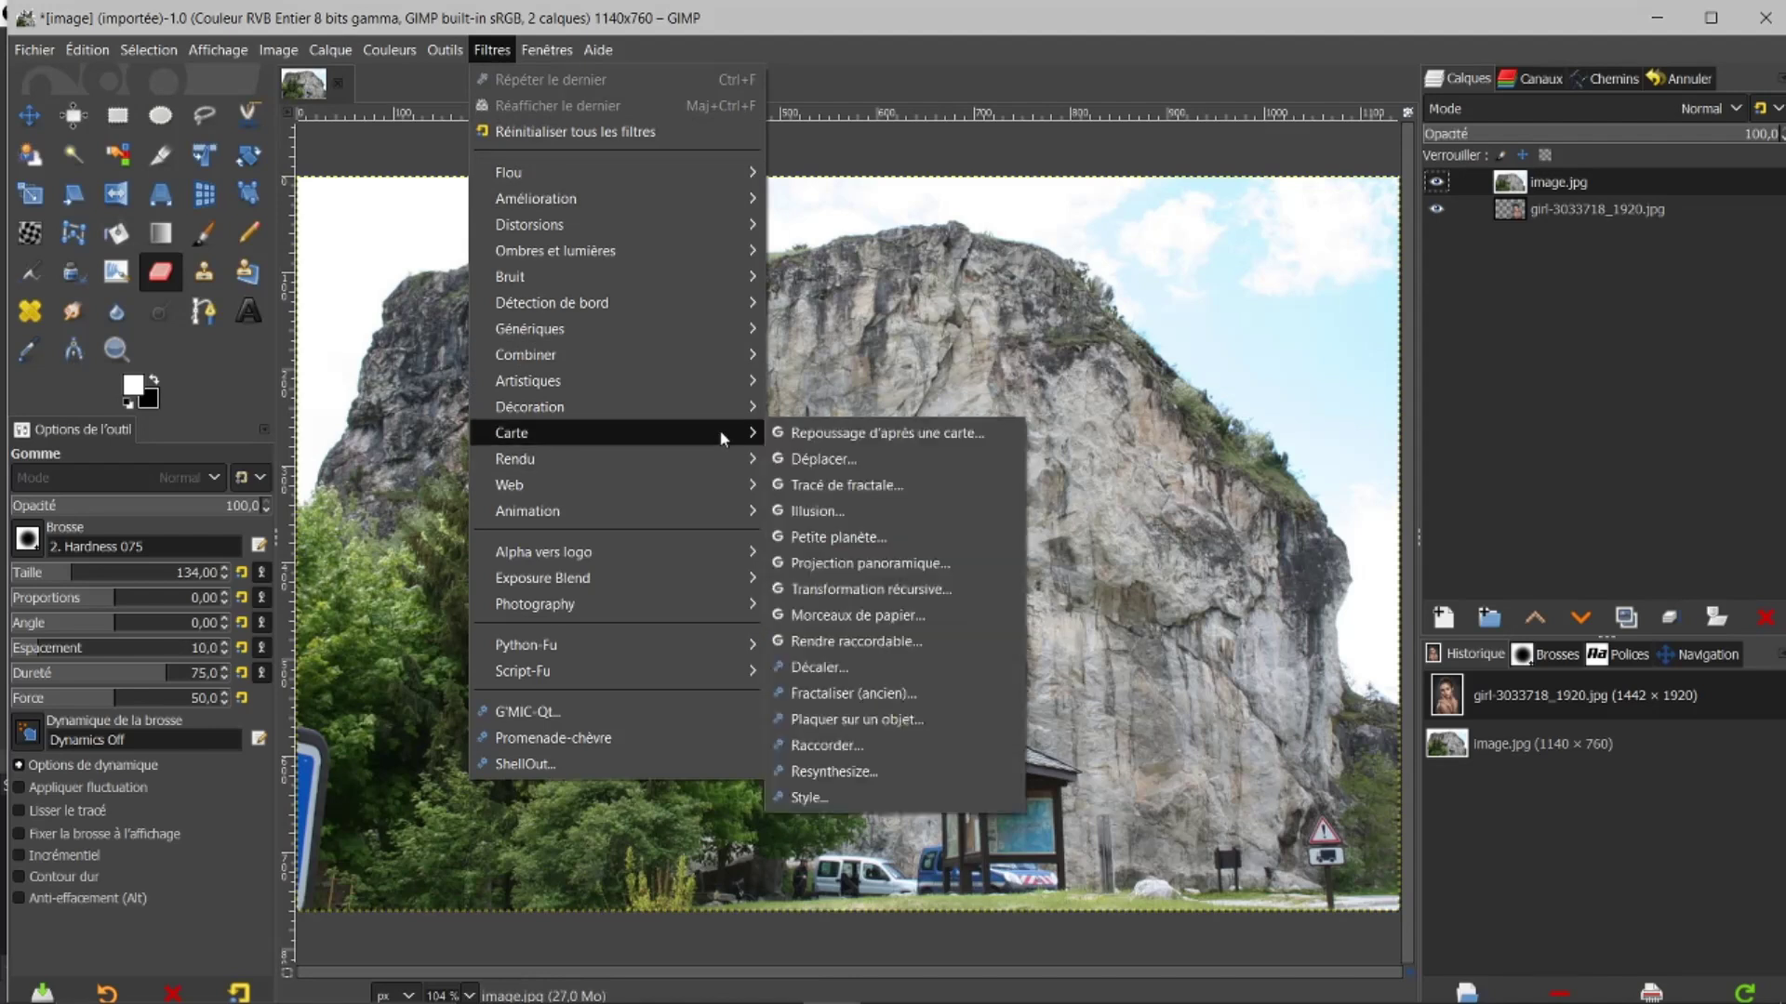
{"action": "left_click", "coordinate": [807, 432]}
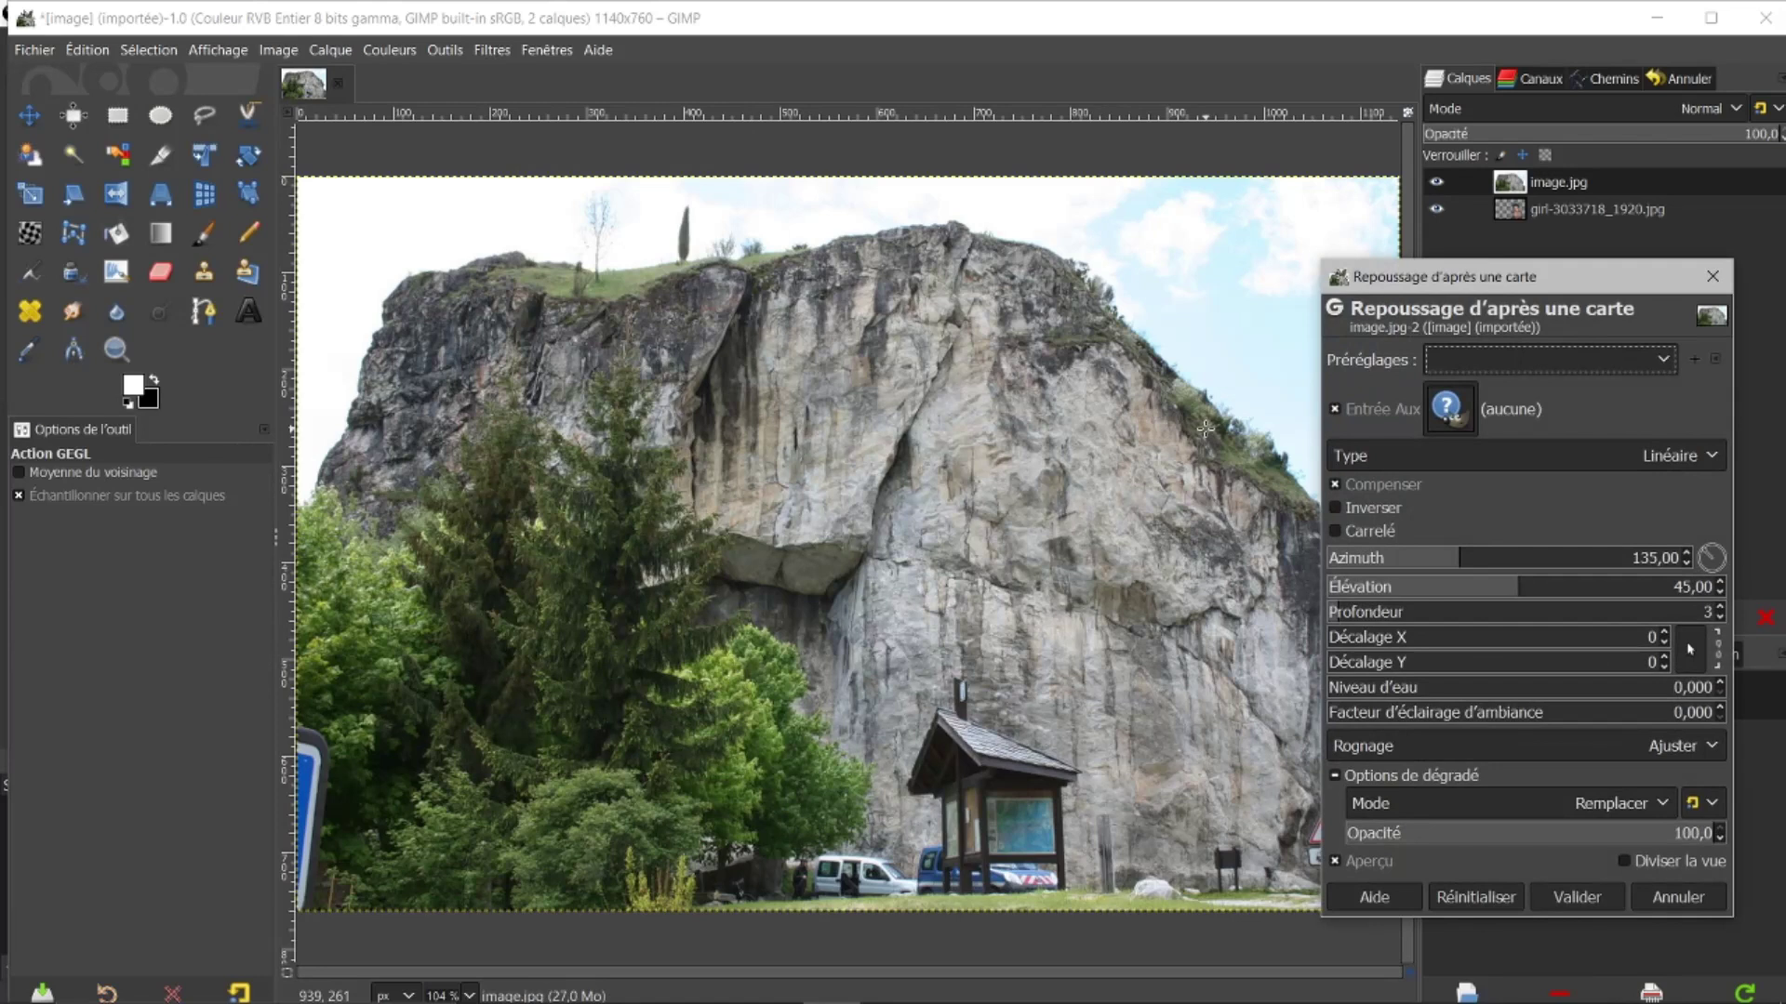
{"action": "left_click_drag", "start_coordinate": [1457, 281], "coordinate": [296, 177]}
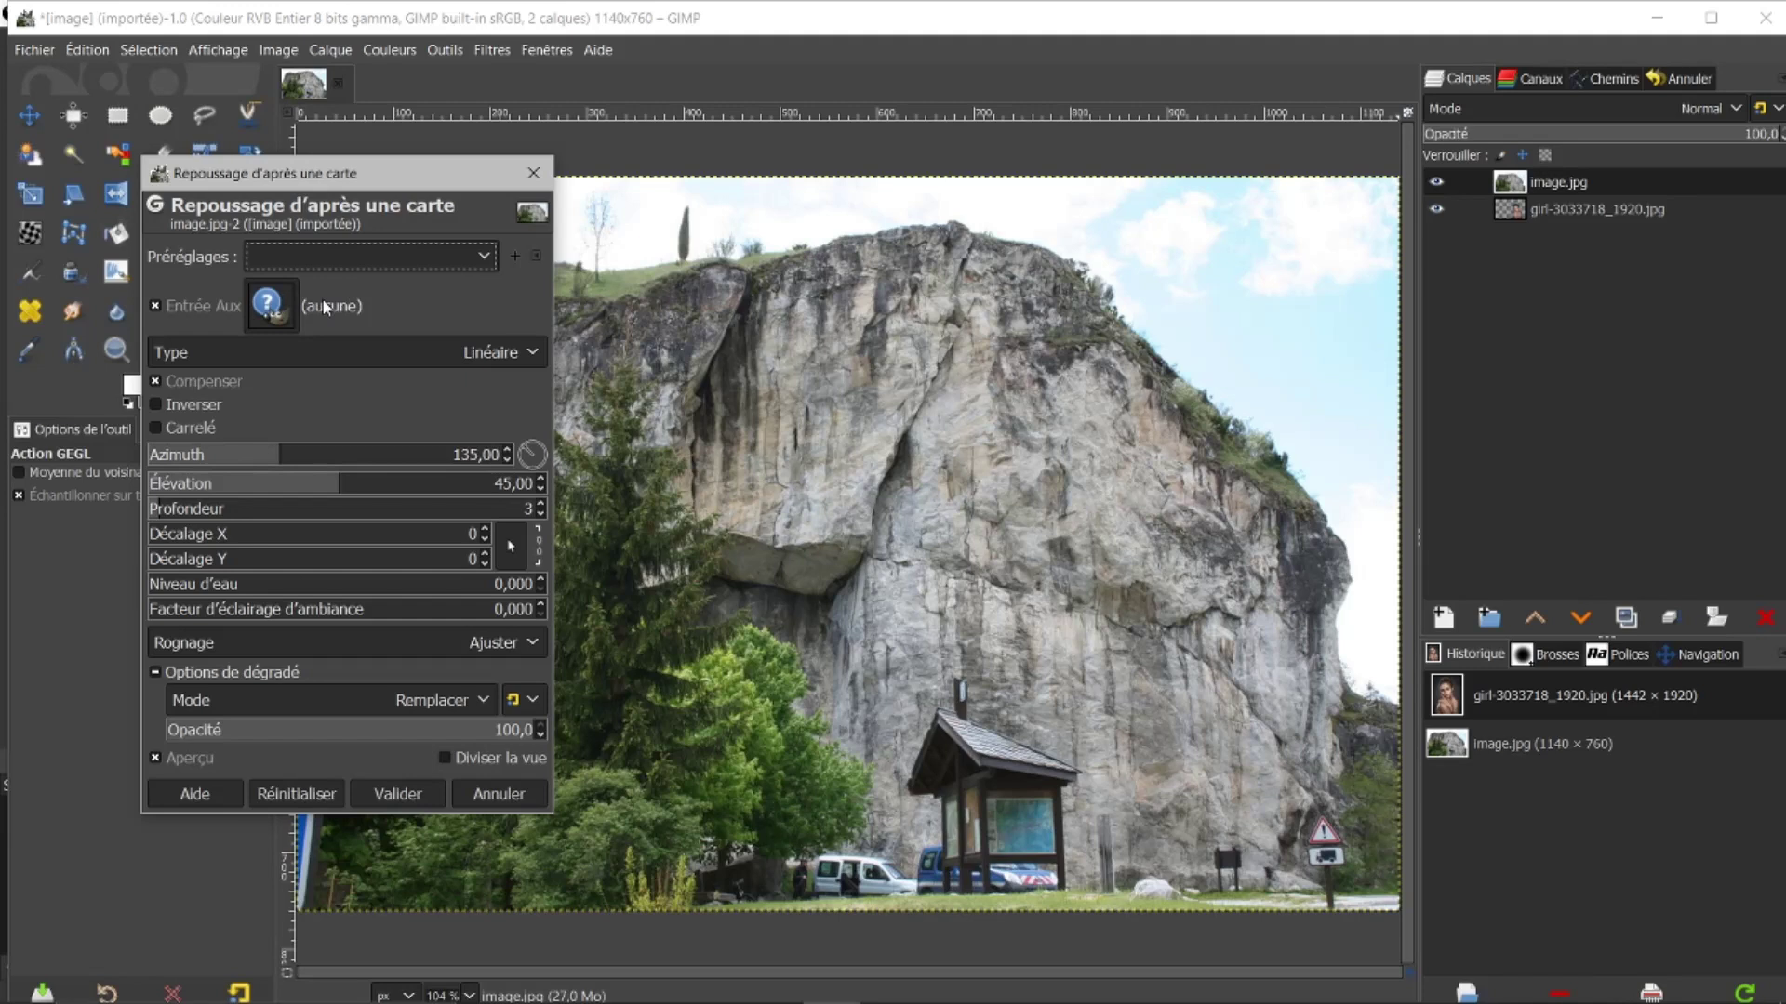
{"action": "left_click", "coordinate": [267, 310]}
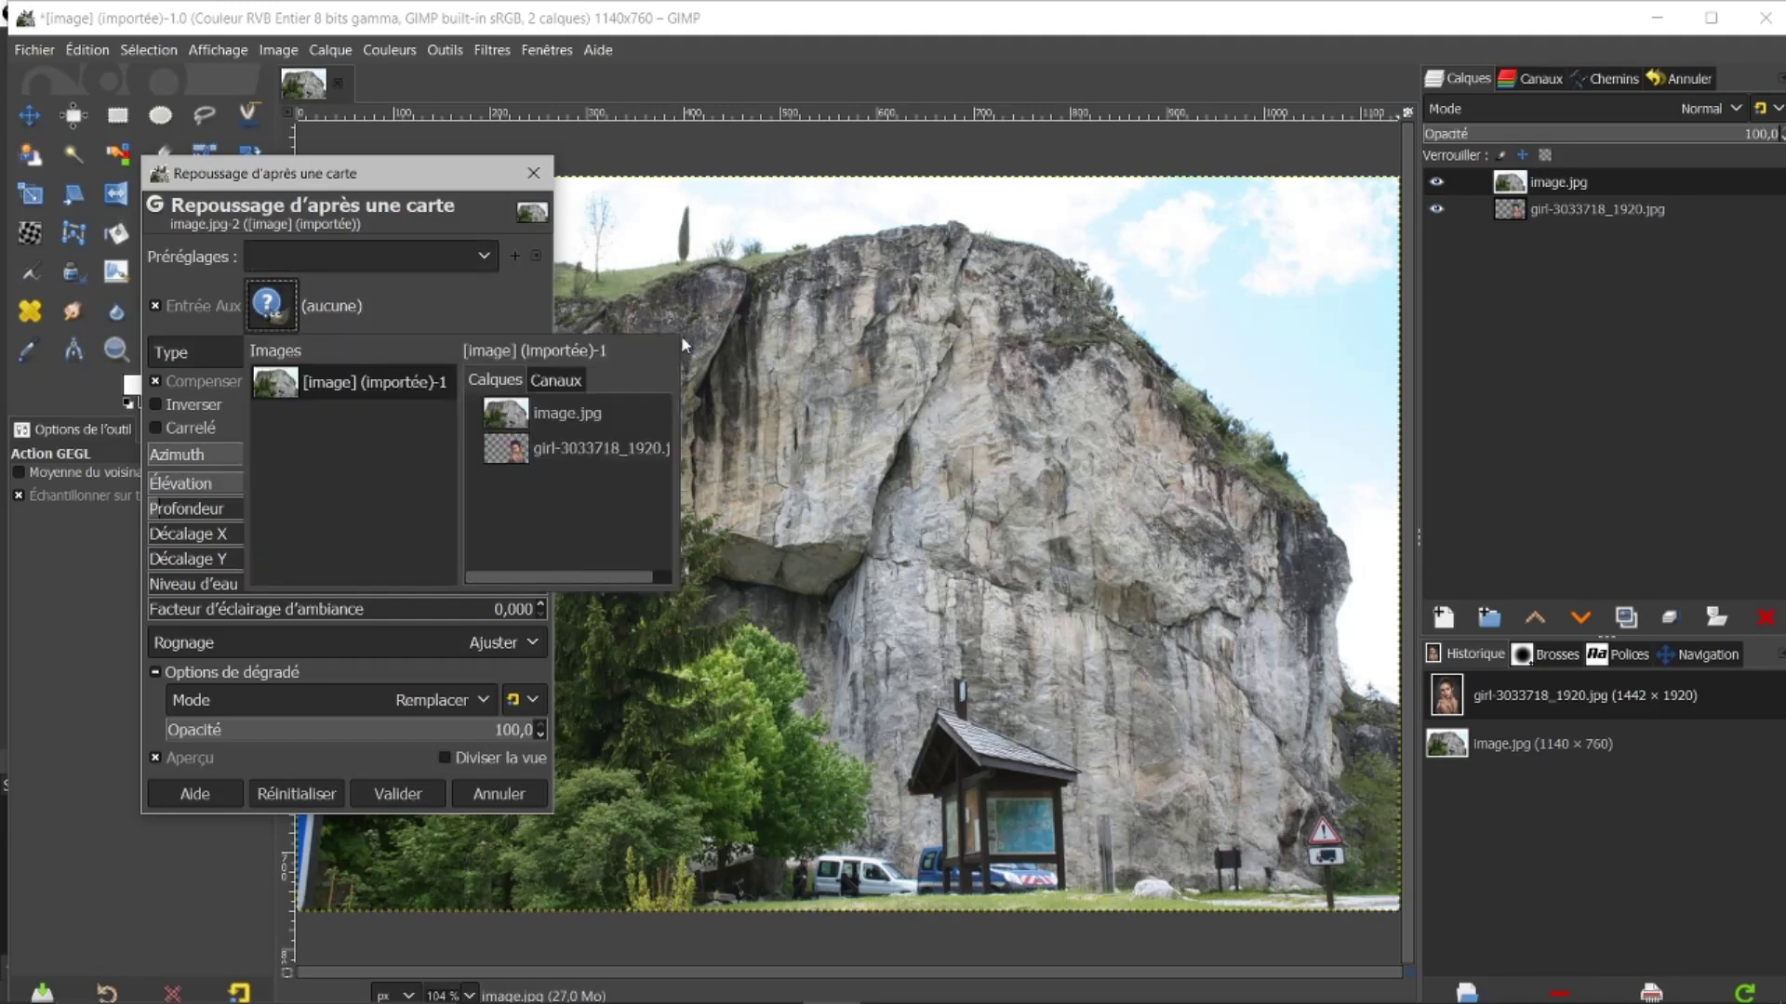
{"action": "left_click", "coordinate": [517, 453]}
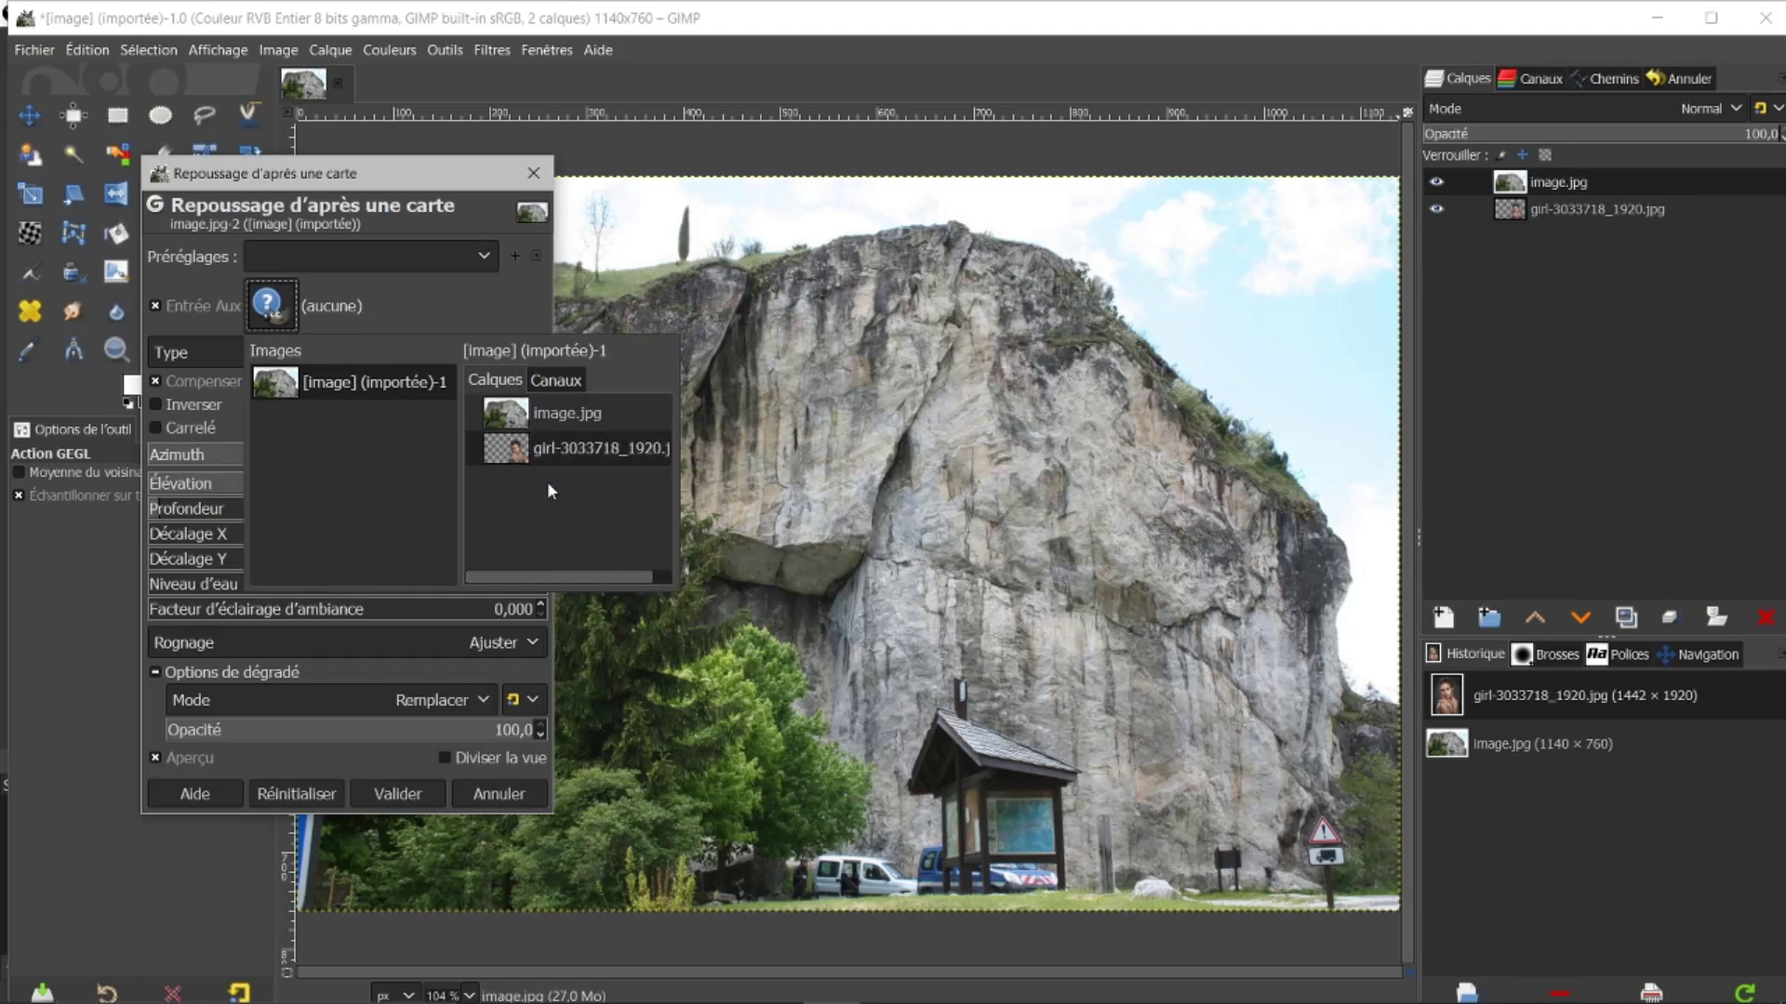
{"action": "left_click", "coordinate": [500, 455]}
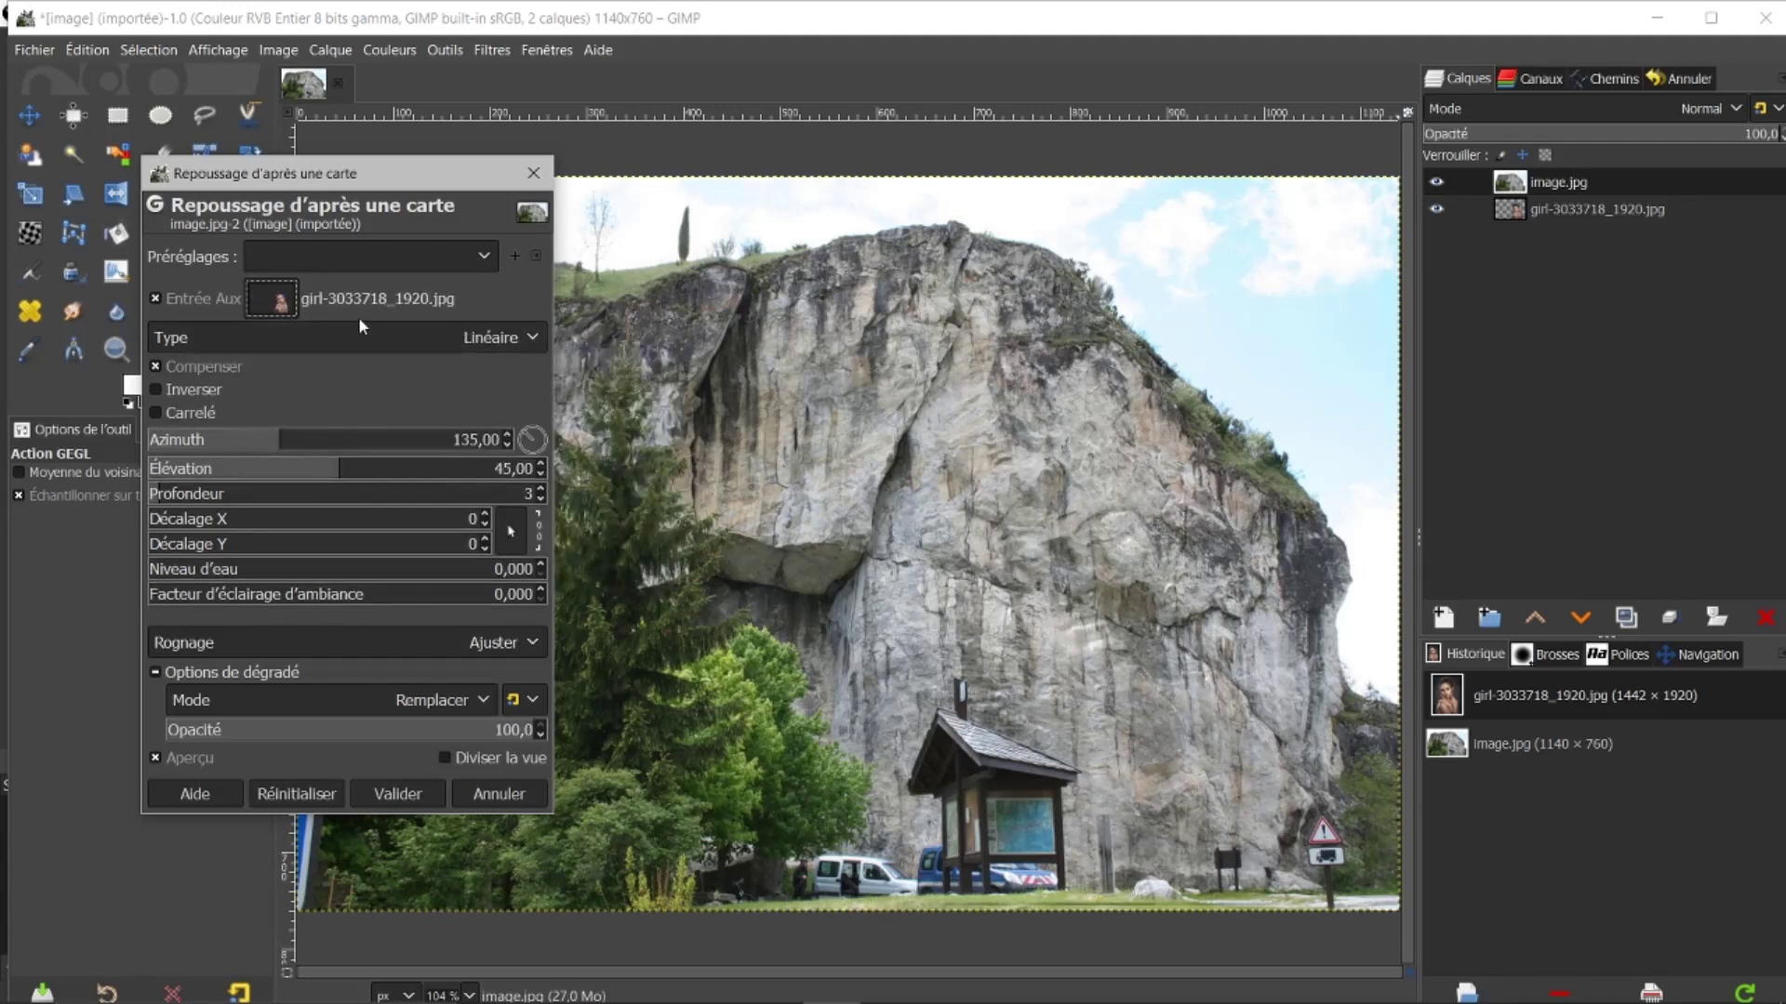
{"action": "left_click_drag", "start_coordinate": [420, 182], "coordinate": [423, 219]}
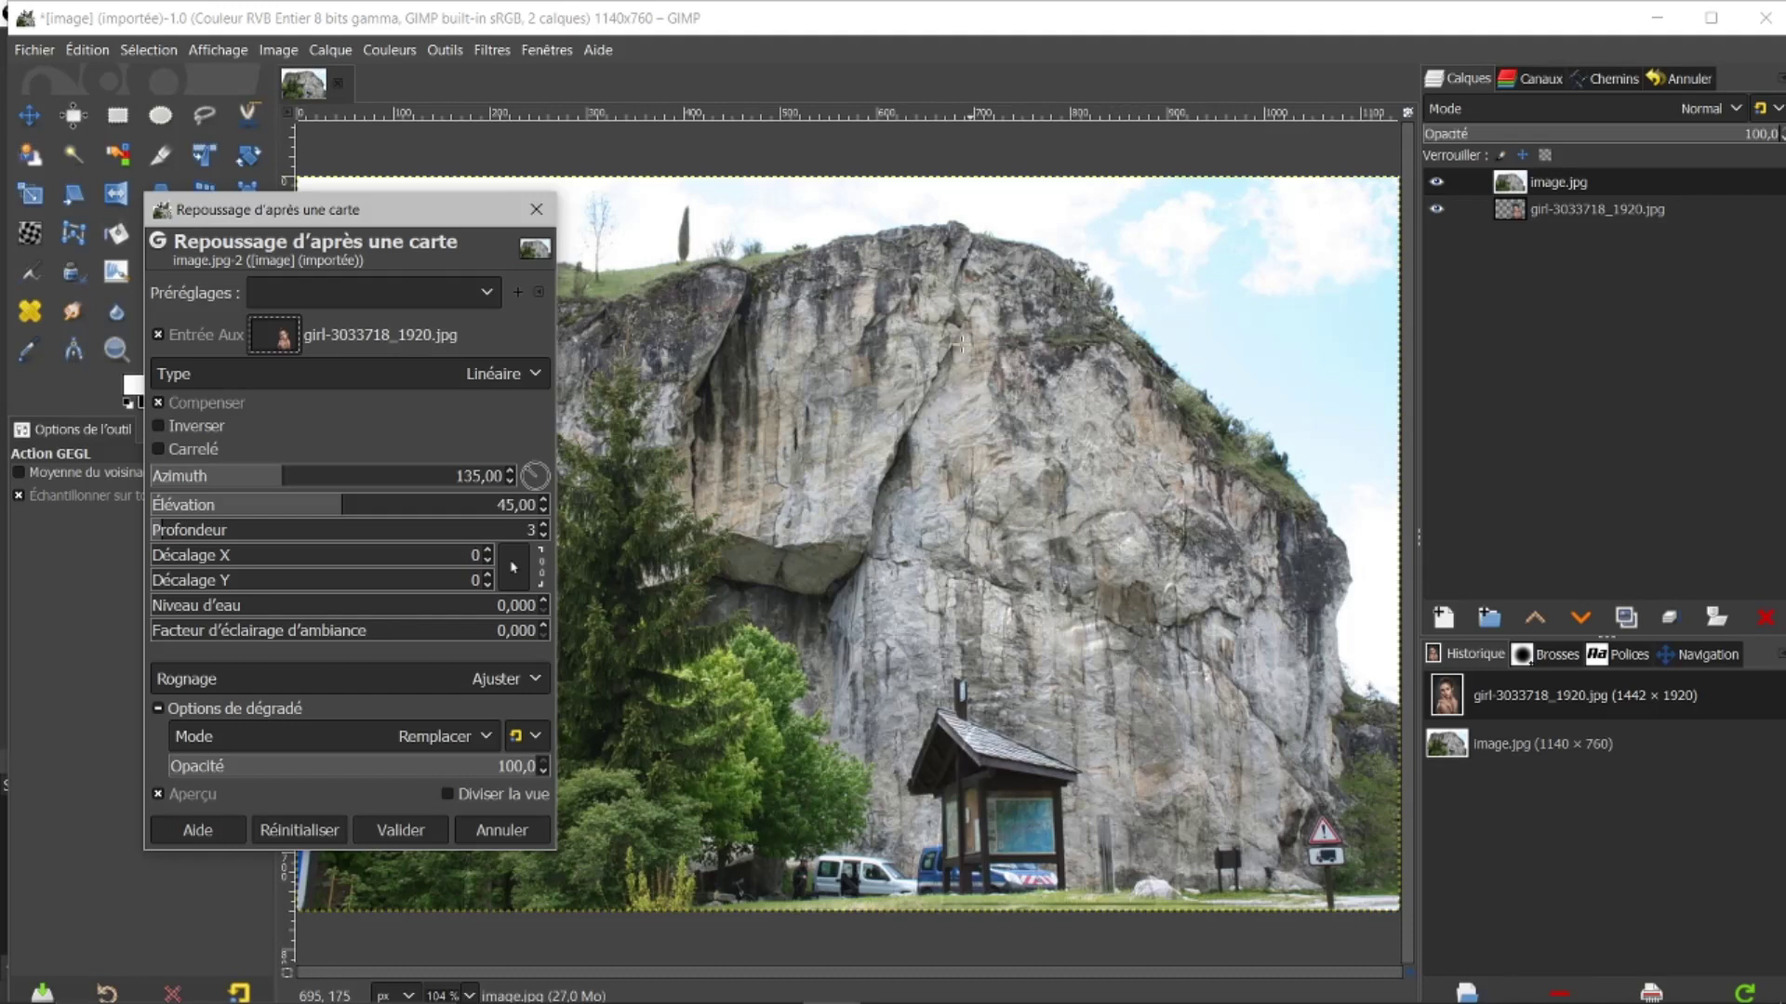
{"action": "left_click_drag", "start_coordinate": [473, 219], "coordinate": [514, 213]}
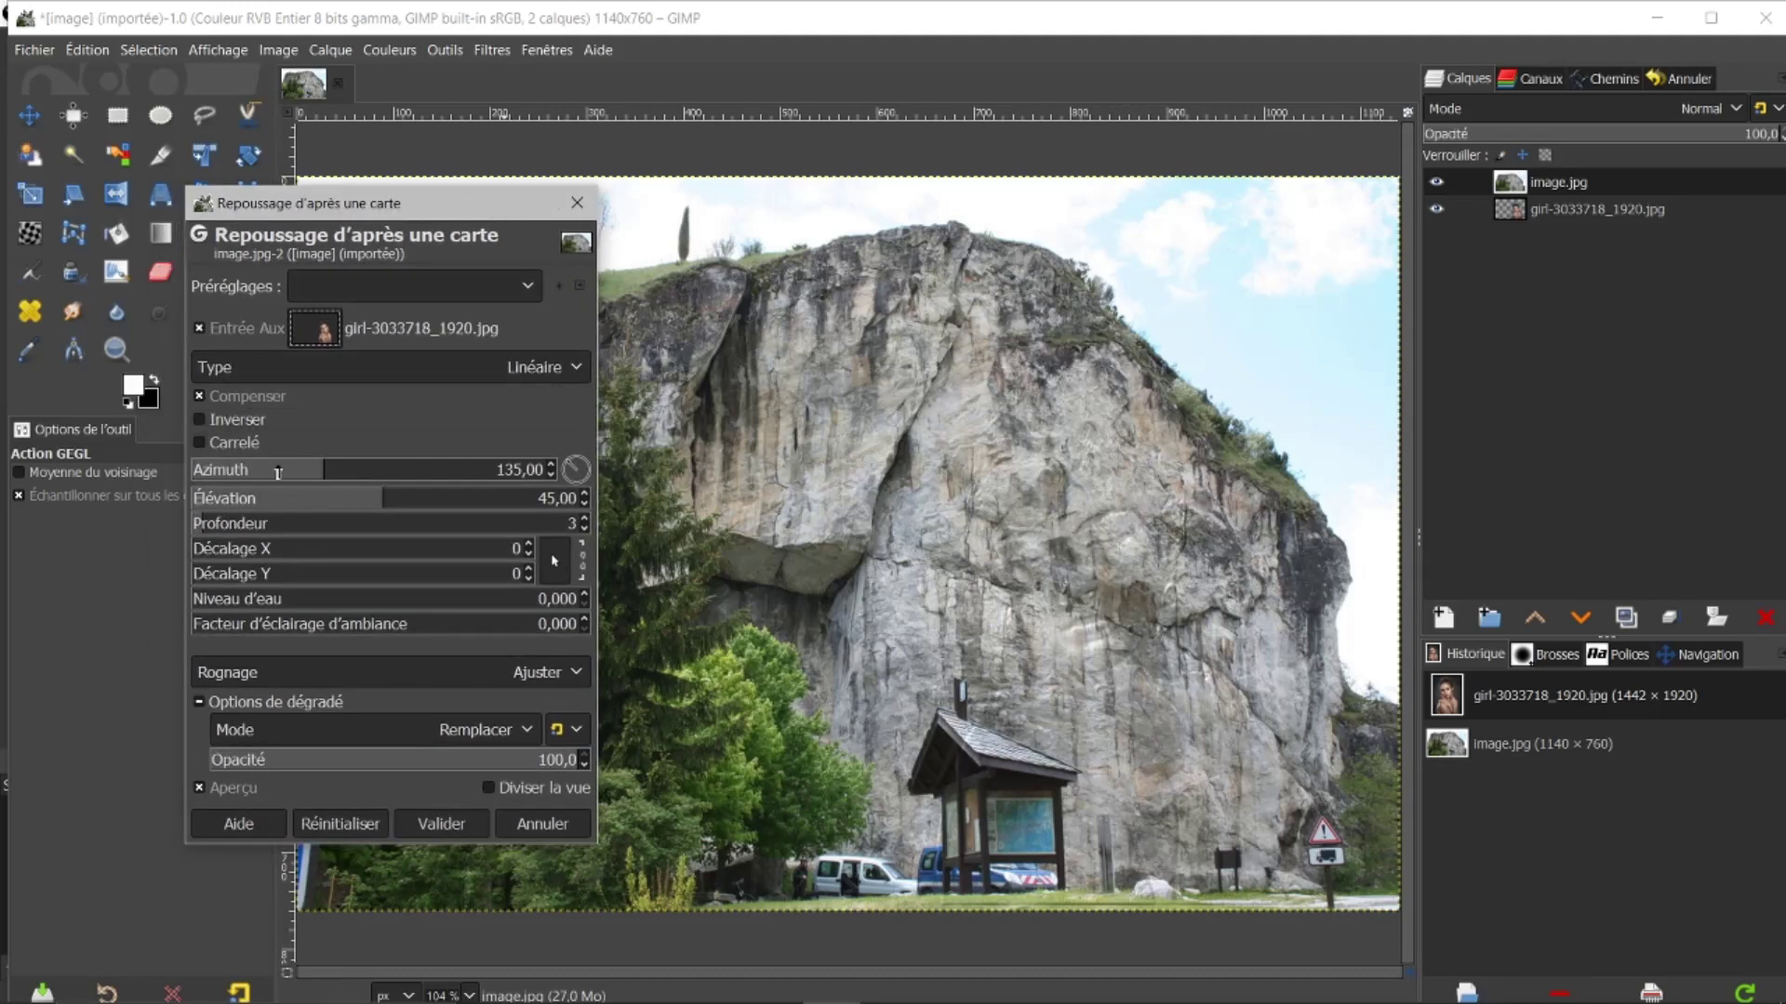
- Try the relief with azimuth 109.89, elevation 32.99, depth 12, X offset -8 and Y offset -6
{"action": "left_click_drag", "start_coordinate": [324, 469], "coordinate": [277, 507]}
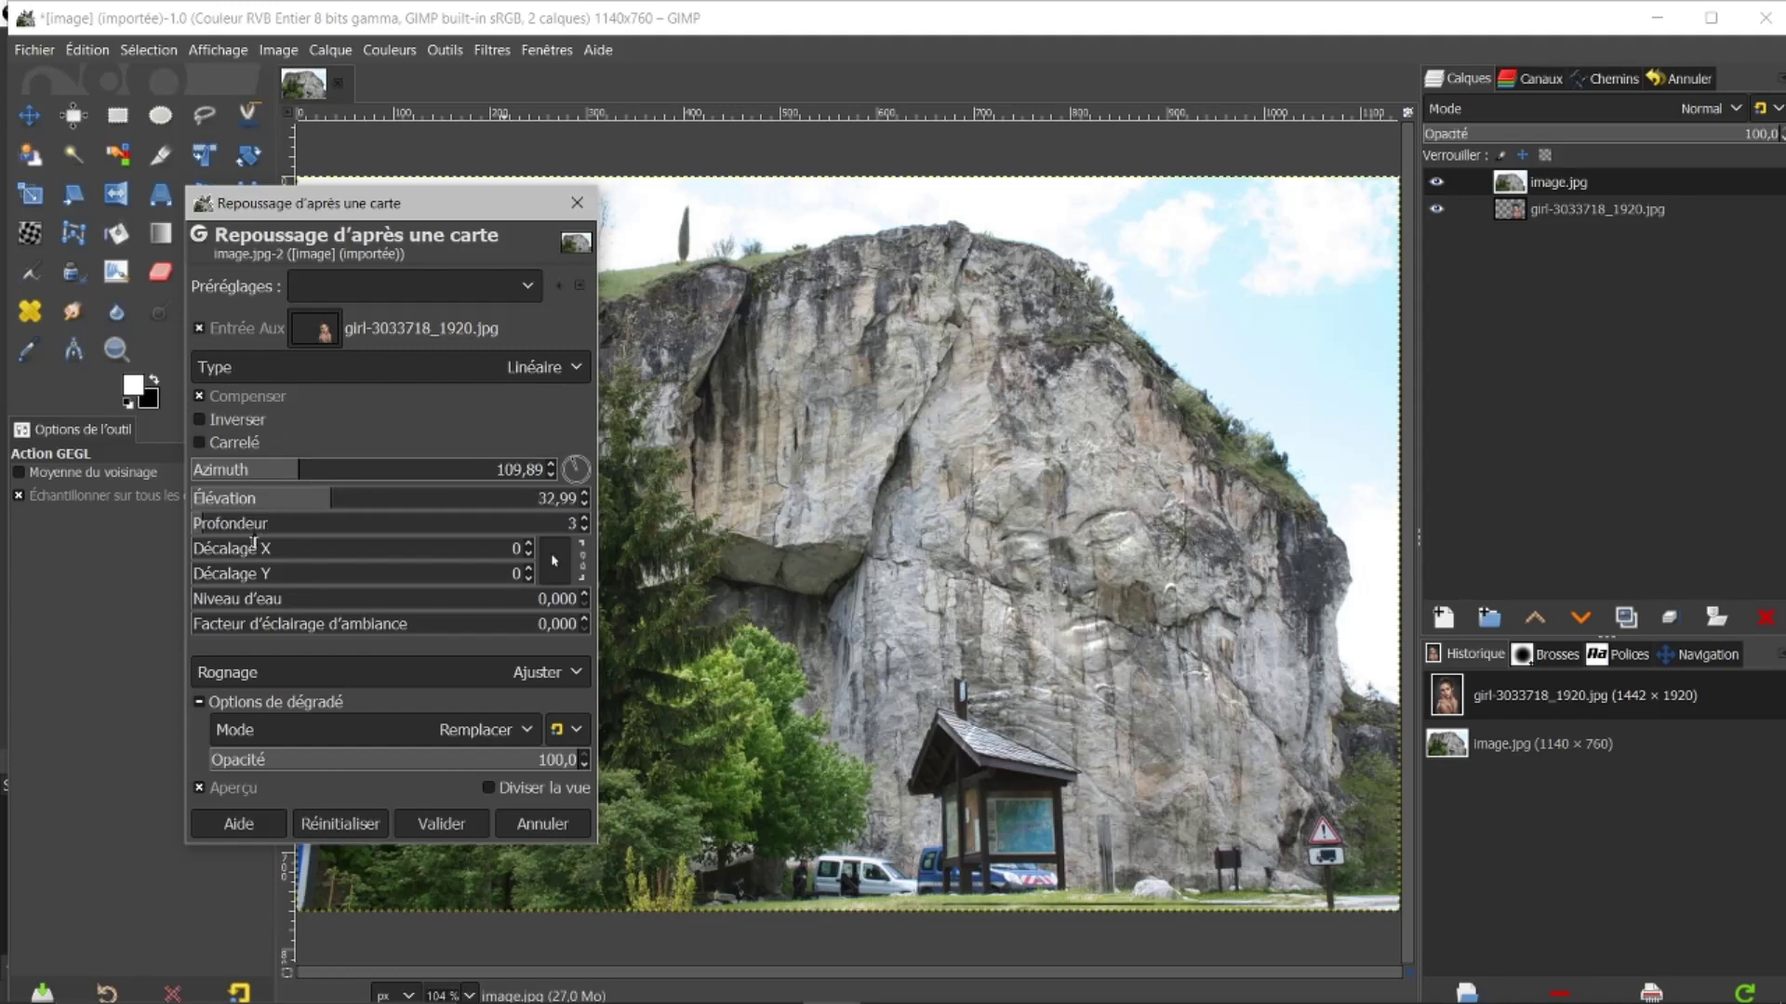
{"action": "left_click", "coordinate": [223, 523]}
{"action": "left_click_drag", "start_coordinate": [224, 522], "coordinate": [257, 512]}
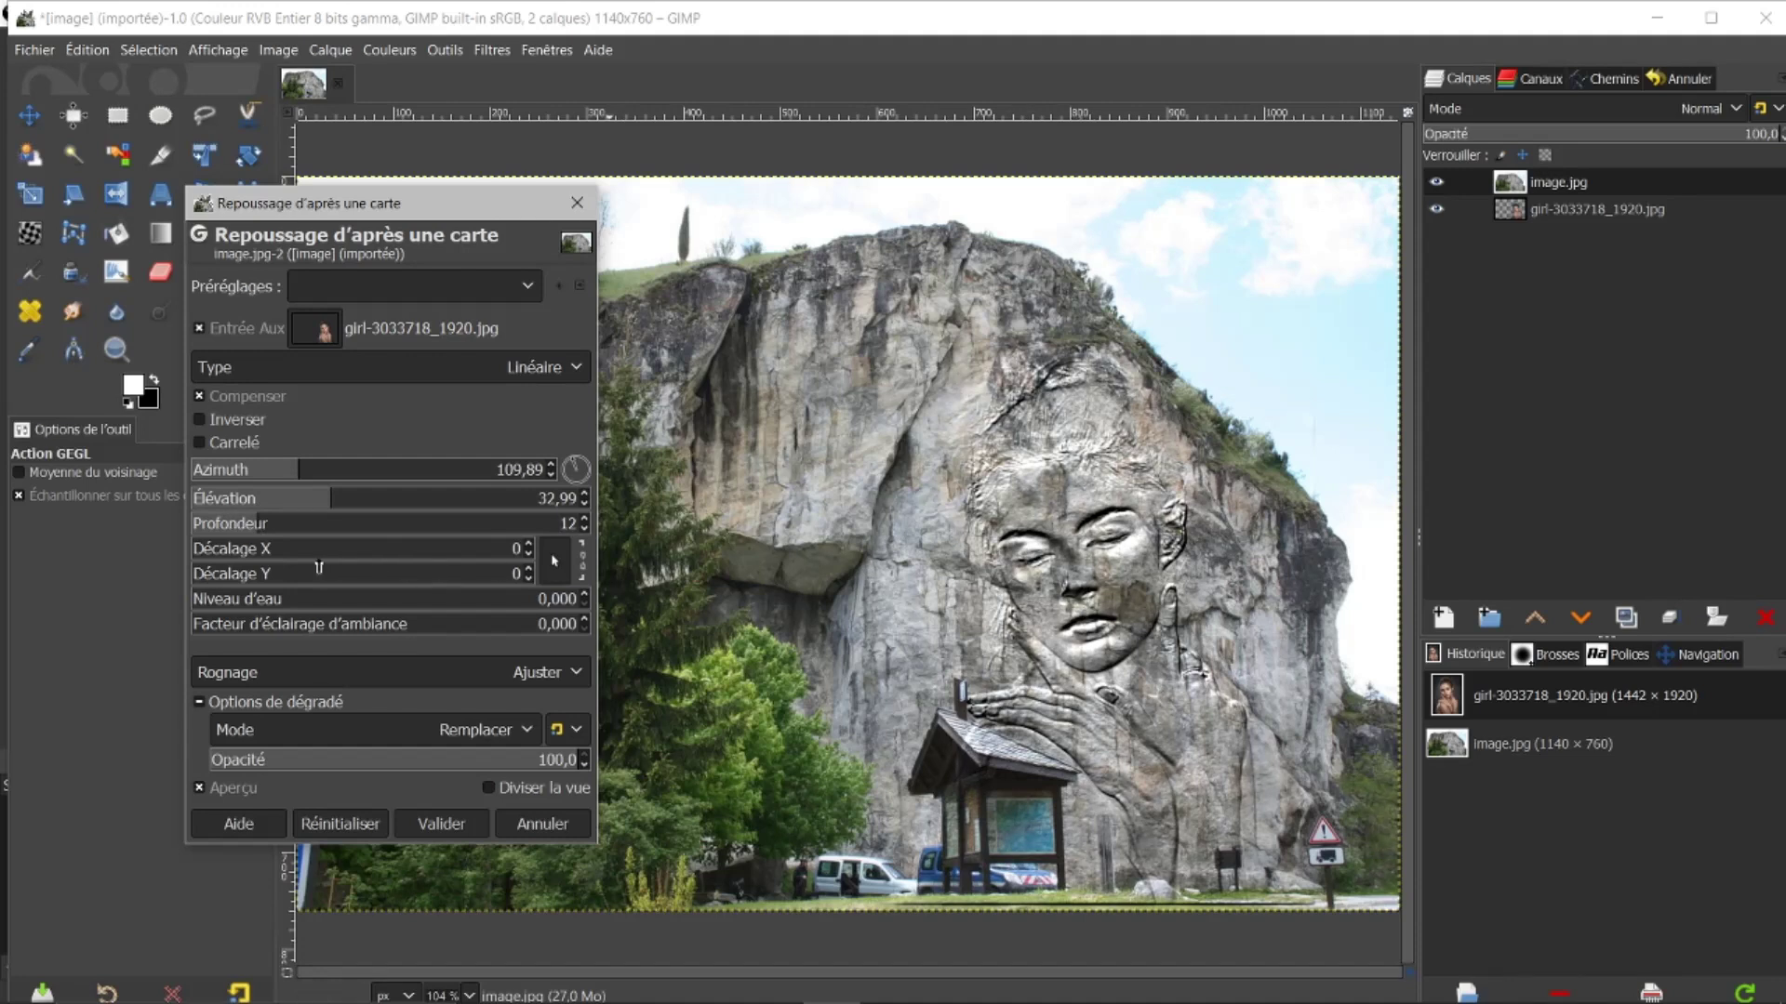
{"action": "mouse_move", "coordinate": [213, 549]}
{"action": "left_mouse_down"}
{"action": "mouse_move", "coordinate": [230, 544]}
{"action": "mouse_move", "coordinate": [189, 531]}
{"action": "mouse_move", "coordinate": [223, 576]}
{"action": "mouse_move", "coordinate": [188, 566]}
{"action": "left_mouse_up"}
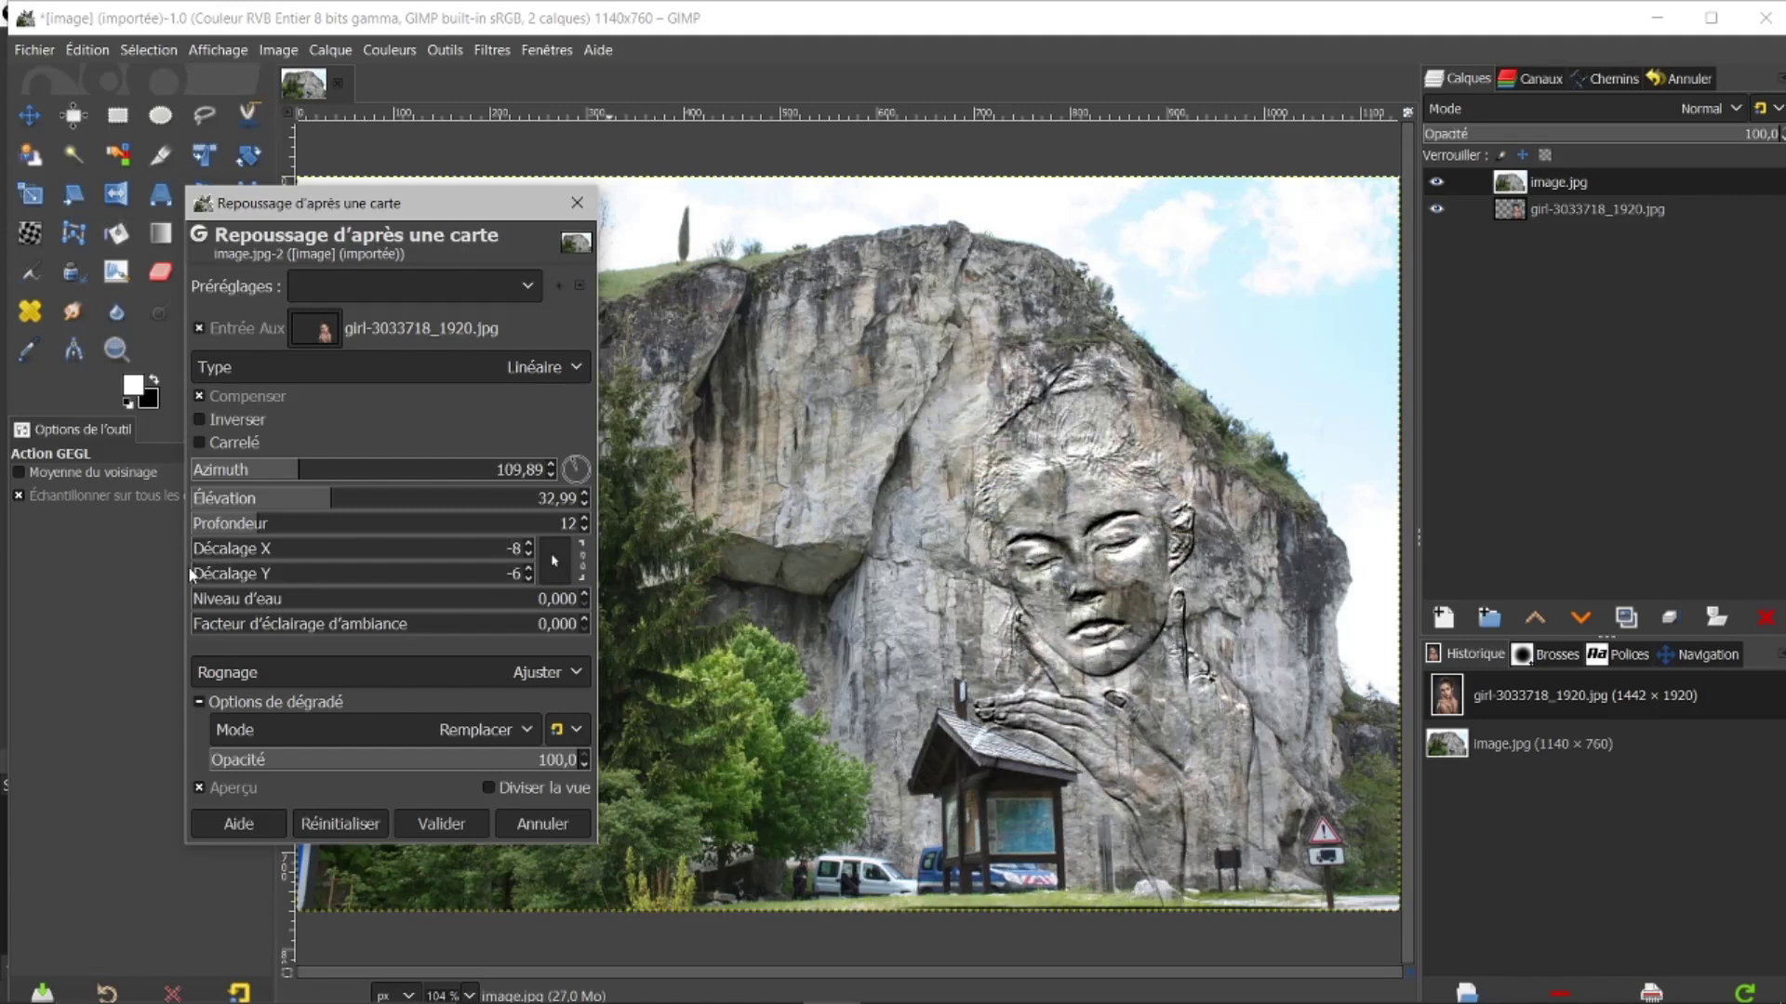
- Load the last-used filter preset and apply the bump map with Carrelé and Inverser off after trying both options
{"action": "left_click", "coordinate": [529, 284]}
{"action": "left_click", "coordinate": [431, 317]}
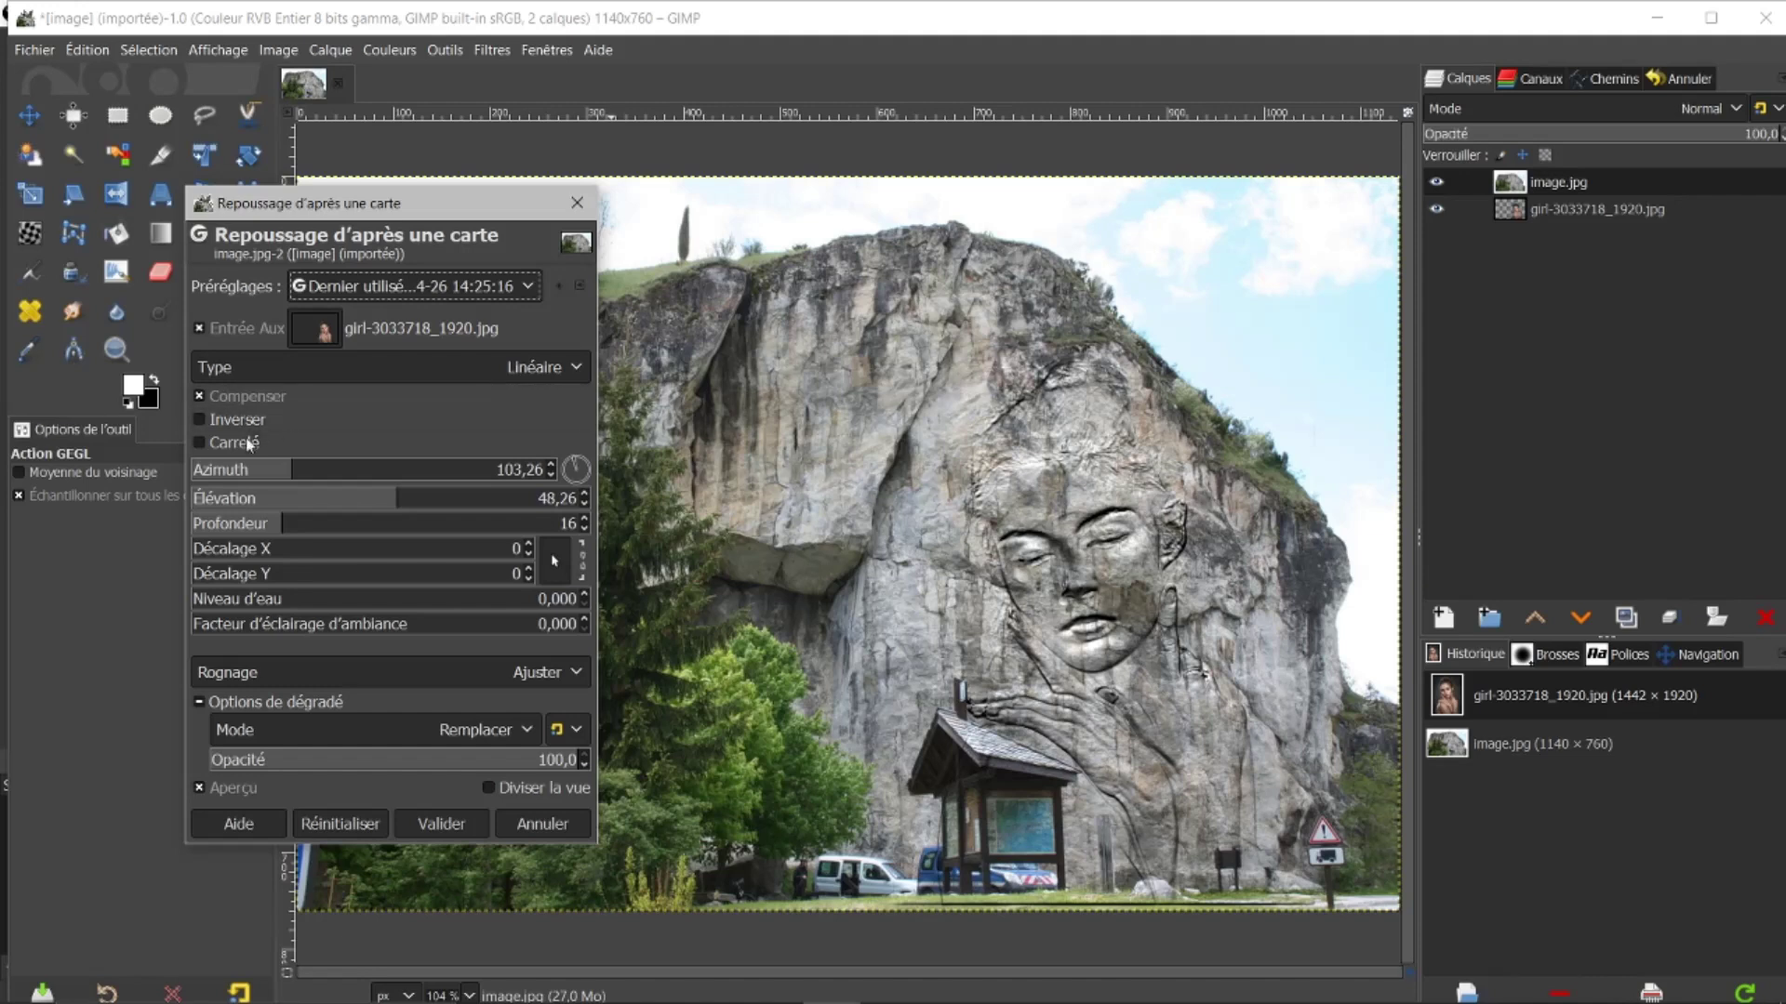
{"action": "left_click", "coordinate": [199, 442]}
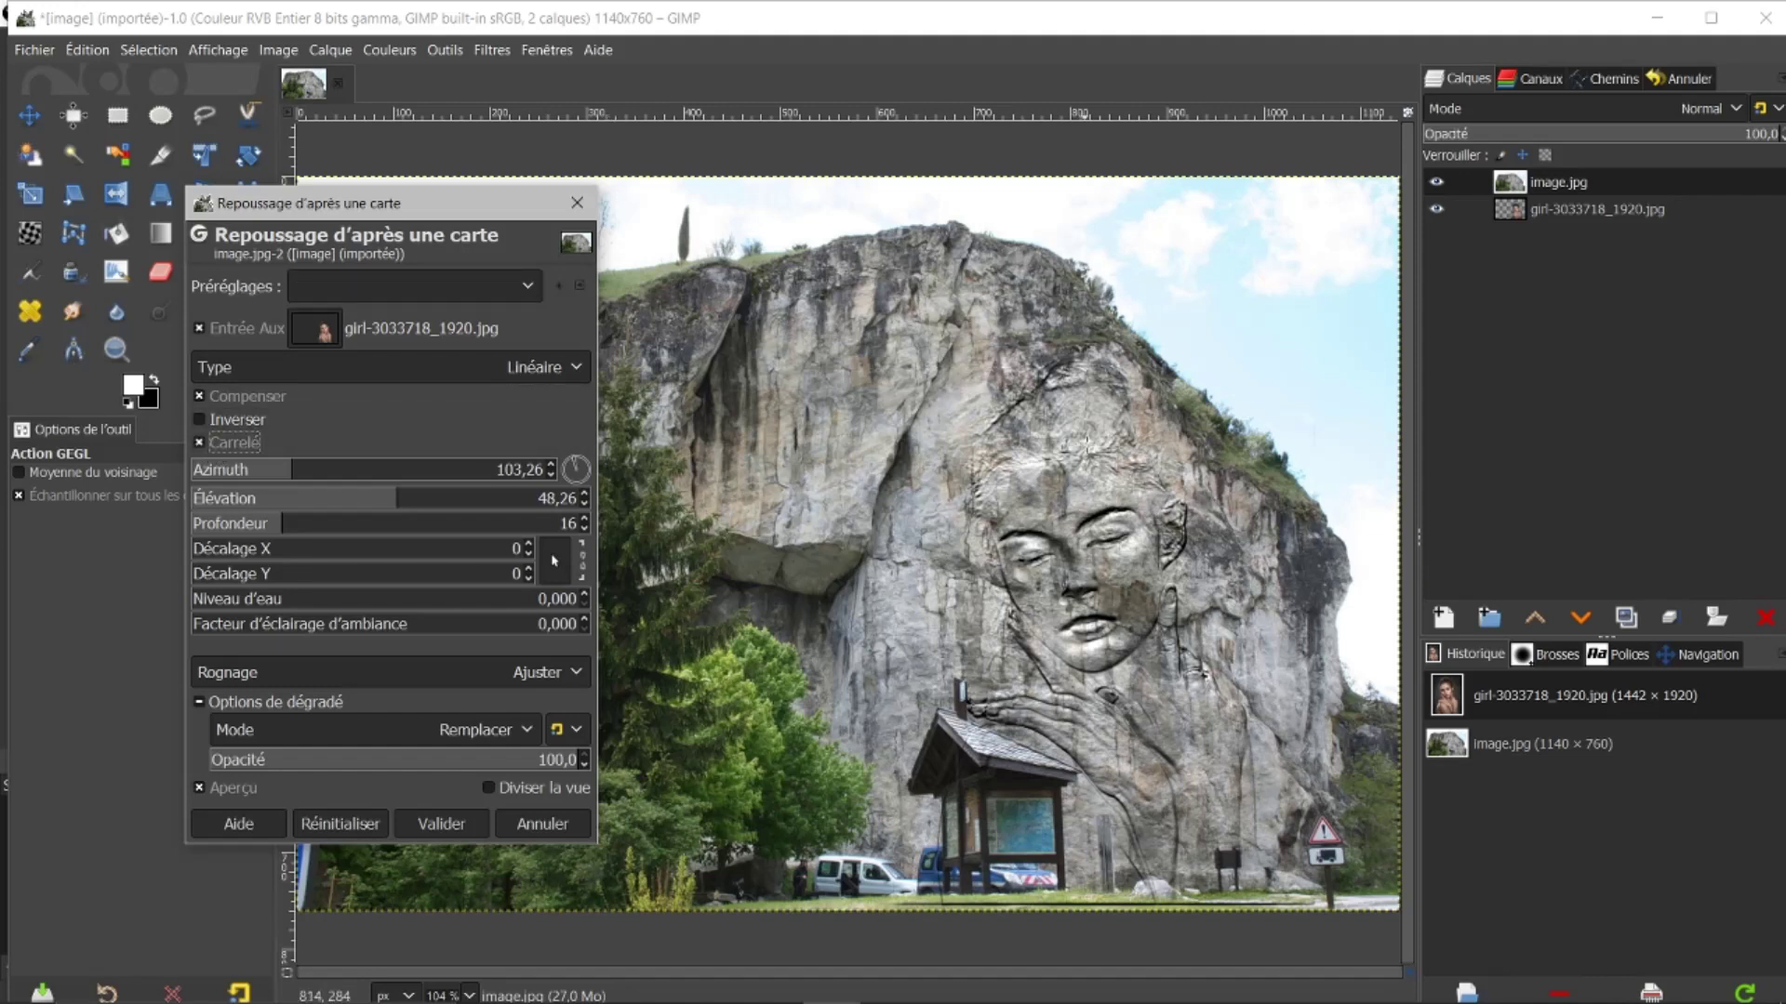
{"action": "left_click", "coordinate": [198, 443]}
{"action": "left_click", "coordinate": [200, 420]}
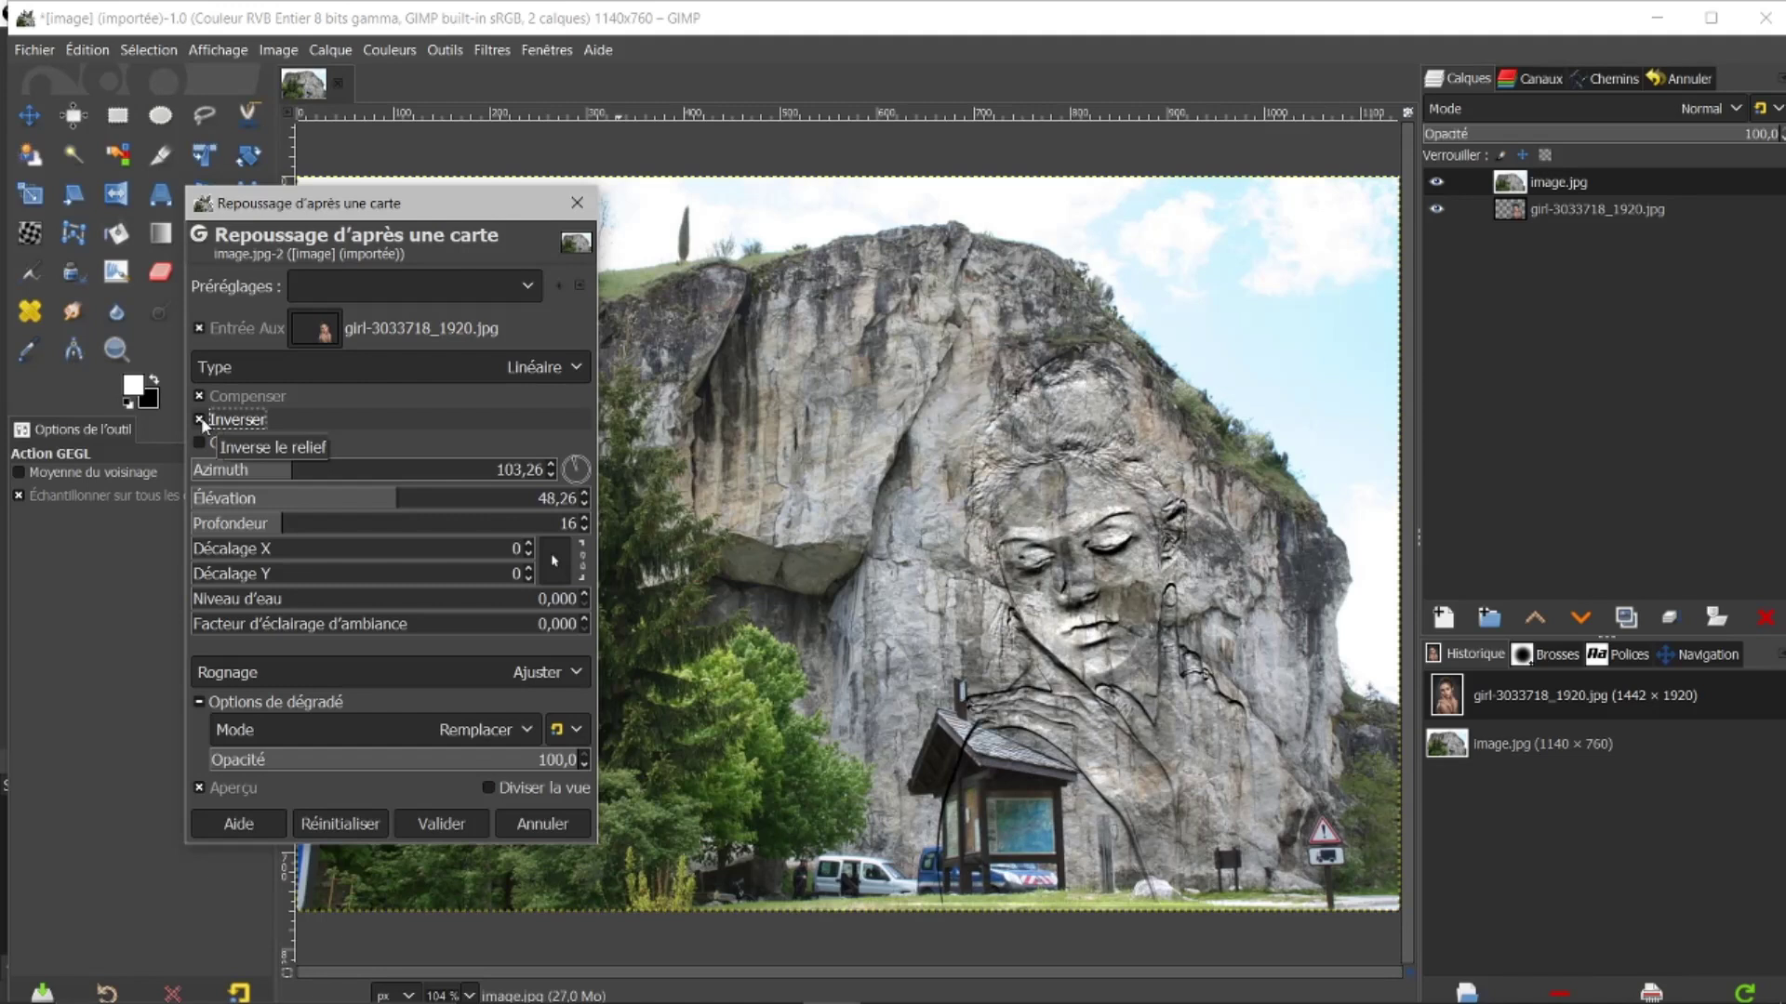
{"action": "left_click", "coordinate": [200, 421]}
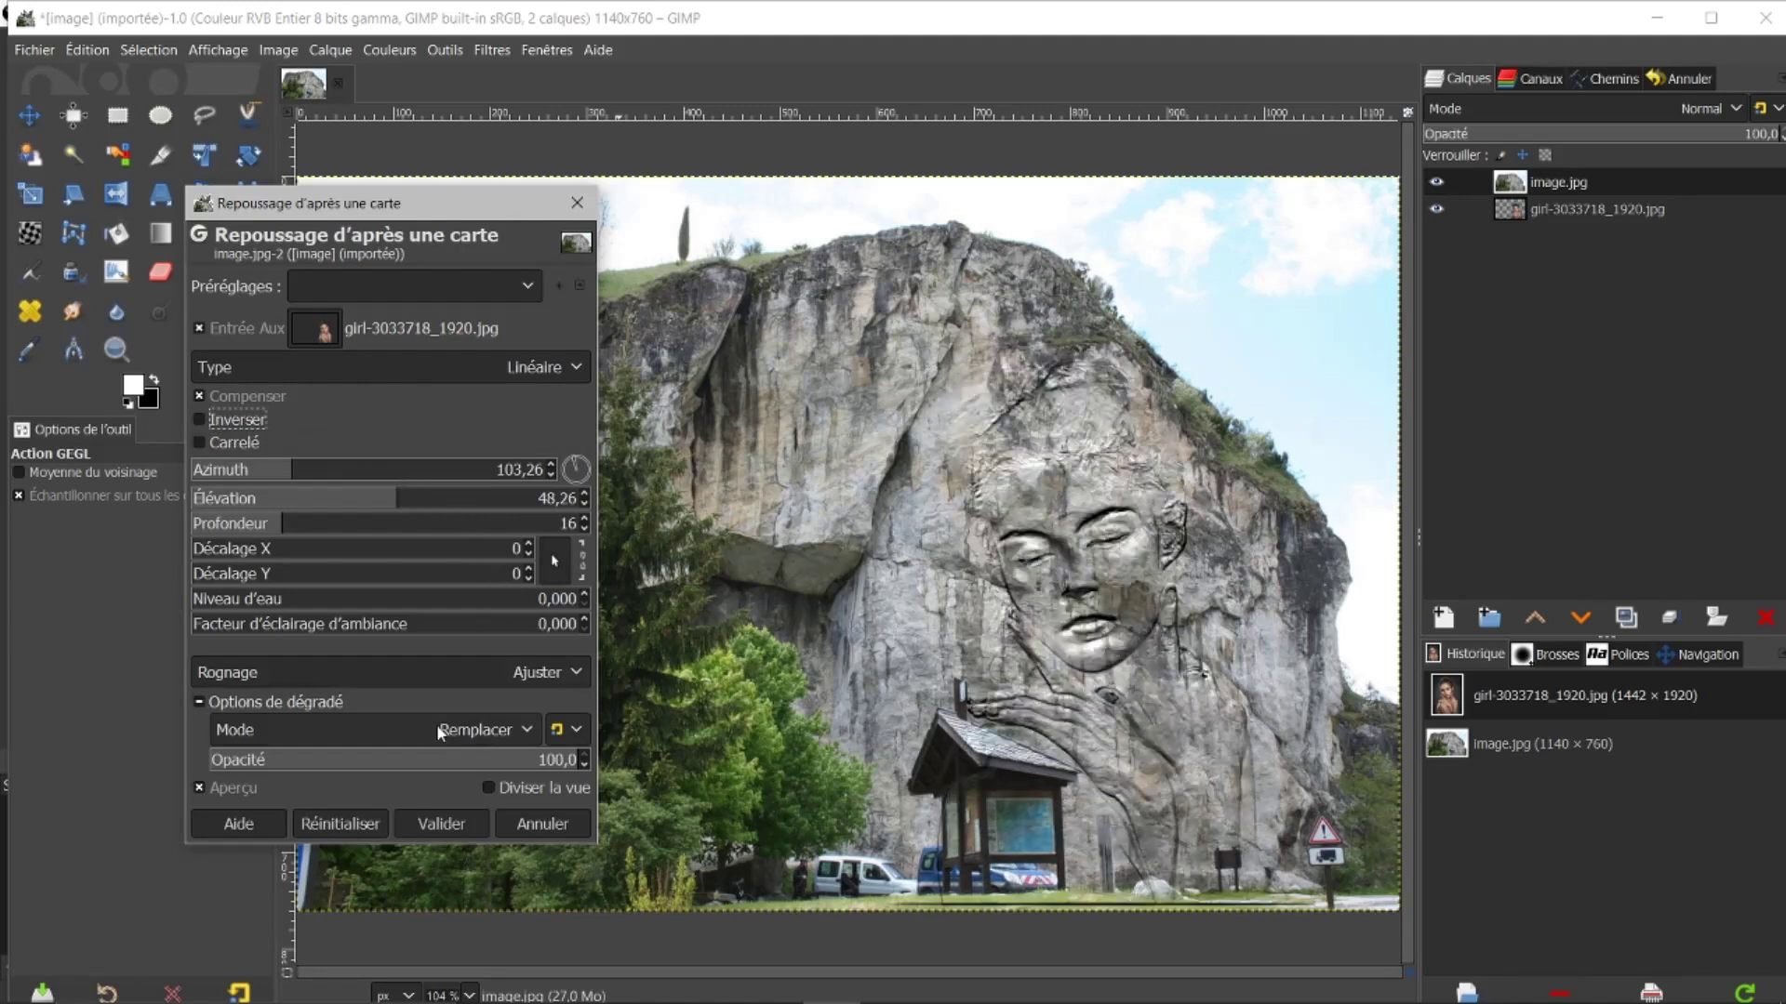
{"action": "left_click", "coordinate": [429, 824]}
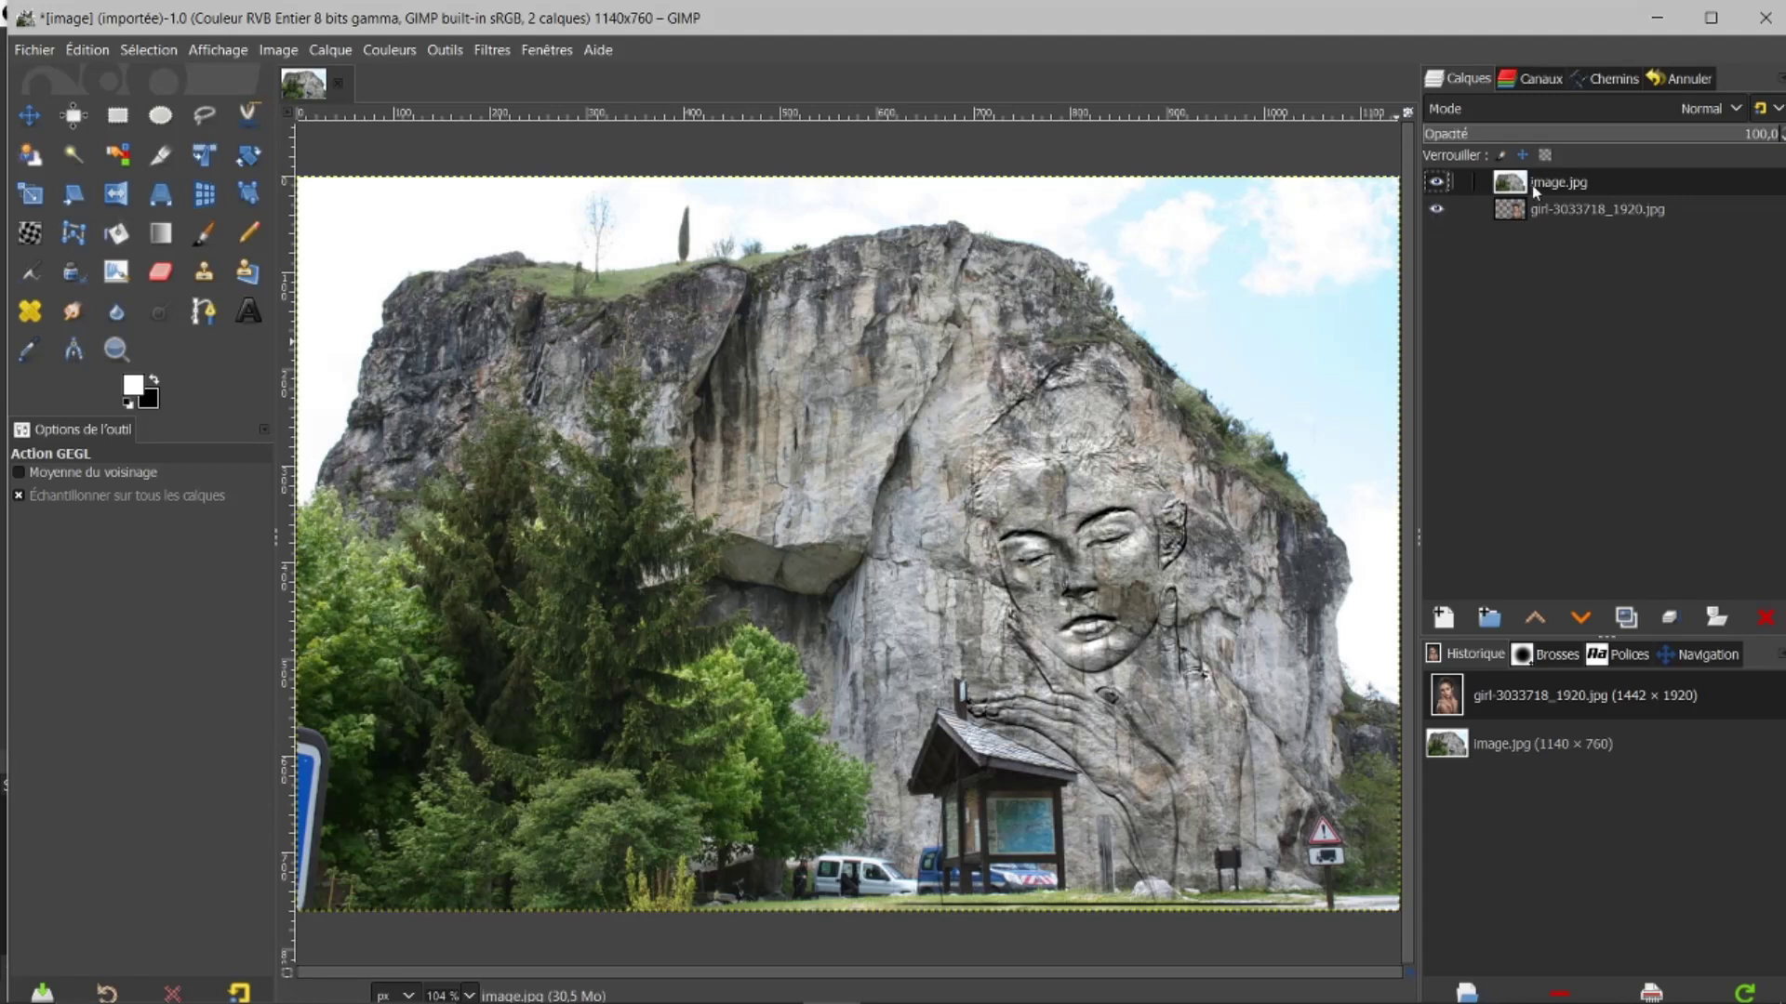
- Add the original image.jpg from the document history as a new layer above the bump-mapped image.jpg layer
{"action": "left_click", "coordinate": [1438, 209]}
{"action": "left_click", "coordinate": [1462, 740]}
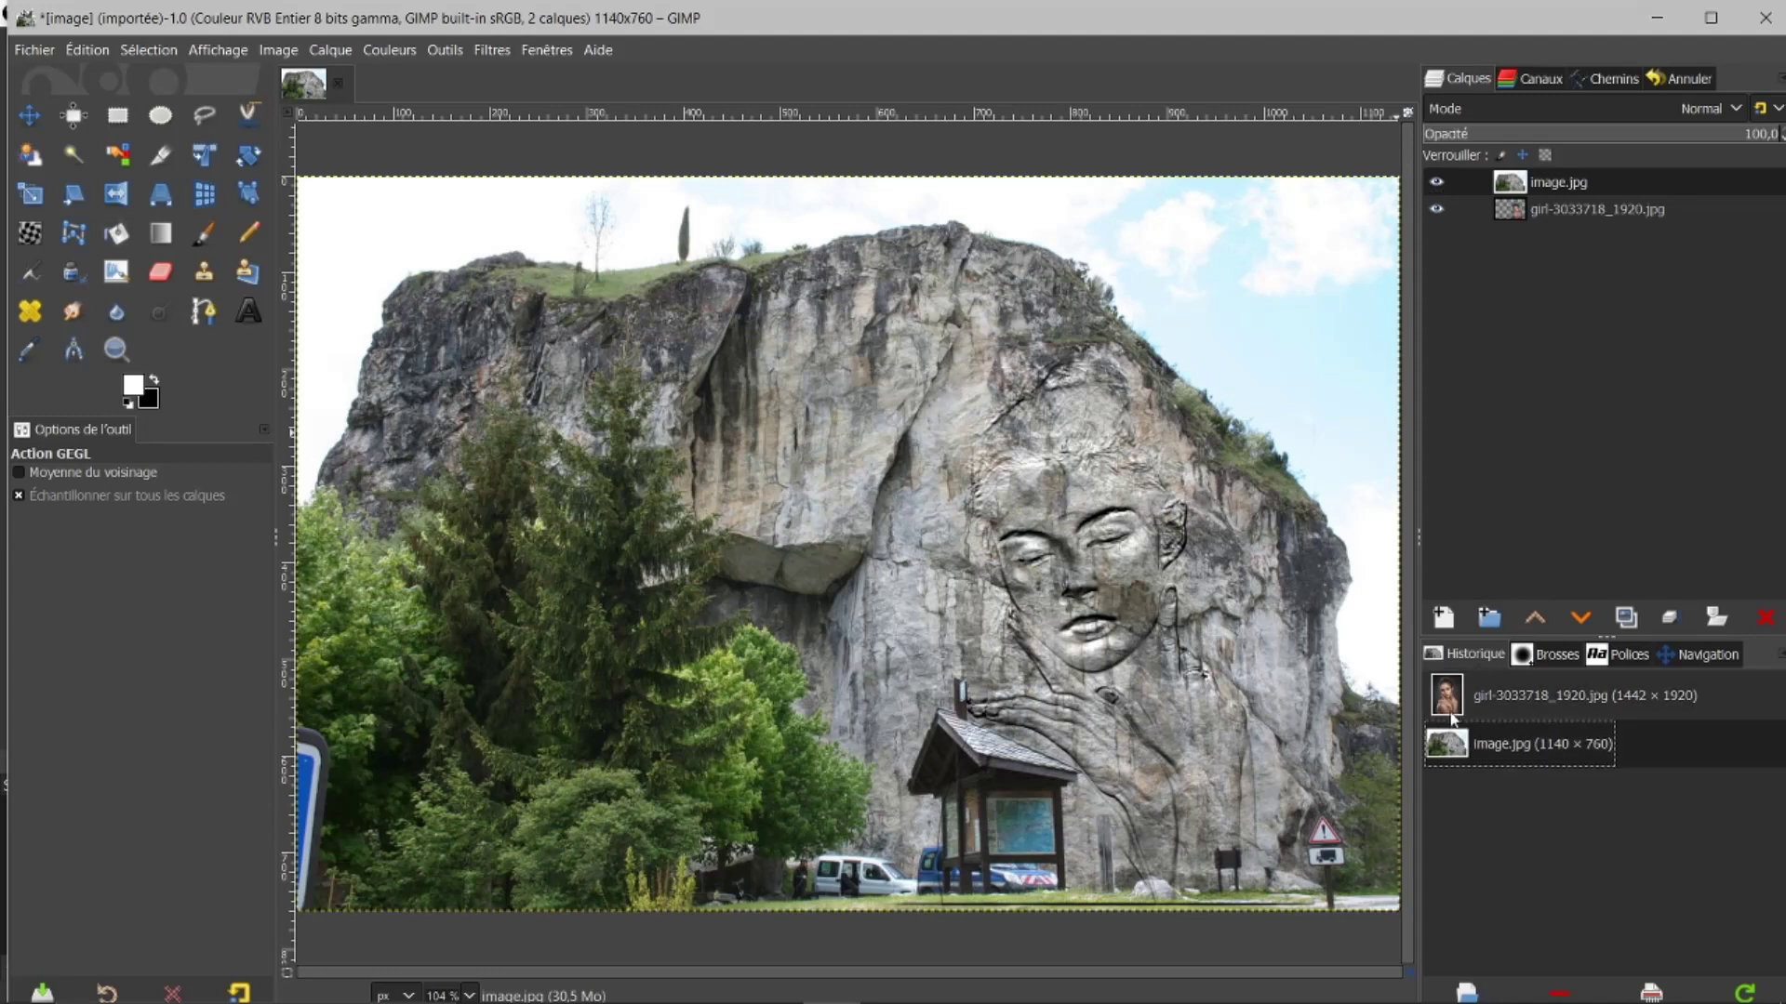
{"action": "left_click_drag", "start_coordinate": [1448, 748], "coordinate": [1563, 184]}
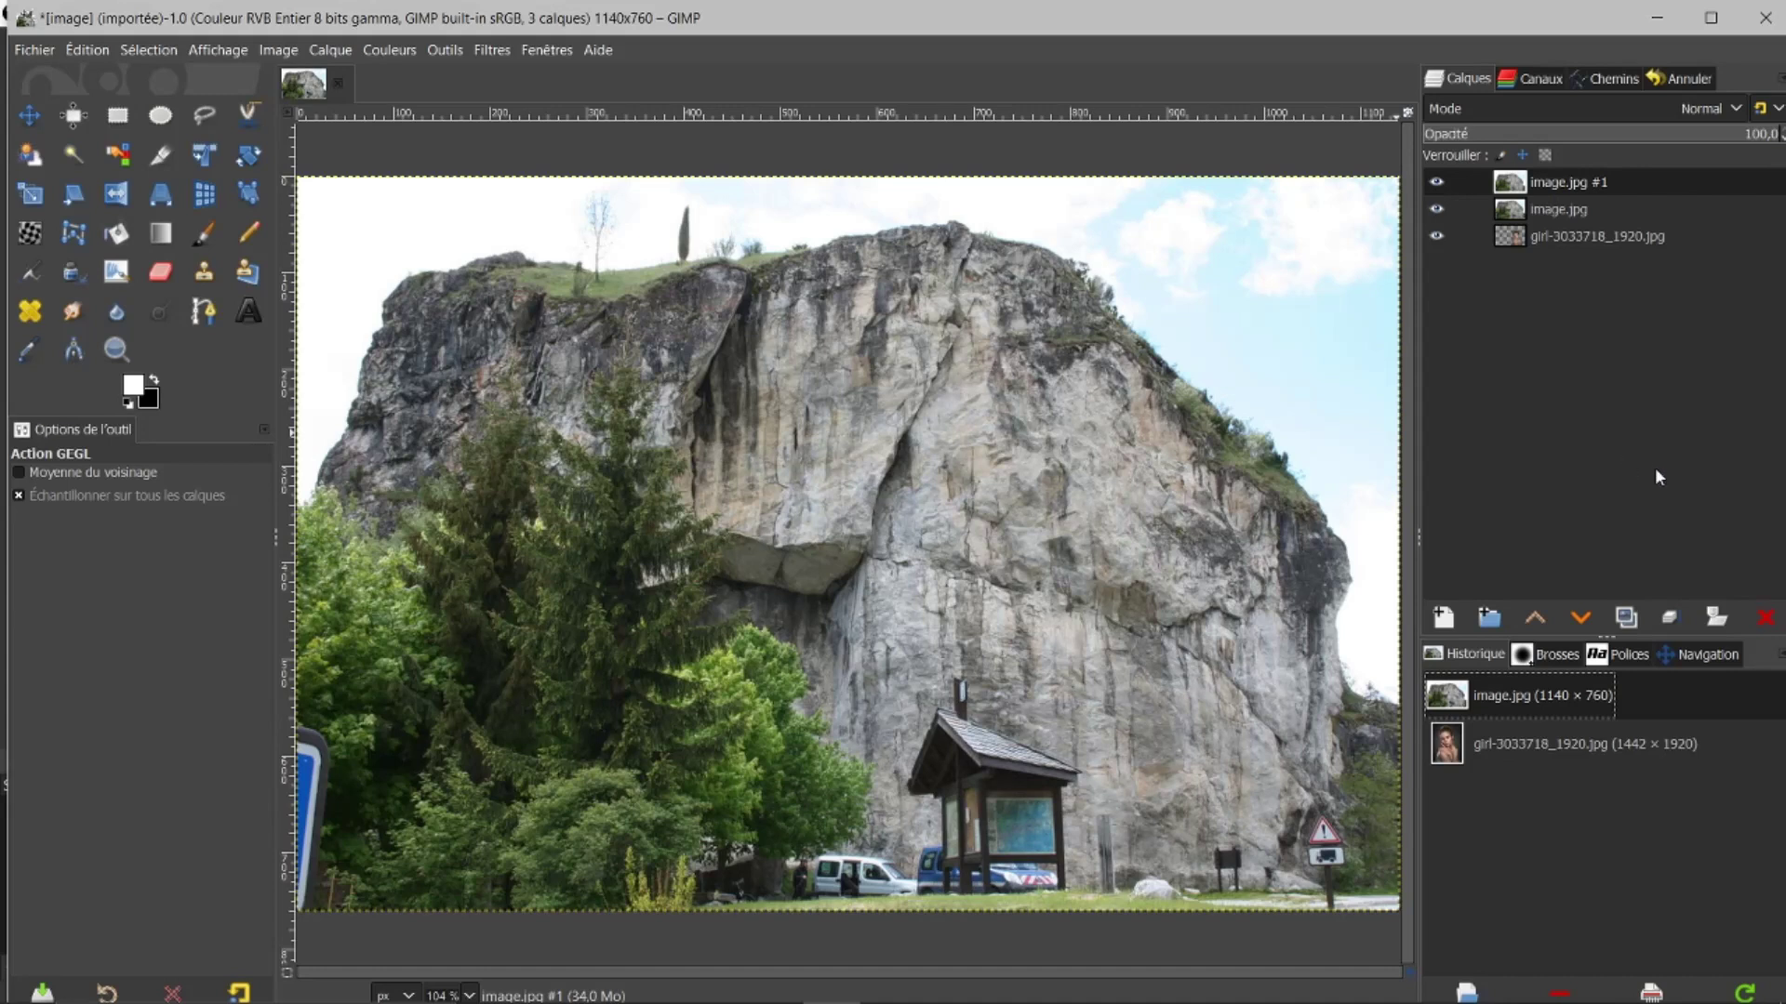
- Add a layer mask to the image.jpg #1 layer, initialised to Noir (transparence totale)
{"action": "left_click", "coordinate": [1713, 617]}
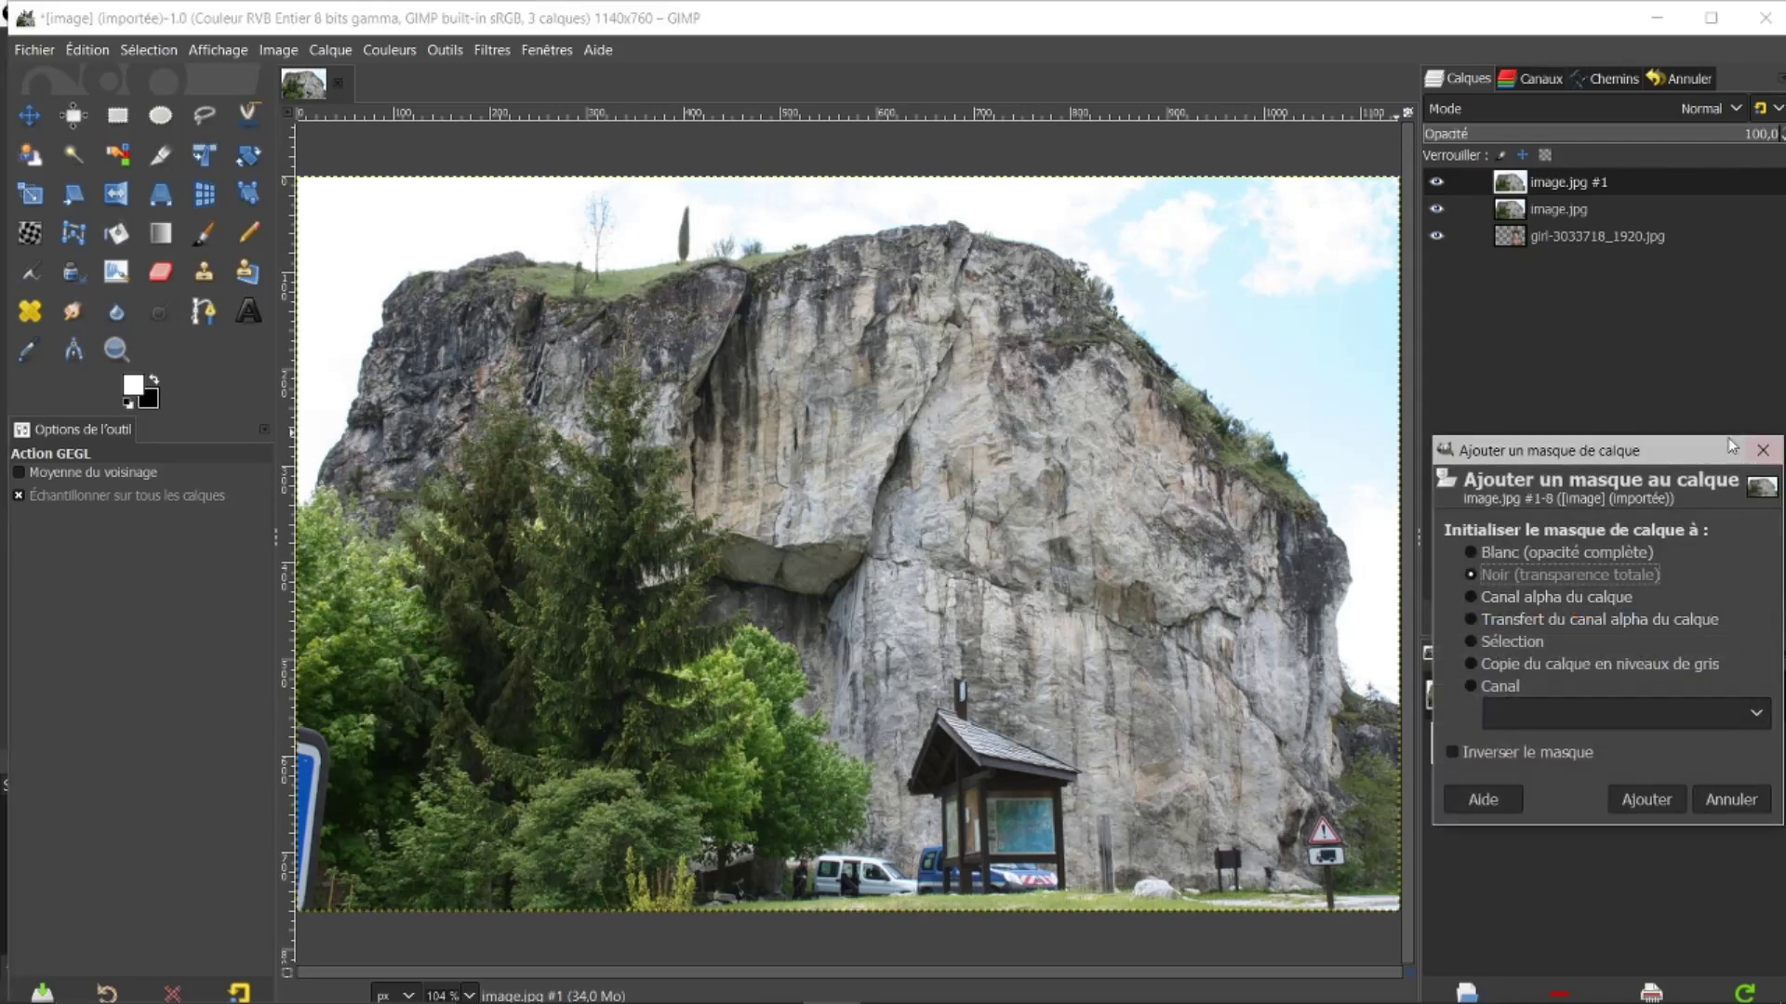
{"action": "left_click_drag", "start_coordinate": [1732, 446], "coordinate": [1480, 453]}
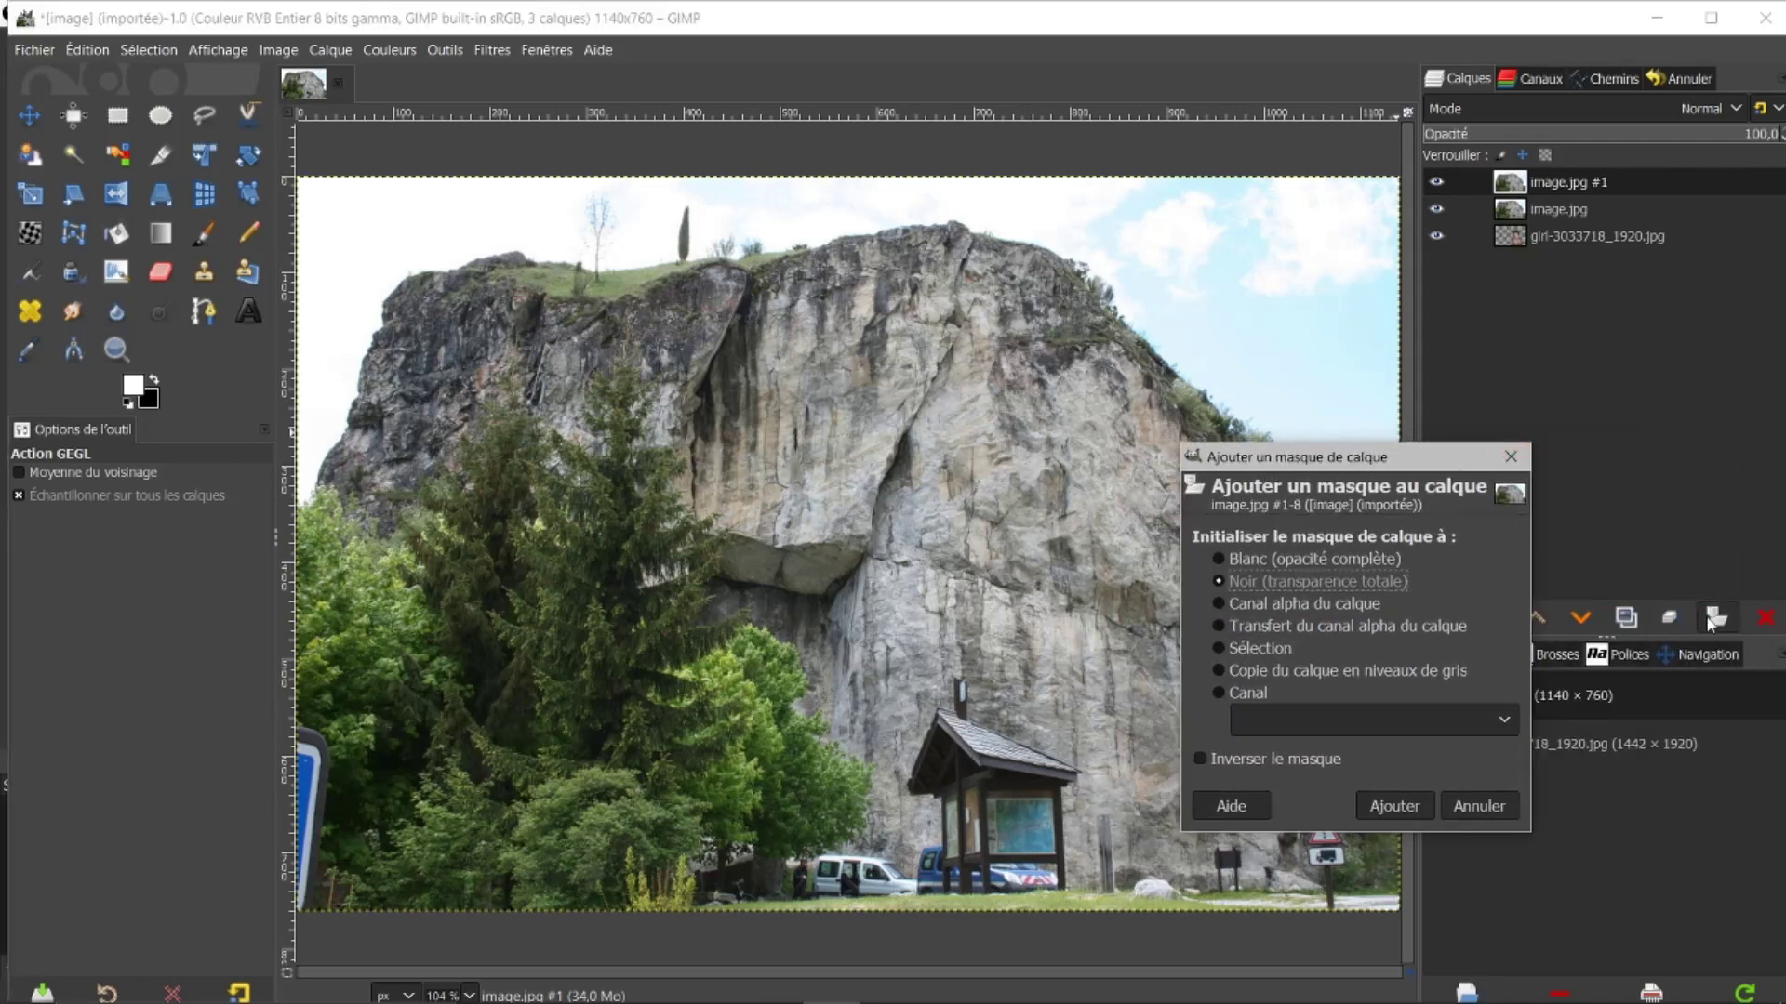
{"action": "left_click_drag", "start_coordinate": [1456, 462], "coordinate": [1671, 381]}
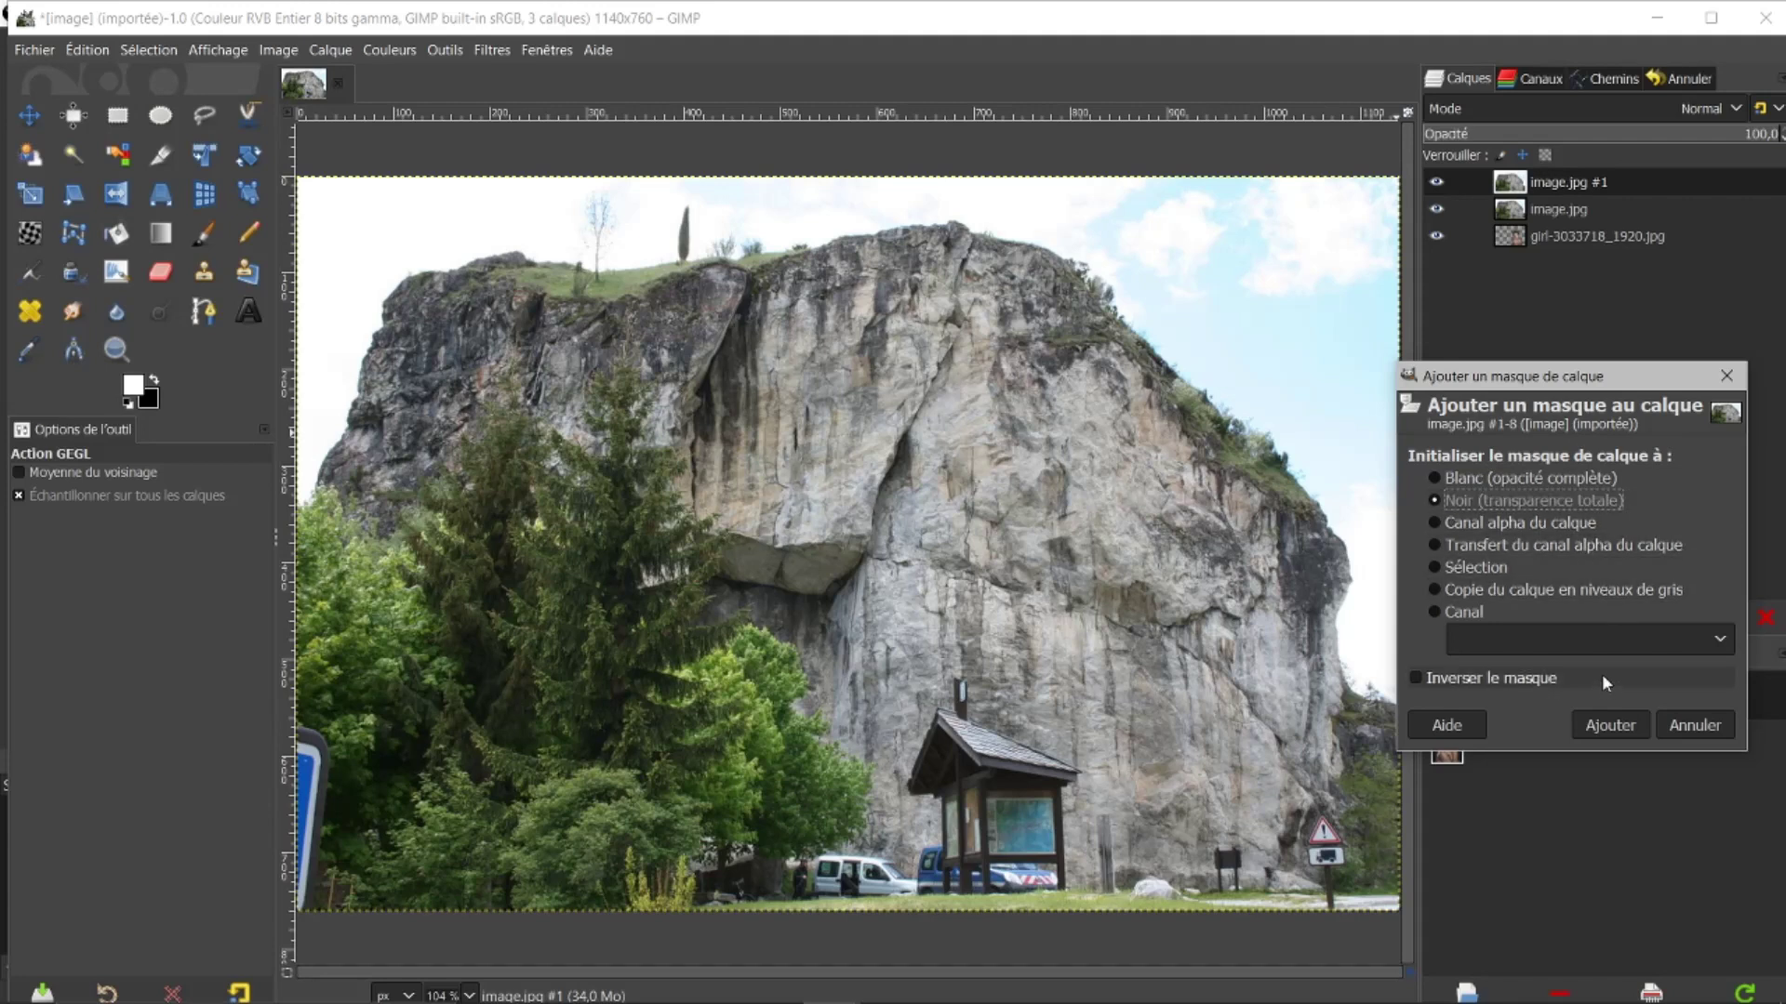
{"action": "left_click", "coordinate": [1609, 725]}
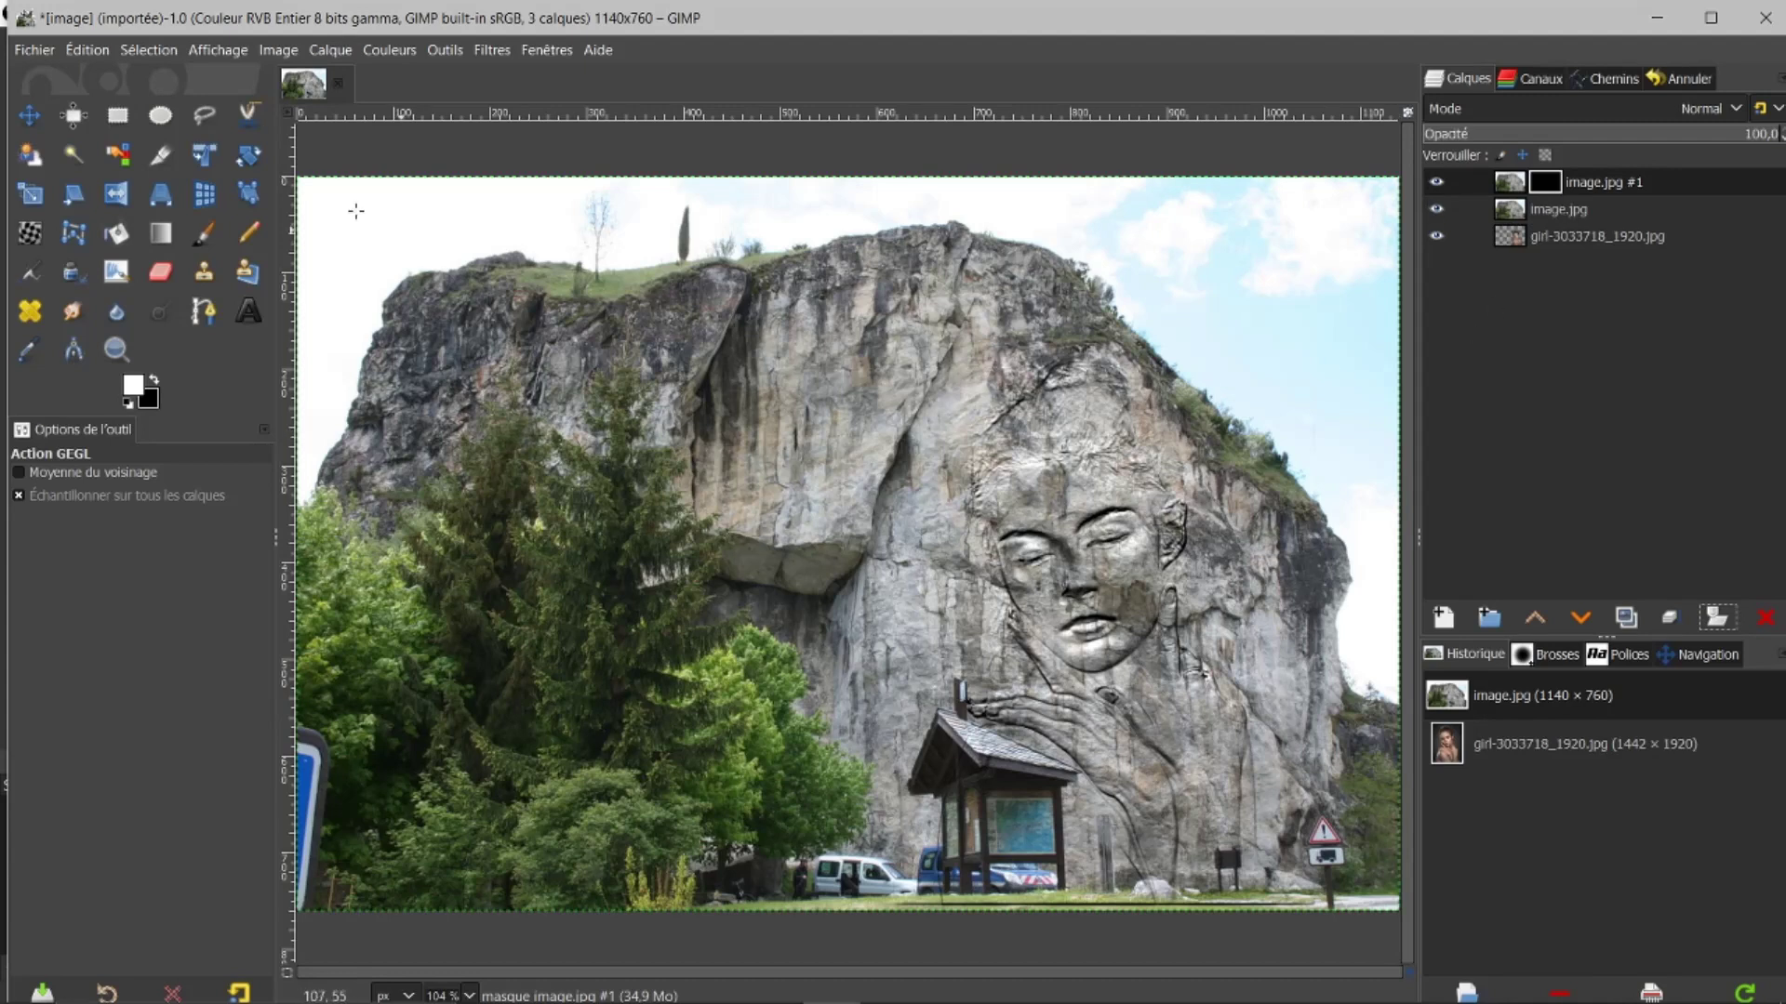
- Paint white on the image.jpg #1 mask with the Paintbrush at size 134 over the lower cliff and the wooden shelter
{"action": "left_click", "coordinate": [204, 233]}
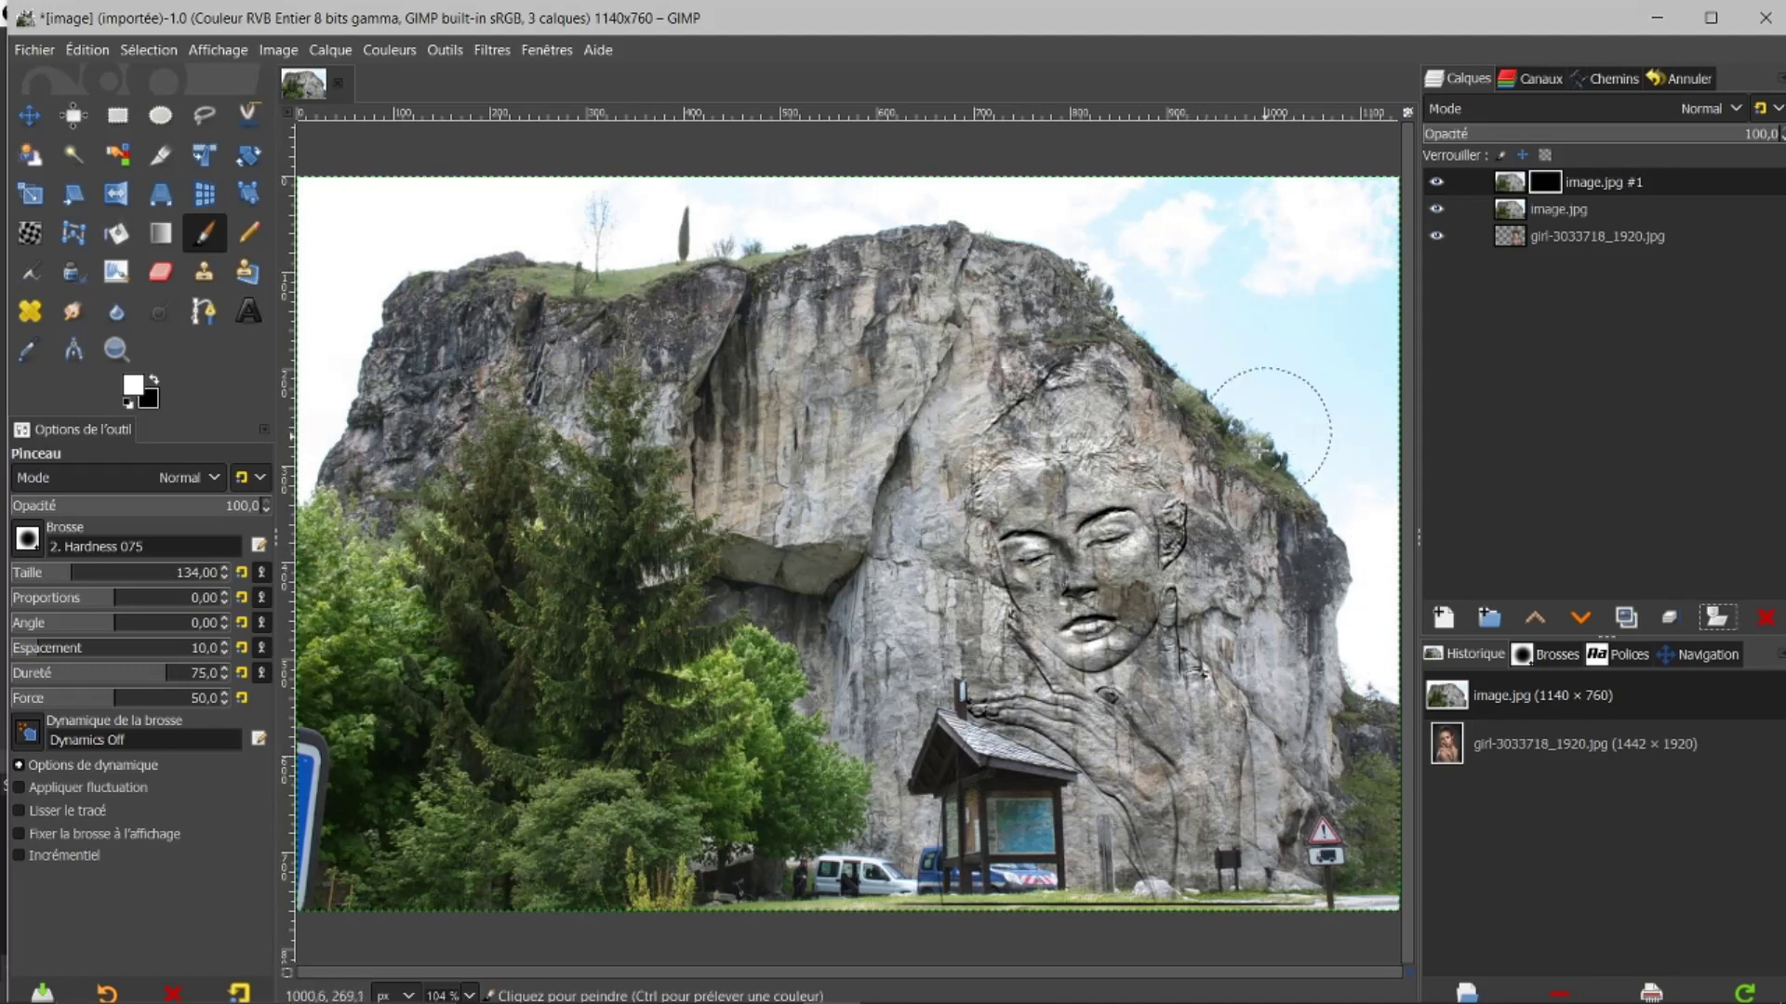
{"action": "left_click", "coordinate": [1248, 739]}
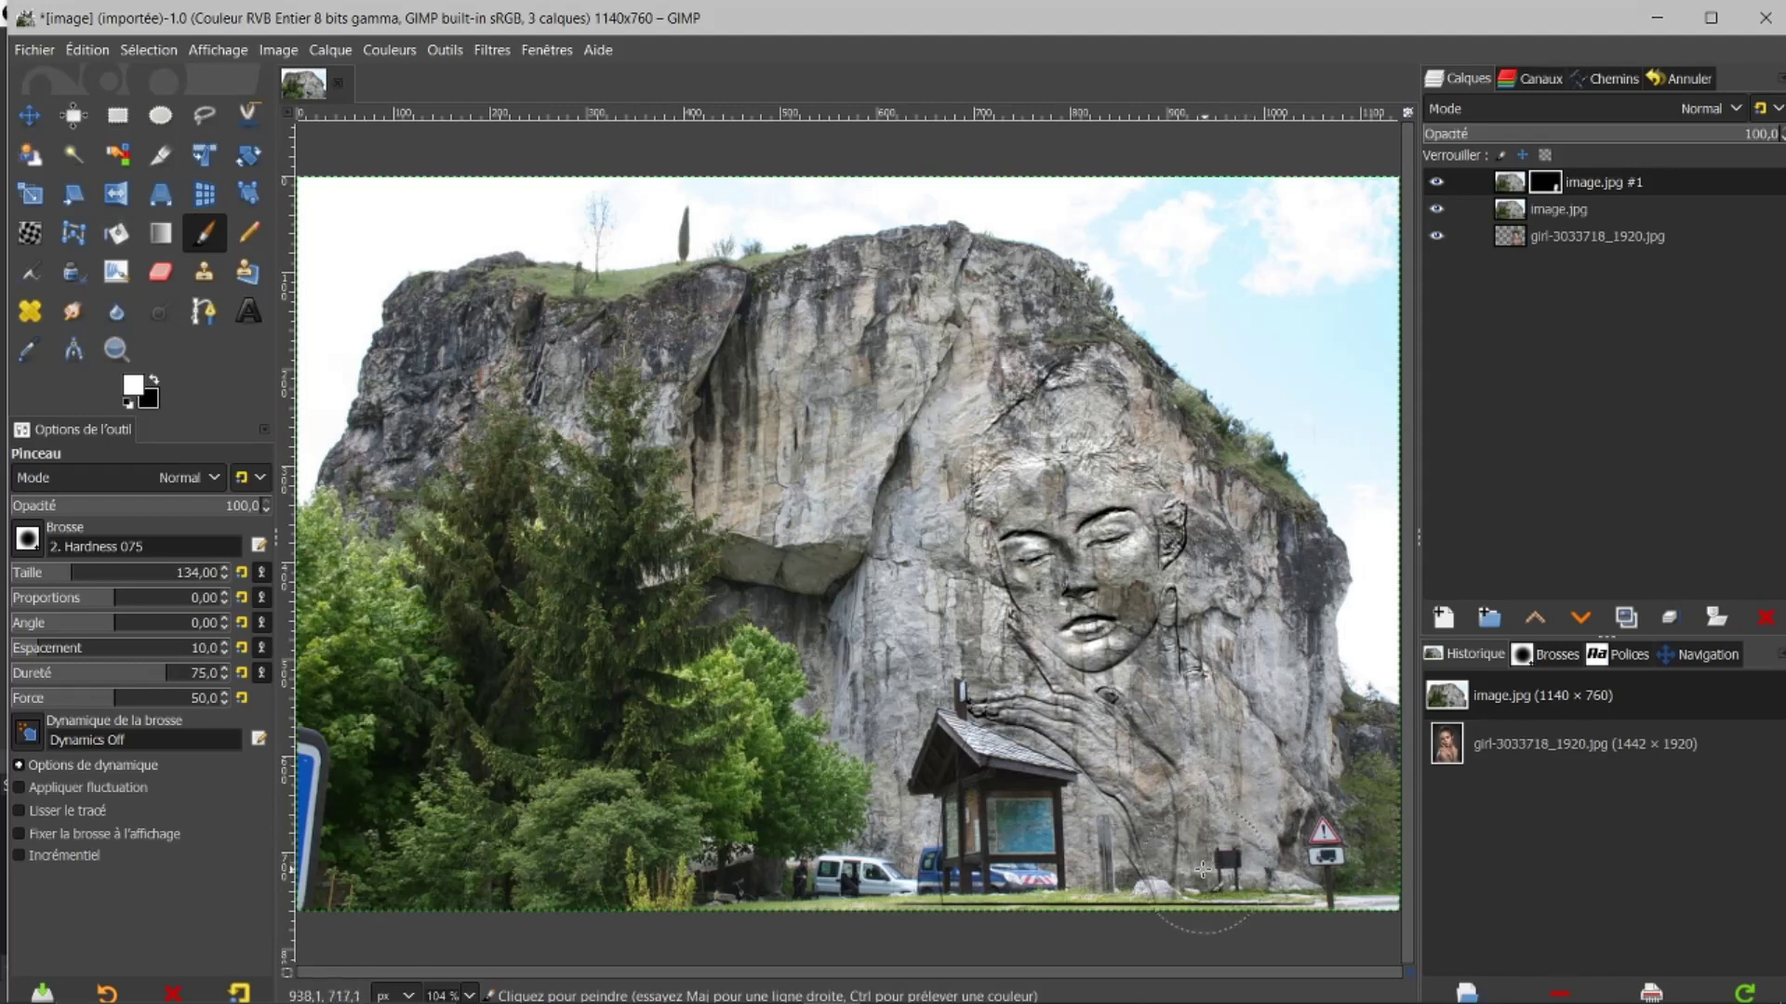
{"action": "mouse_move", "coordinate": [1024, 793]}
{"action": "left_mouse_down"}
{"action": "mouse_move", "coordinate": [1010, 791]}
{"action": "mouse_move", "coordinate": [1007, 823]}
{"action": "mouse_move", "coordinate": [1033, 850]}
{"action": "mouse_move", "coordinate": [989, 802]}
{"action": "left_mouse_up"}
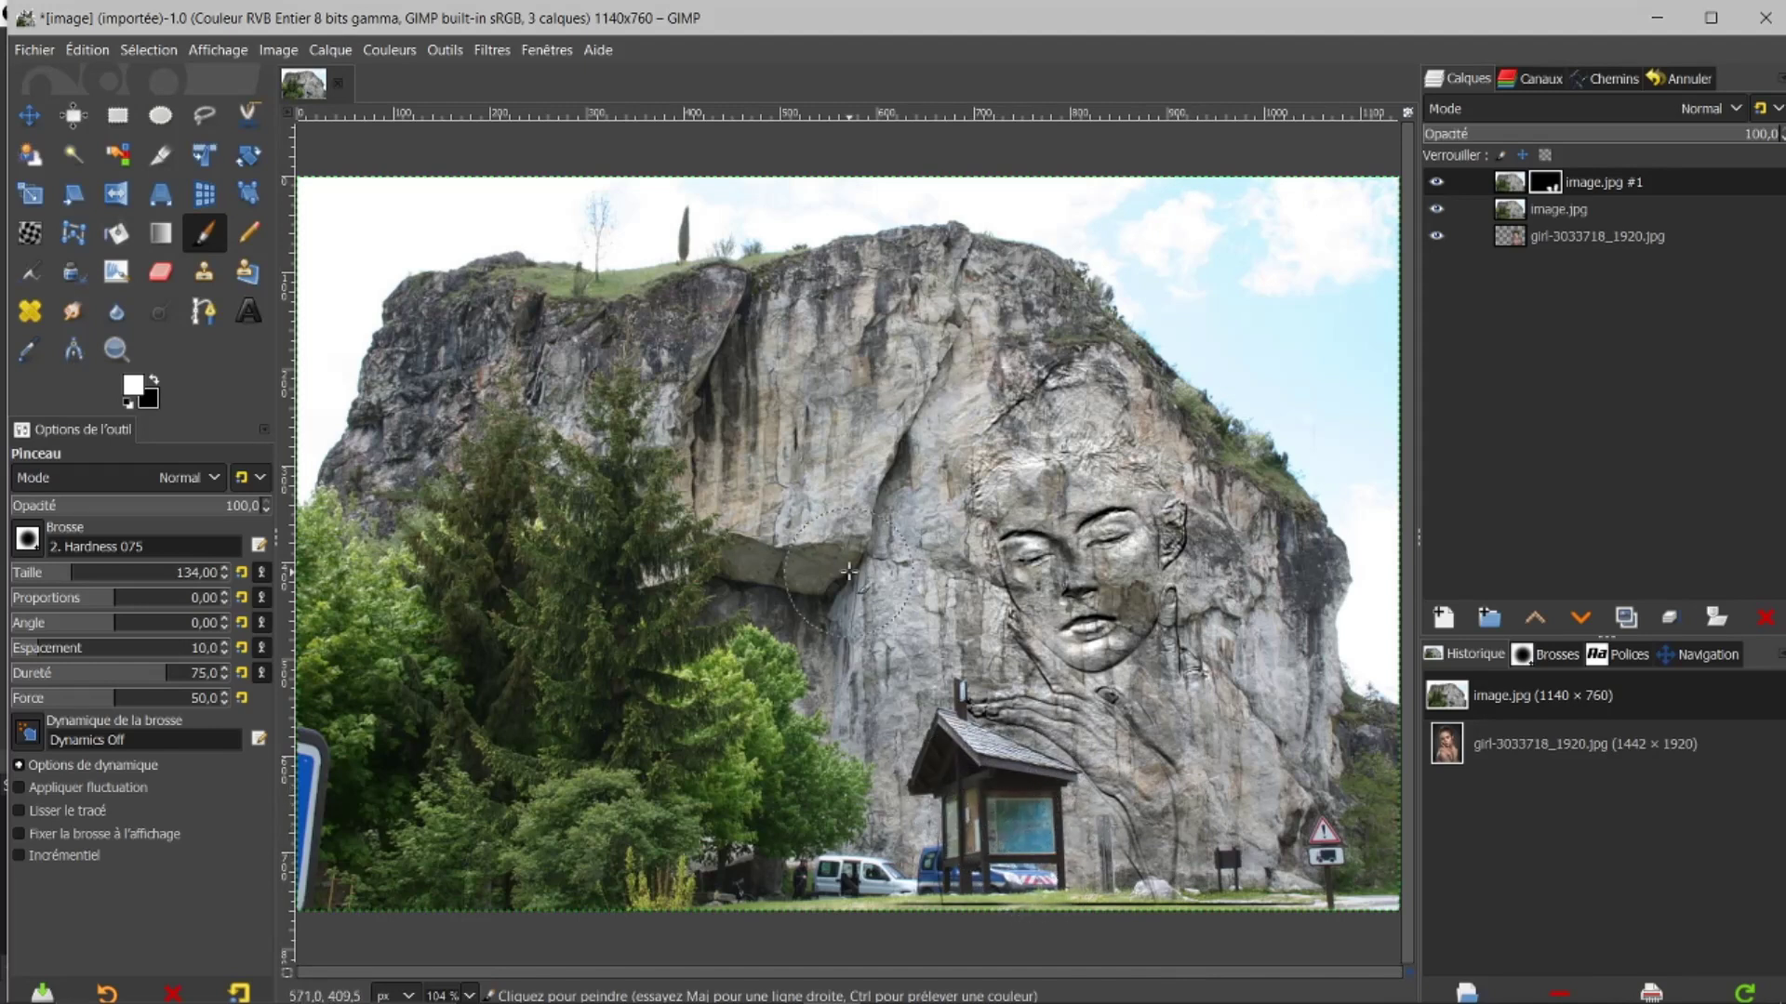